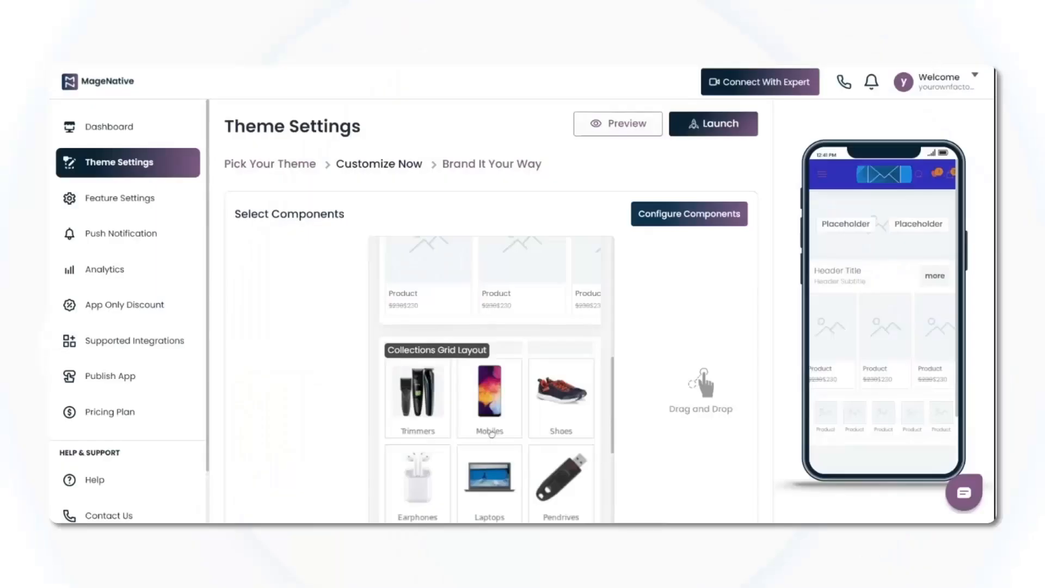
Add the 3 Product Layout and the three-column product grid component to the phone layout below the banner
left_click_drag(449, 393, 795, 362)
scroll(416, 430, "down", 3)
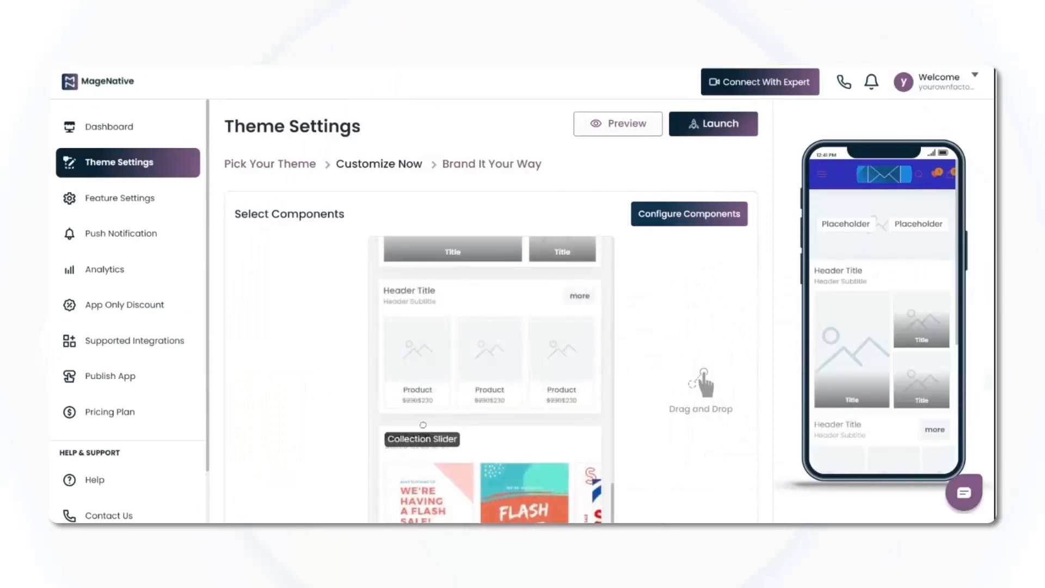
left_click_drag(431, 370, 830, 414)
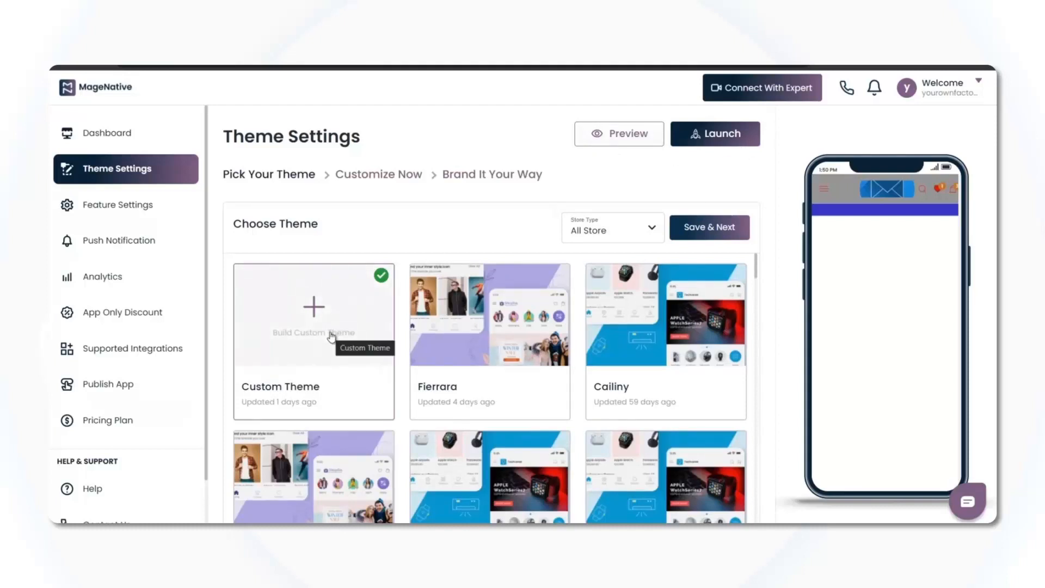
Choose the Custom Theme, save the choice and continue to the component selection
left_click(304, 350)
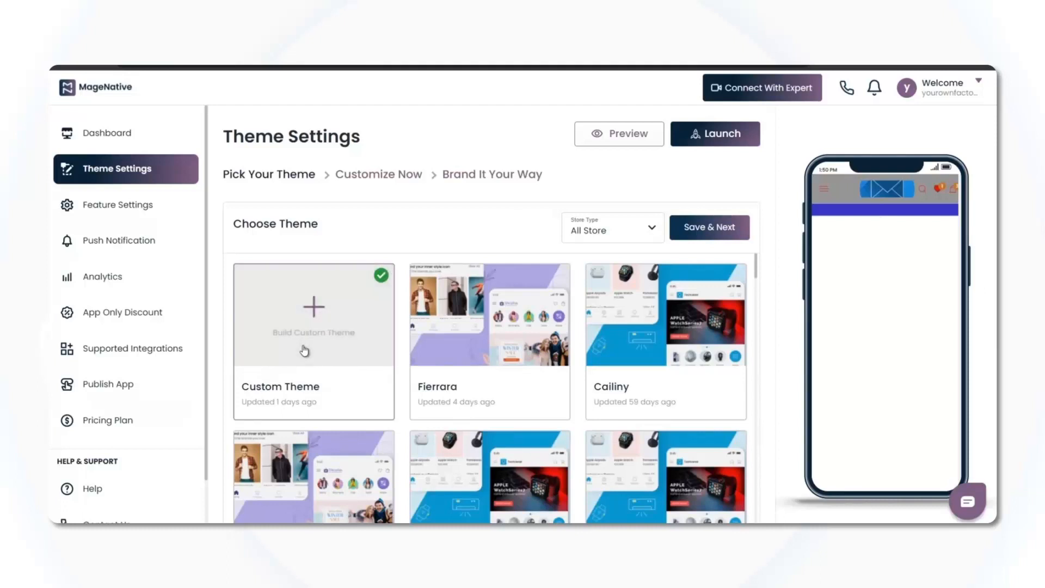
left_click(723, 231)
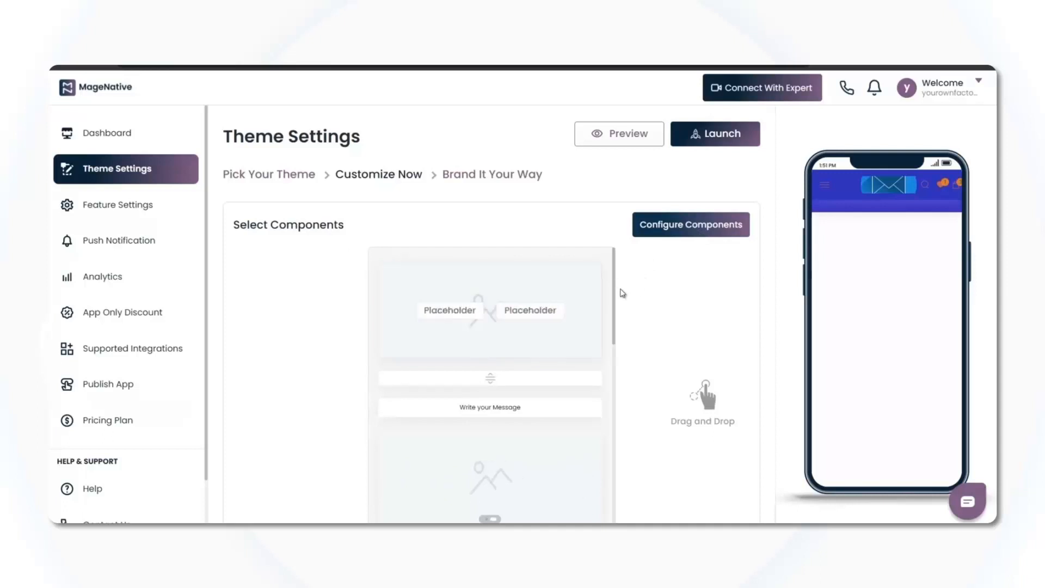
Add a Standalone Banner from the component library to the empty phone layout and place a Spacer beneath it
mouse_move(615, 293)
left_mouse_down()
mouse_move(599, 504)
mouse_move(609, 273)
left_mouse_up()
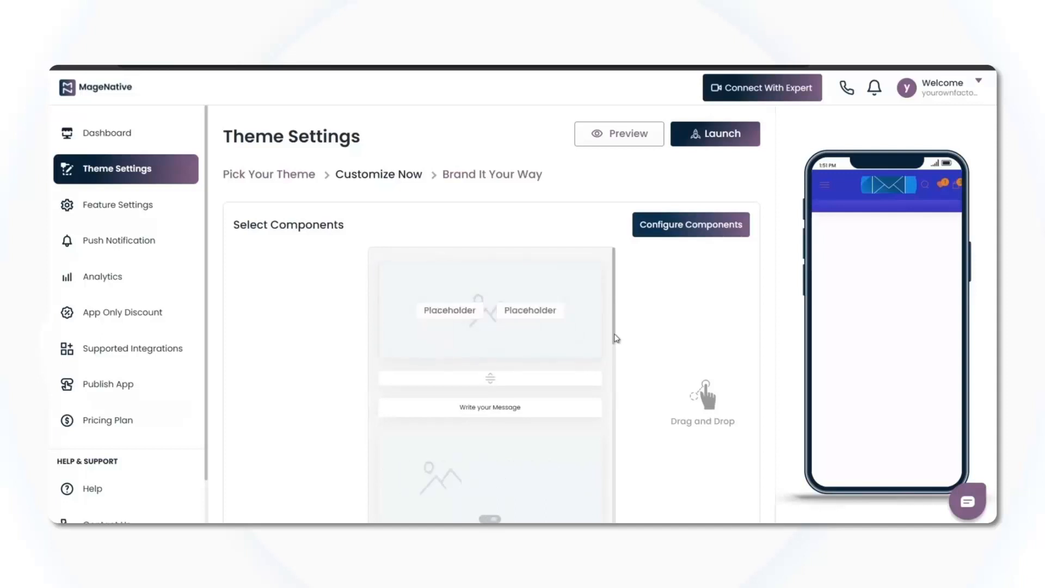
scroll(490, 402, "down", 6)
scroll(492, 403, "down", 2)
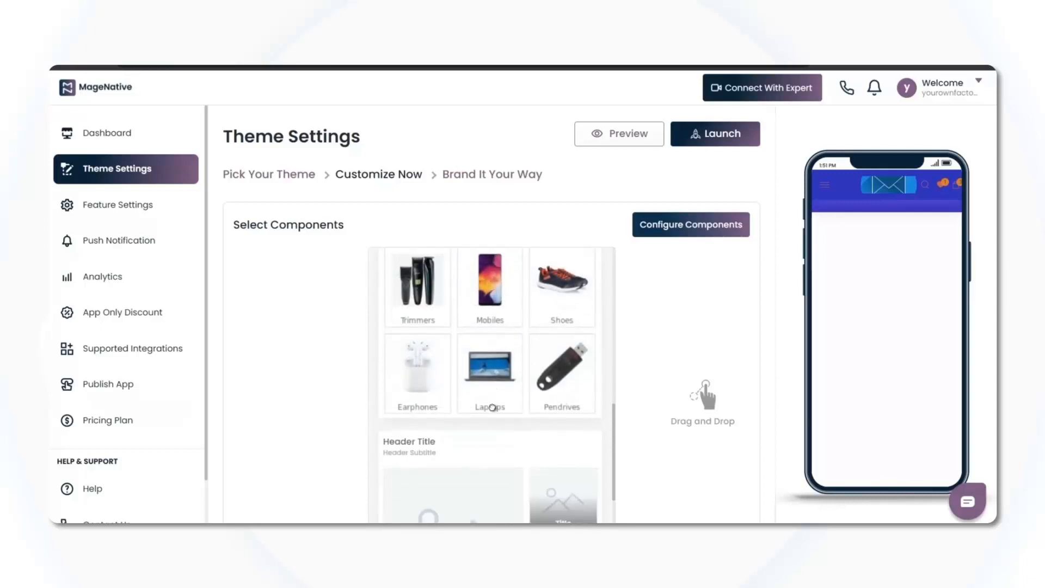
scroll(497, 343, "up", 5)
scroll(496, 344, "up", 3)
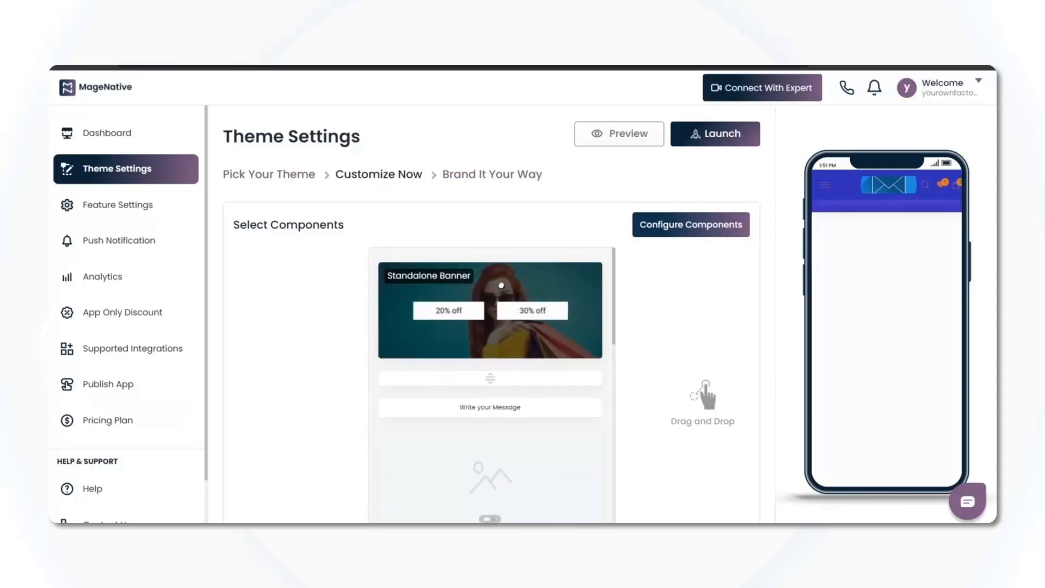
left_click_drag(500, 285, 865, 238)
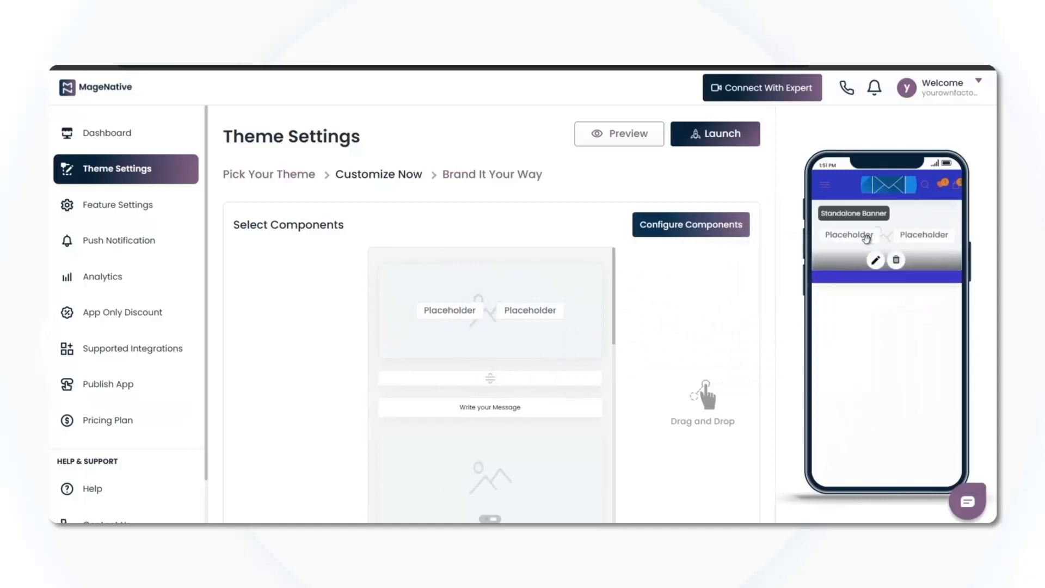
left_click_drag(490, 378, 823, 291)
Add a Banner Slider below the Standalone Banner and insert a Category Slider above the Banner Slider
scroll(428, 402, "down", 2)
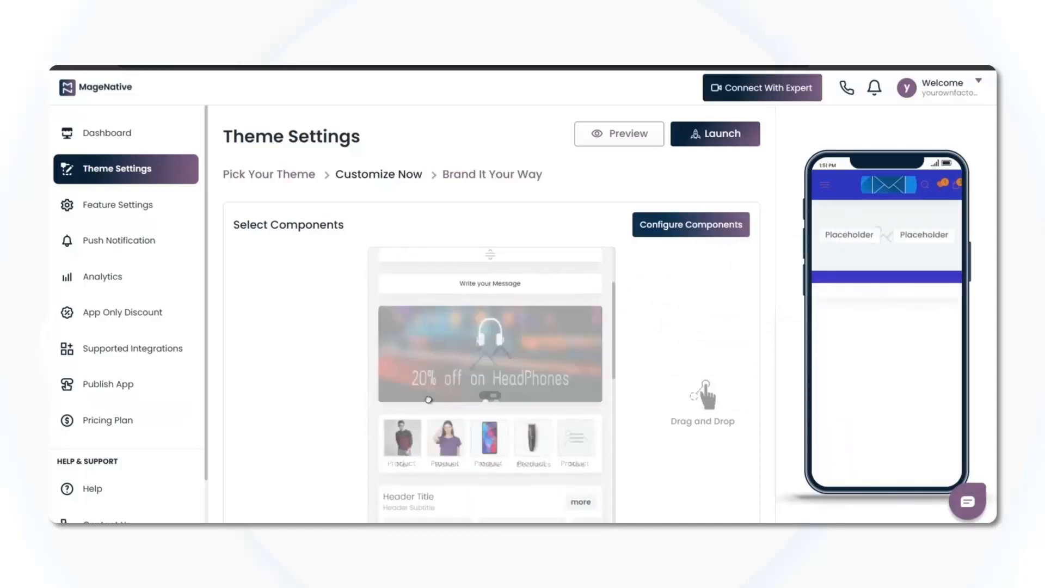
left_click_drag(428, 399, 870, 305)
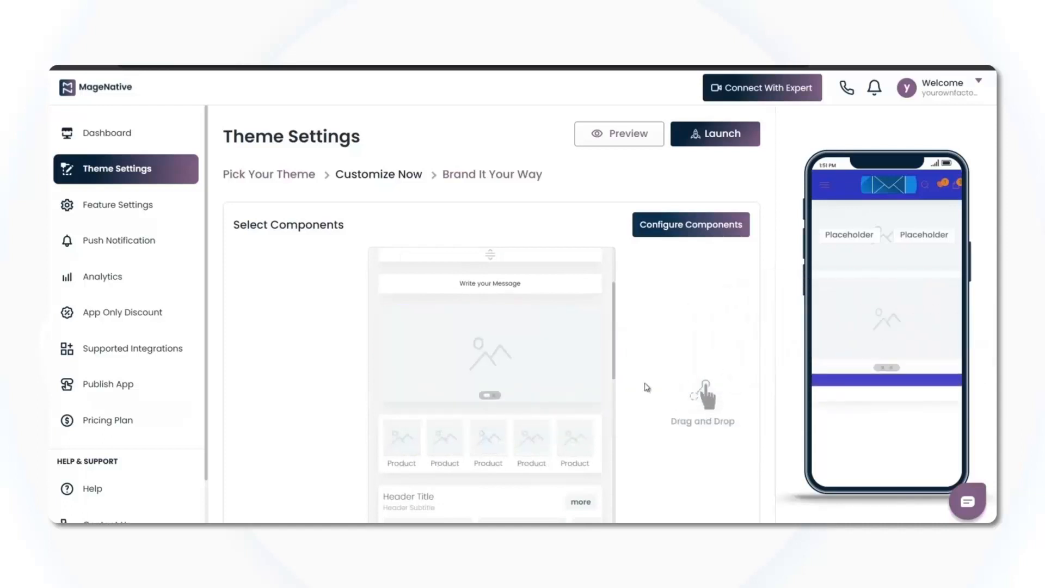
scroll(416, 389, "down", 3)
scroll(398, 324, "up", 1)
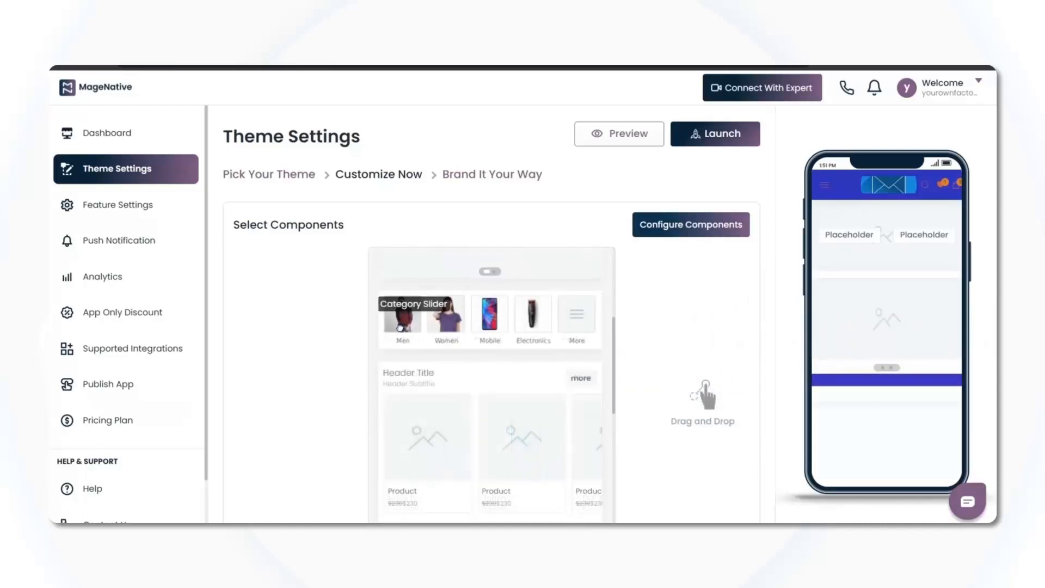
left_click_drag(400, 326, 798, 307)
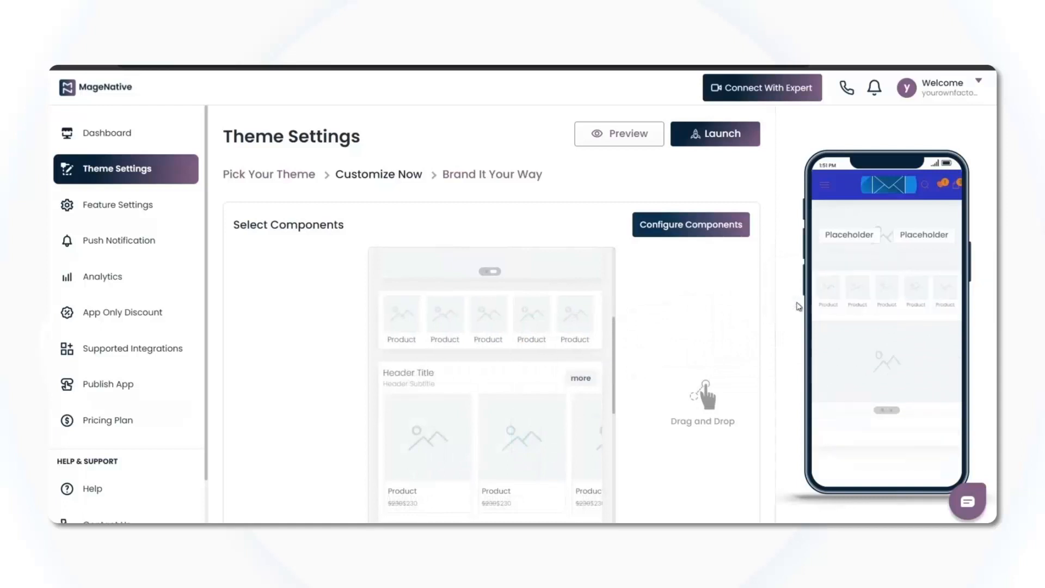
Insert a Collections Grid Layout below the Category Slider and a 3 Product Layout above that grid
scroll(414, 400, "down", 4)
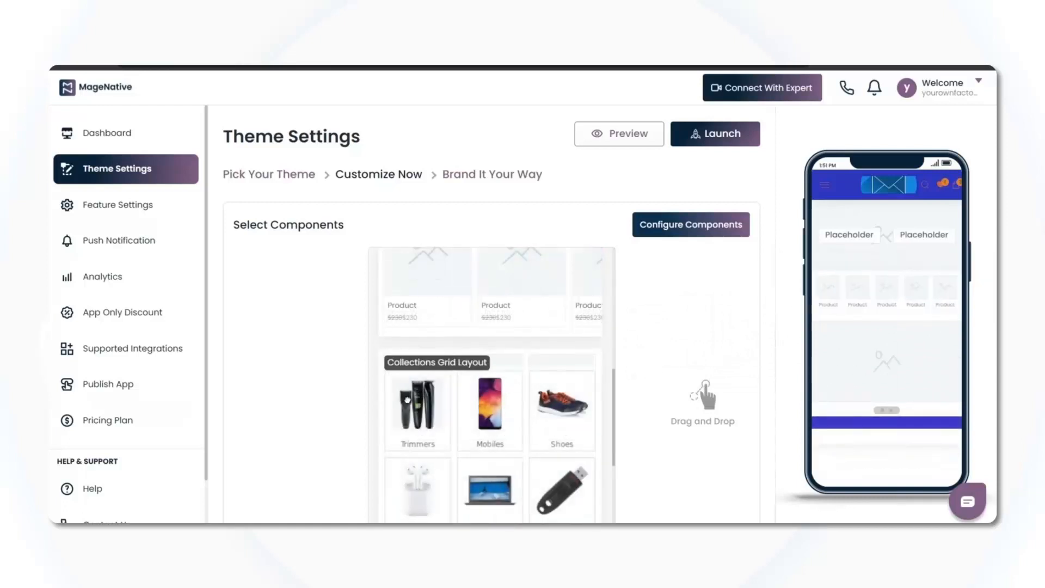
left_click_drag(407, 400, 807, 359)
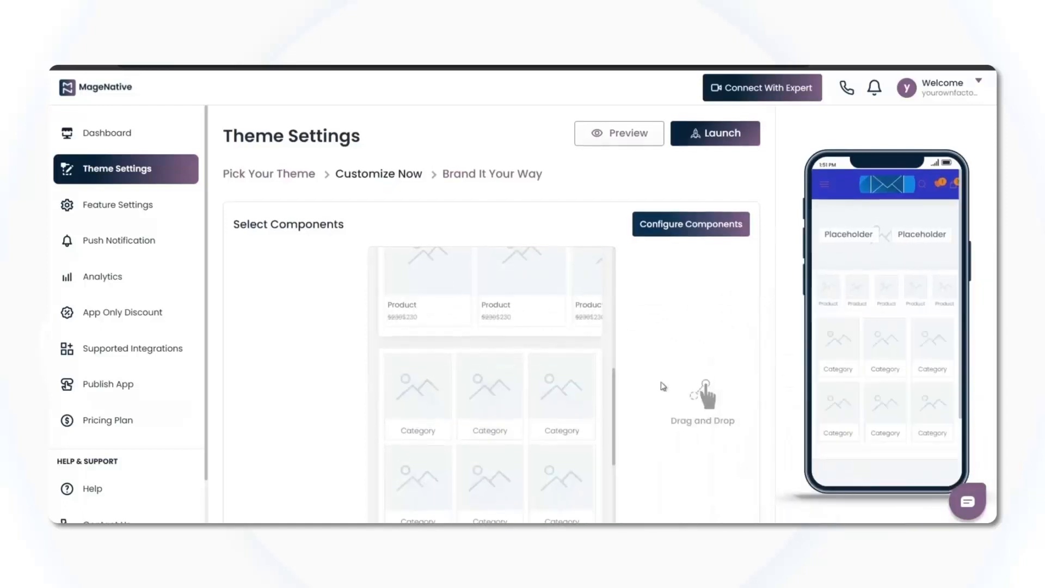
scroll(524, 388, "down", 4)
left_click_drag(423, 380, 795, 372)
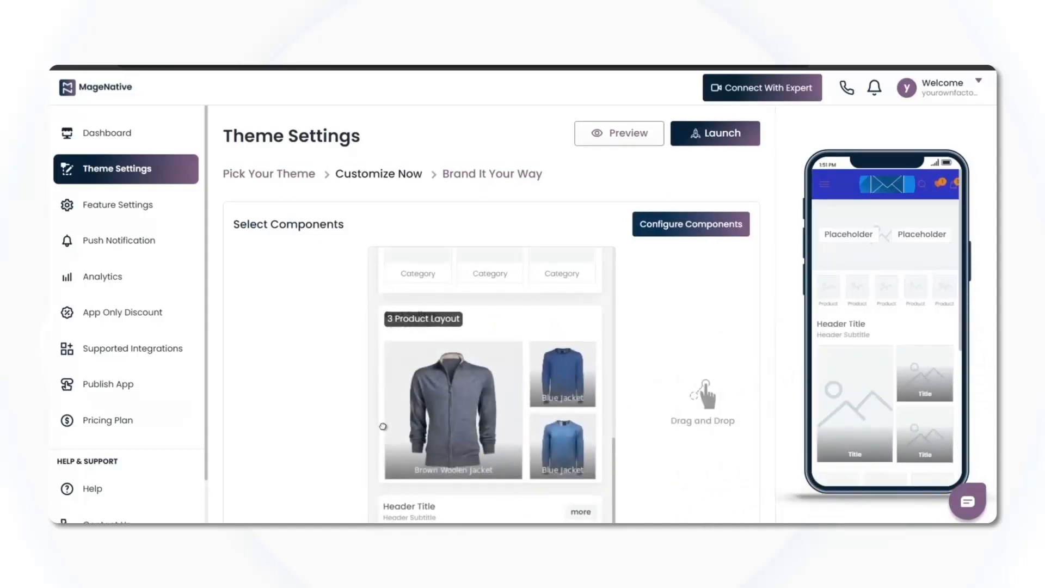
Insert a Product Grid Layout above the 3 Product Layout and a Collection Slider above the Product Grid Layout
scroll(506, 392, "down", 4)
left_click_drag(506, 383, 848, 405)
scroll(467, 433, "down", 2)
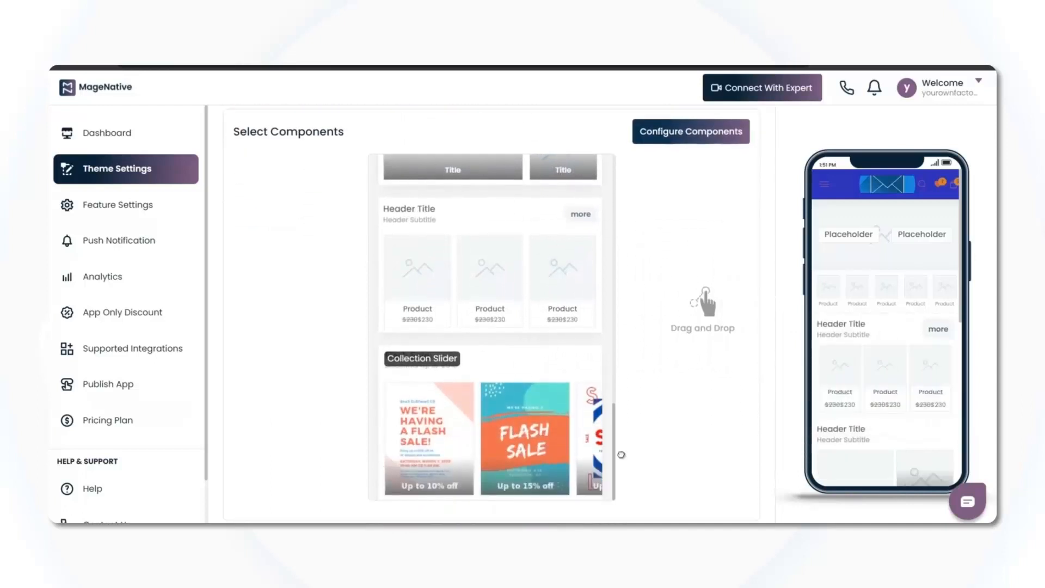
left_click_drag(621, 455, 805, 430)
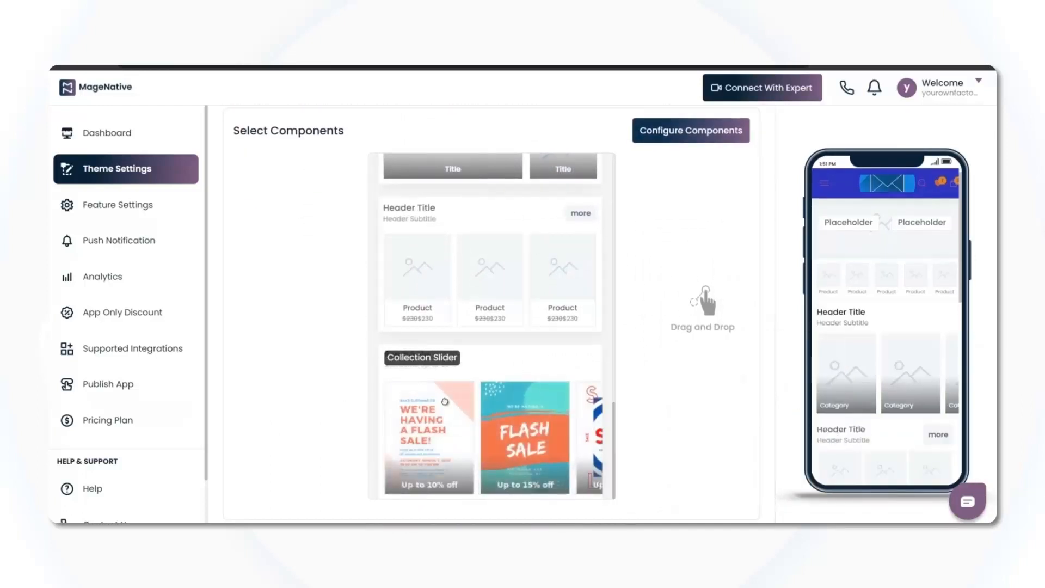
Review the components placed in the phone layout and delete the Category Slider
scroll(445, 402, "up", 15)
scroll(855, 306, "up", 2)
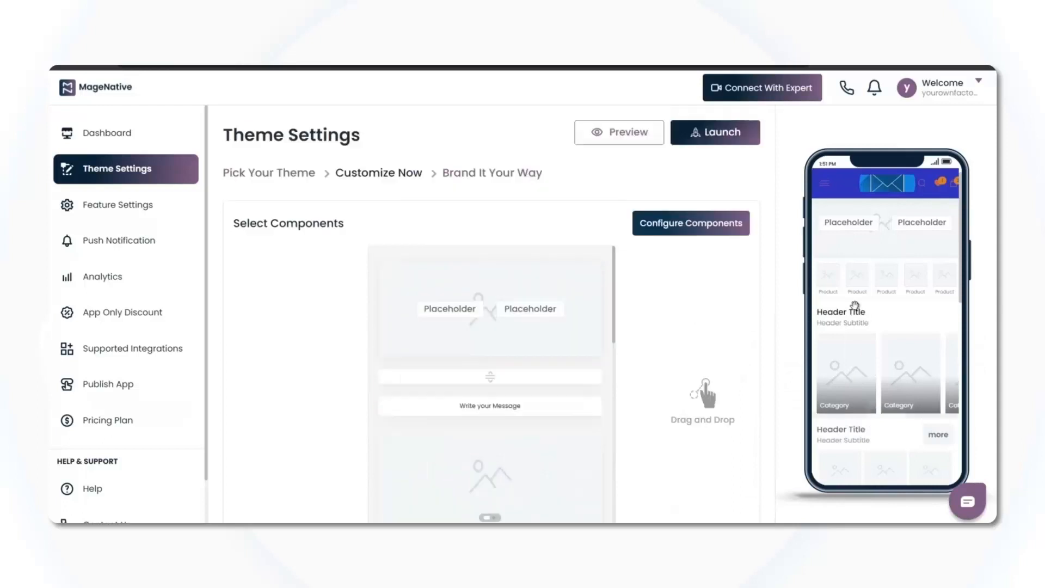
scroll(857, 376, "down", 5)
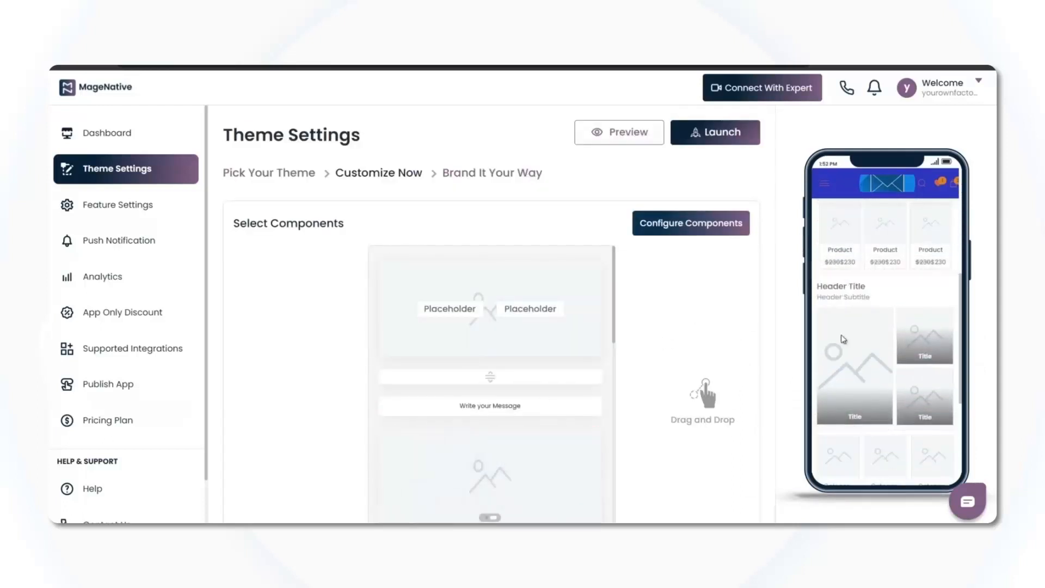
scroll(908, 325, "down", 5)
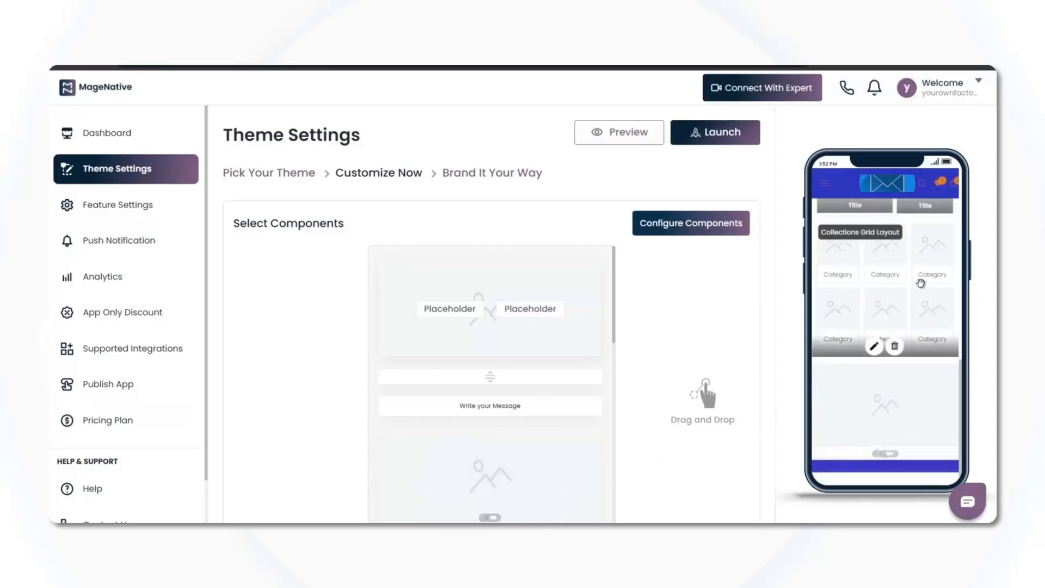
scroll(921, 283, "down", 5)
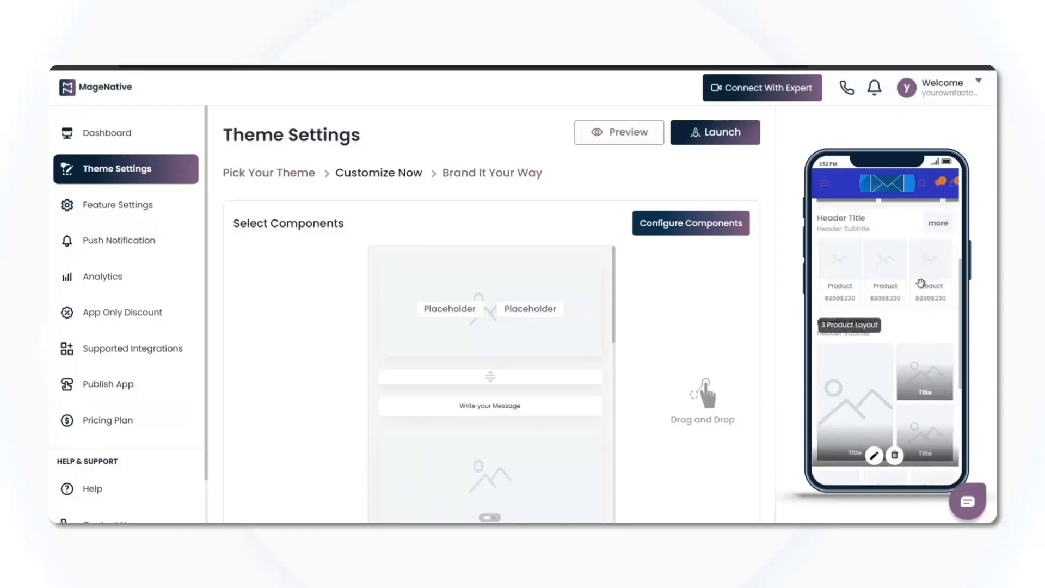
scroll(920, 282, "up", 2)
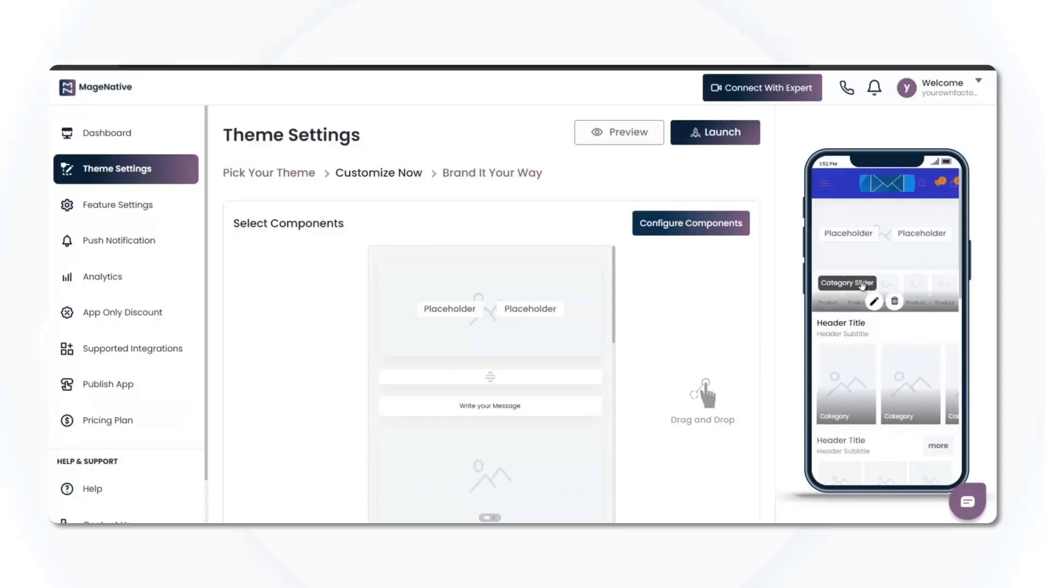
left_click(894, 301)
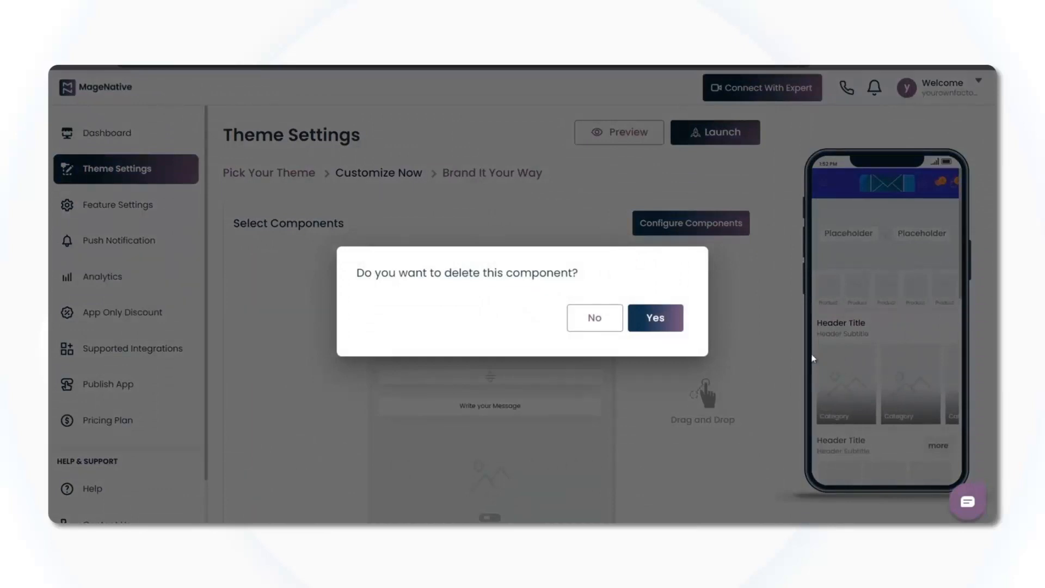
left_click(656, 318)
mouse_move(902, 290)
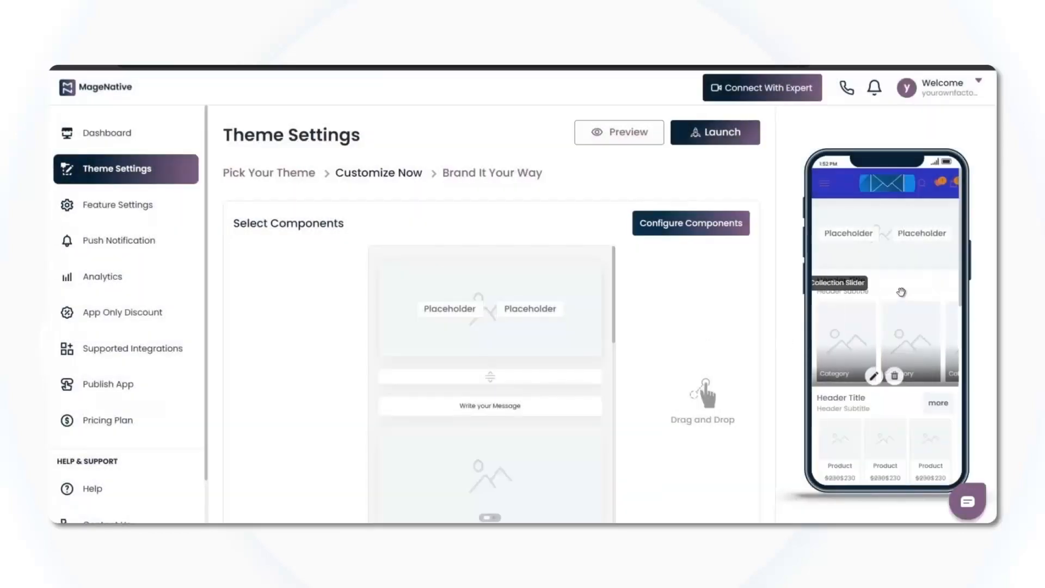
Delete the Product Grid Layout from the phone layout
scroll(901, 290, "down", 2)
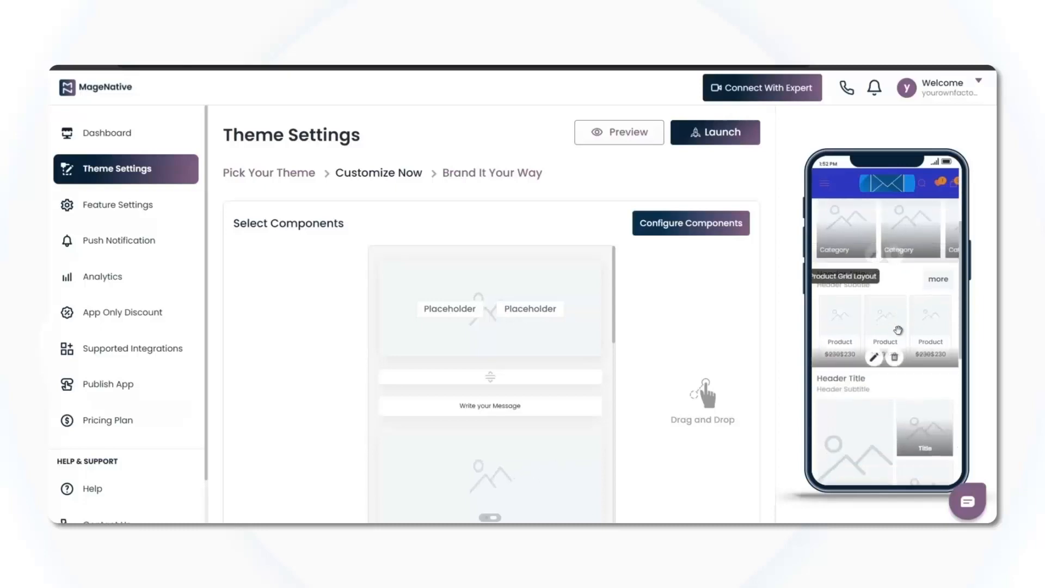
left_click(895, 359)
left_click(660, 322)
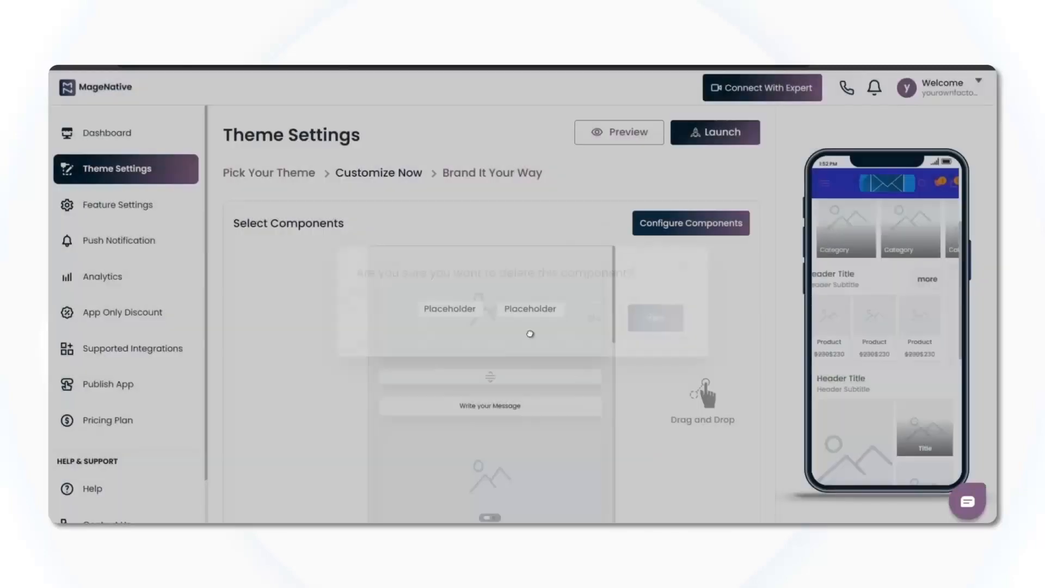
Delete the Collections Grid Layout and the Banner Slider from the phone layout
scroll(907, 409, "down", 3)
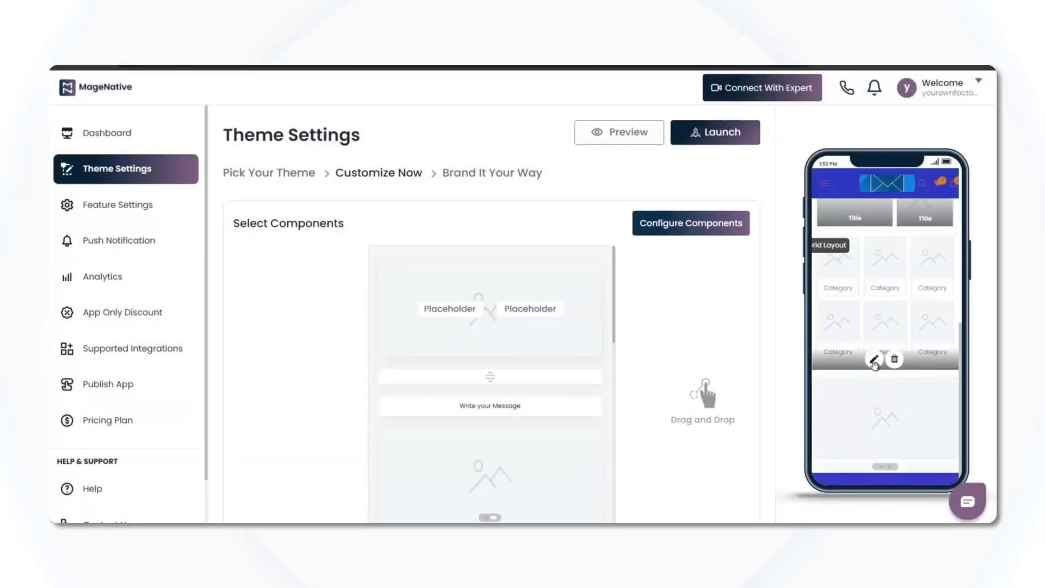
left_click(895, 360)
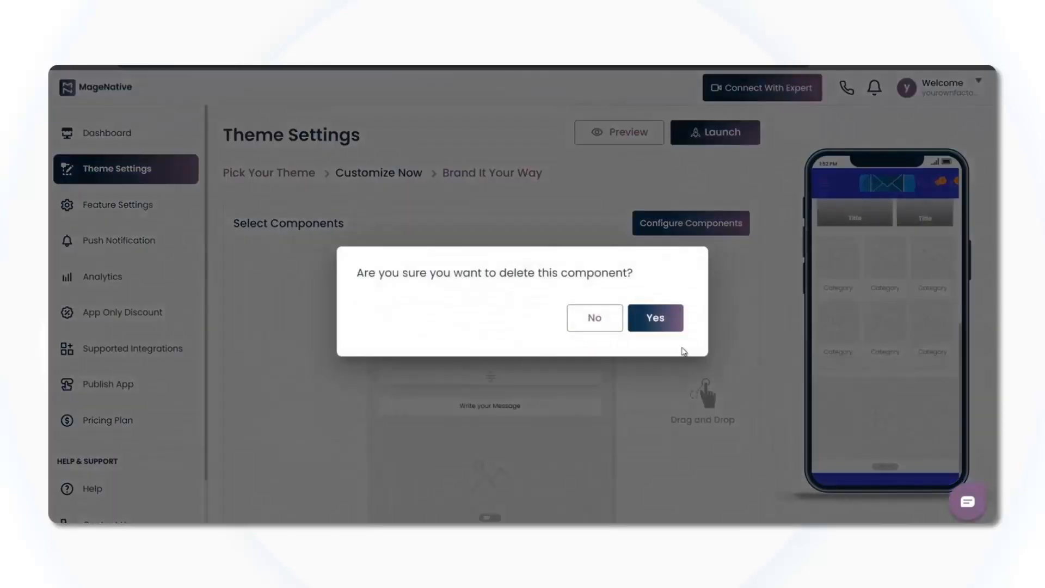
left_click(659, 321)
left_click(894, 452)
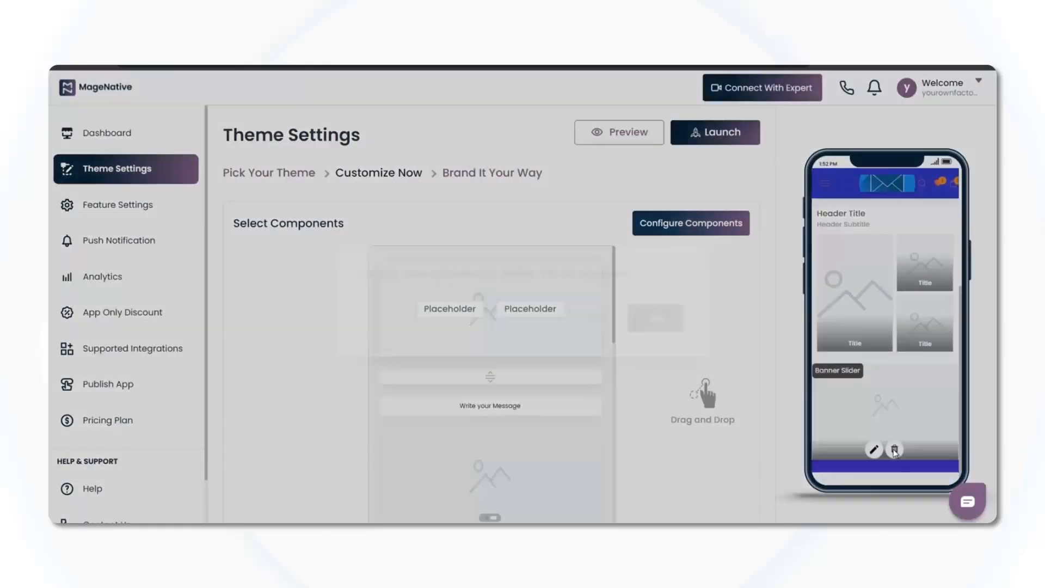
left_click(660, 325)
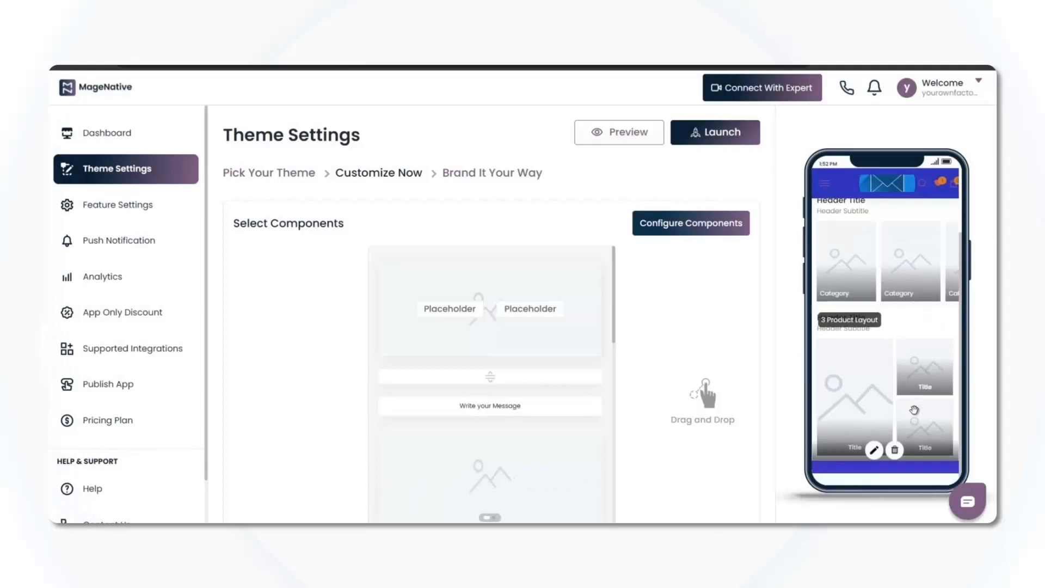
Delete the 3 Product Layout and the Collection Slider, keeping the Standalone Banner in the phone layout
left_click(894, 451)
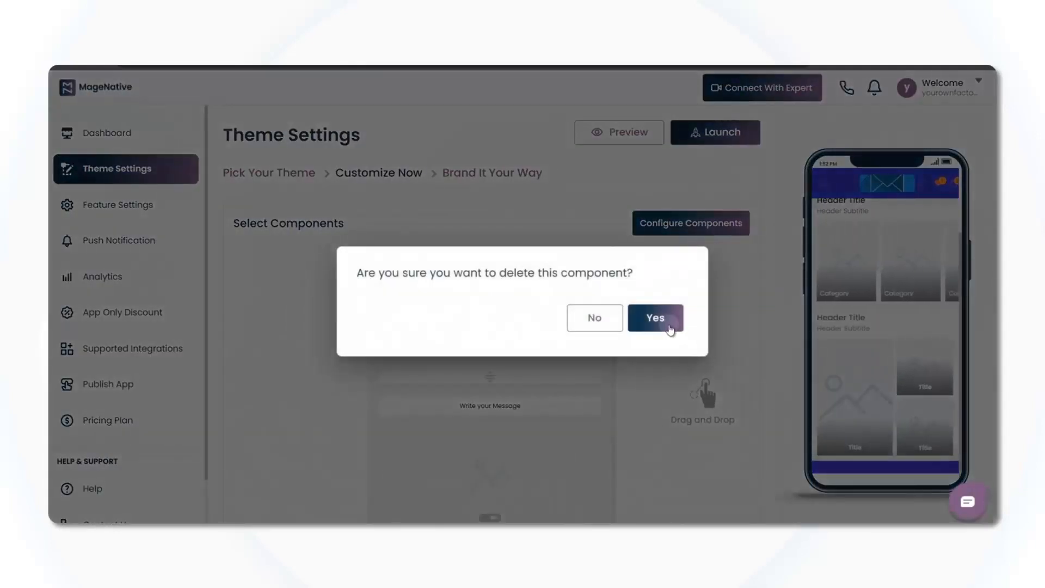
left_click(664, 324)
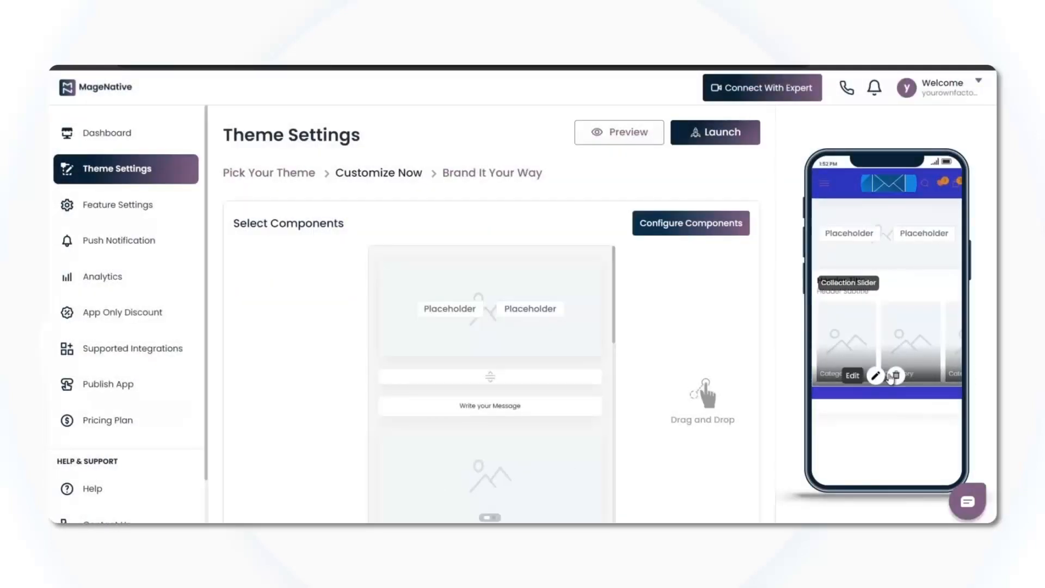
left_click(893, 375)
left_click(648, 317)
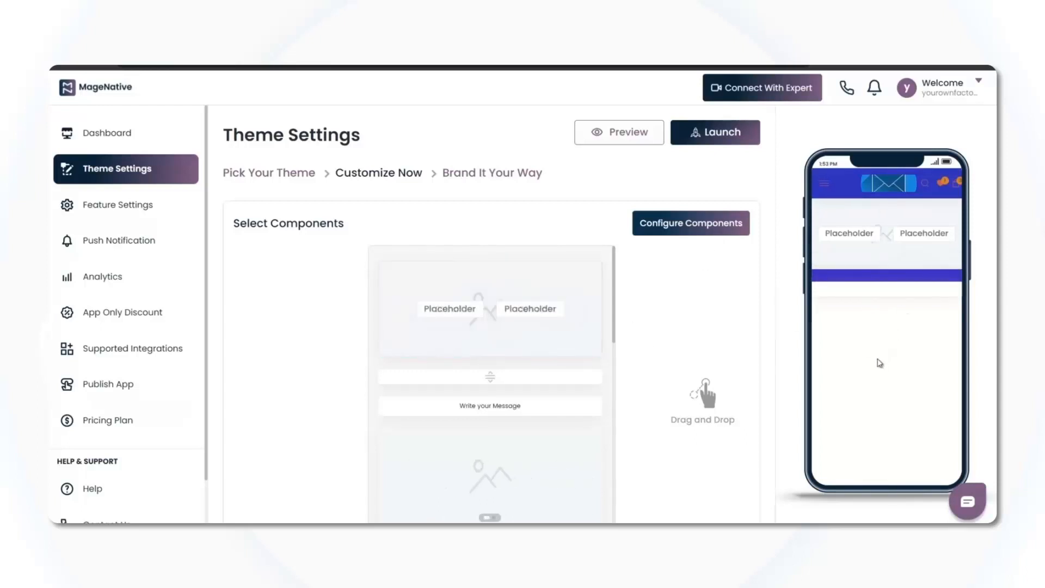
Open the configuration of the theme's chosen components
mouse_move(839, 249)
left_click(687, 233)
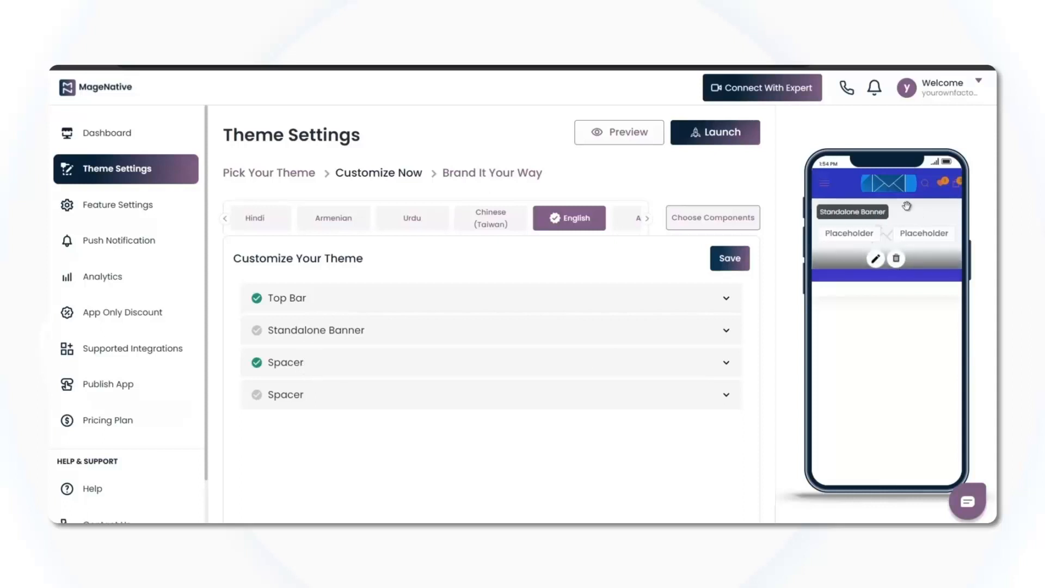
mouse_move(829, 186)
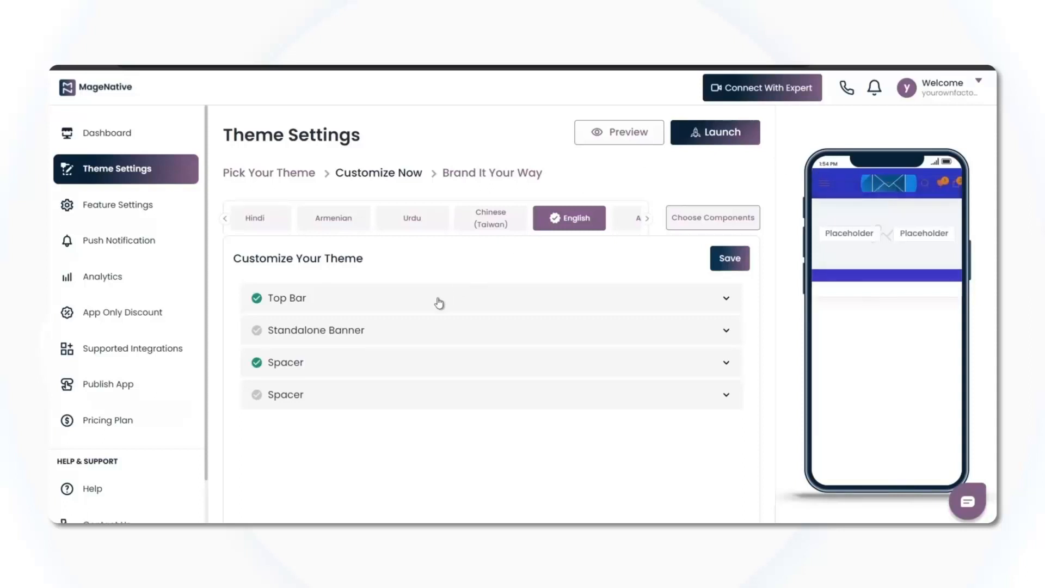
scroll(463, 419, "down", 3)
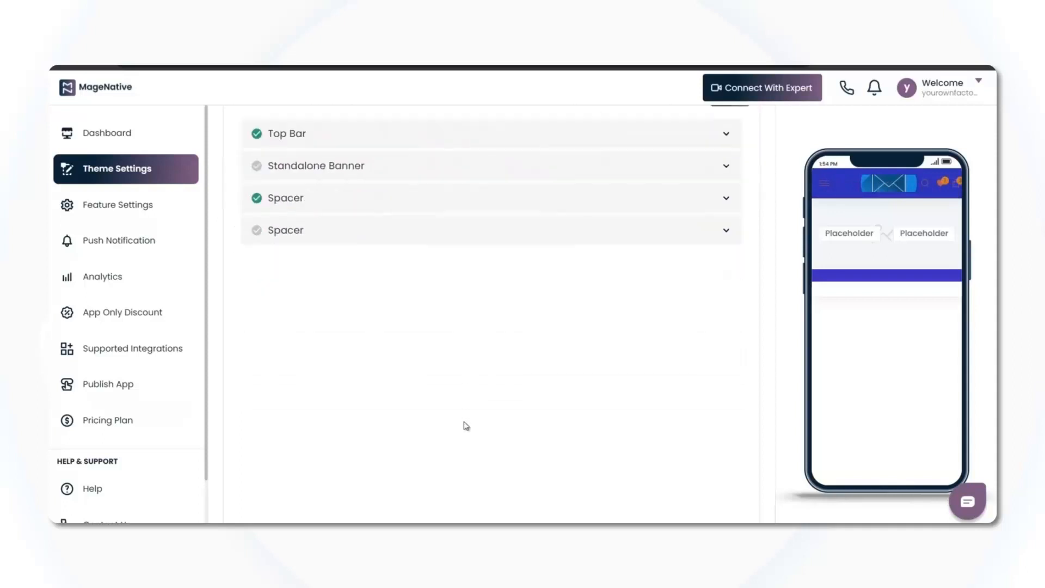
scroll(466, 403, "up", 3)
scroll(455, 379, "up", 1)
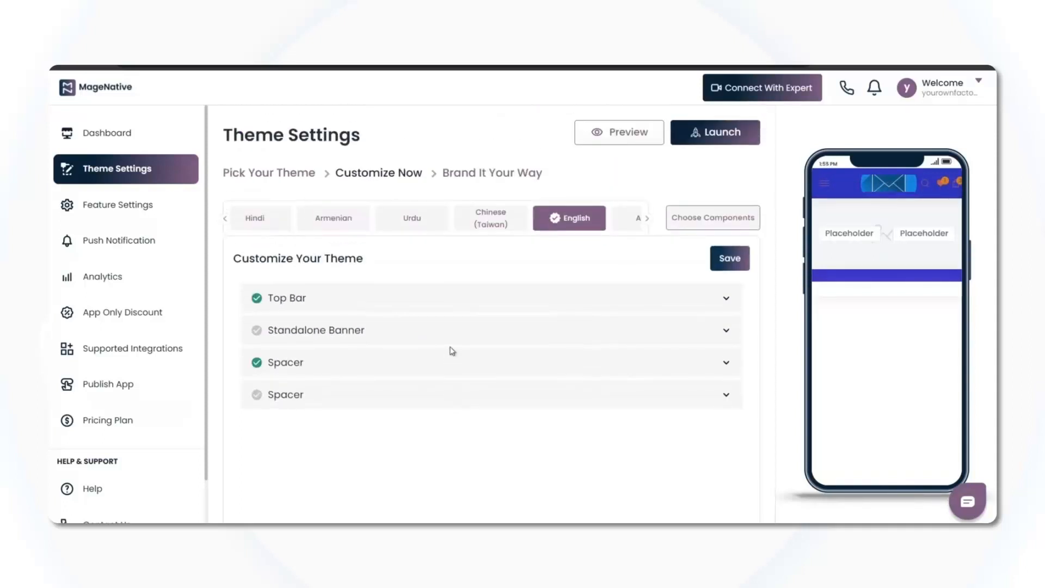
scroll(451, 353, "down", 3)
scroll(422, 343, "up", 2)
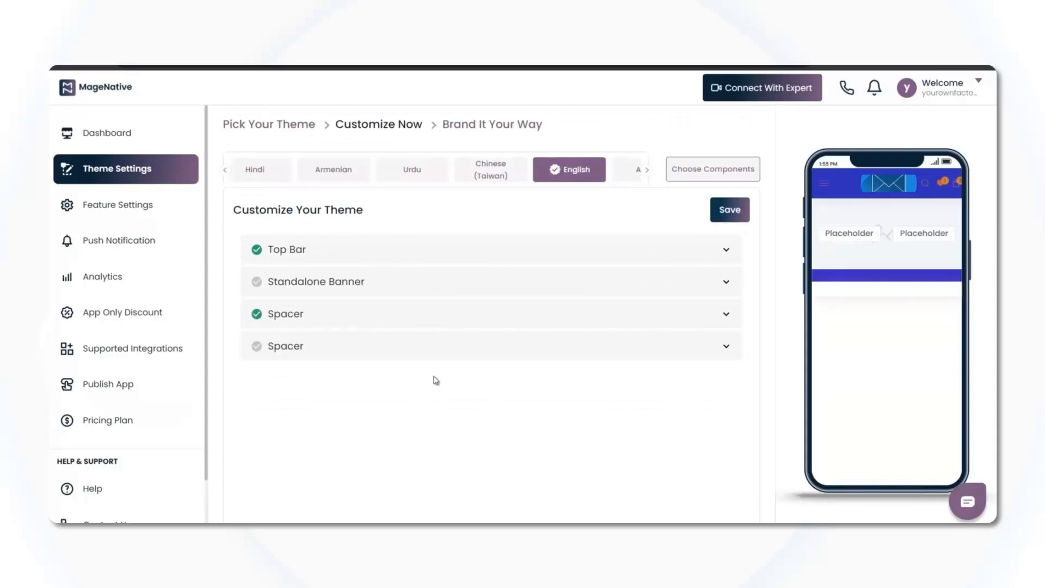
scroll(435, 380, "up", 2)
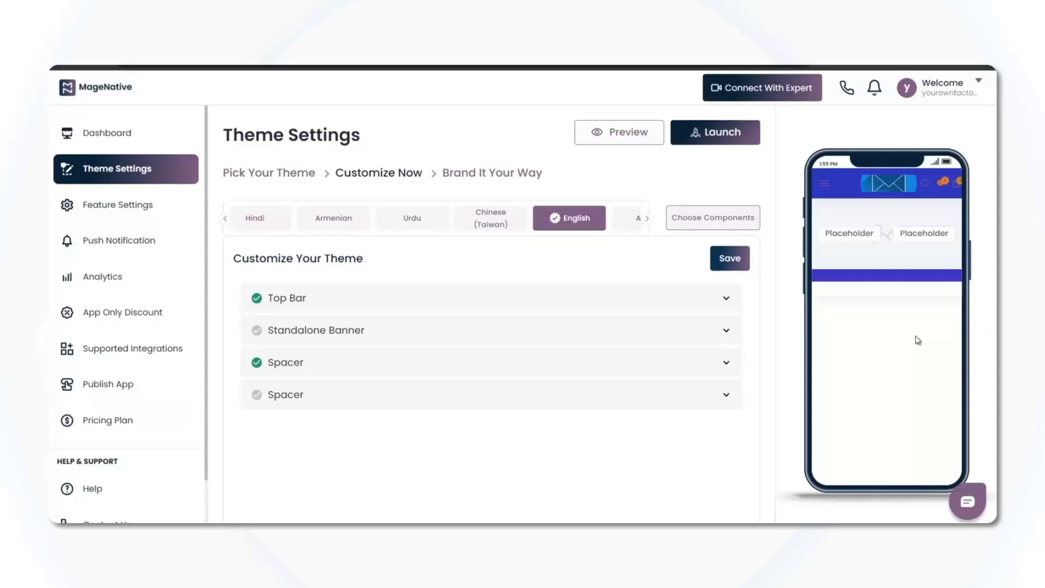
Open the Top Bar component for editing and show its display layout options
left_click(887, 190)
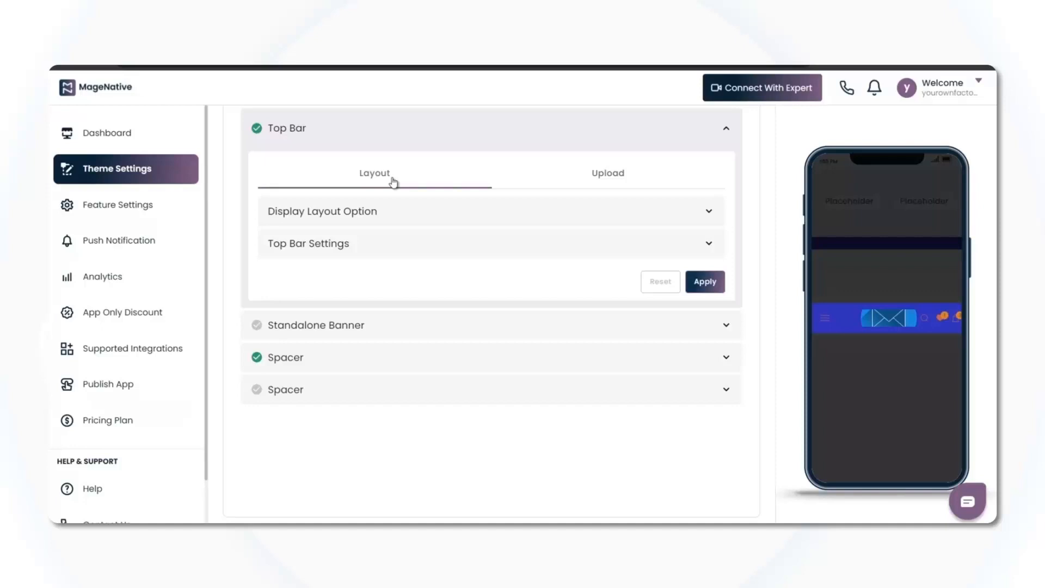
left_click(406, 213)
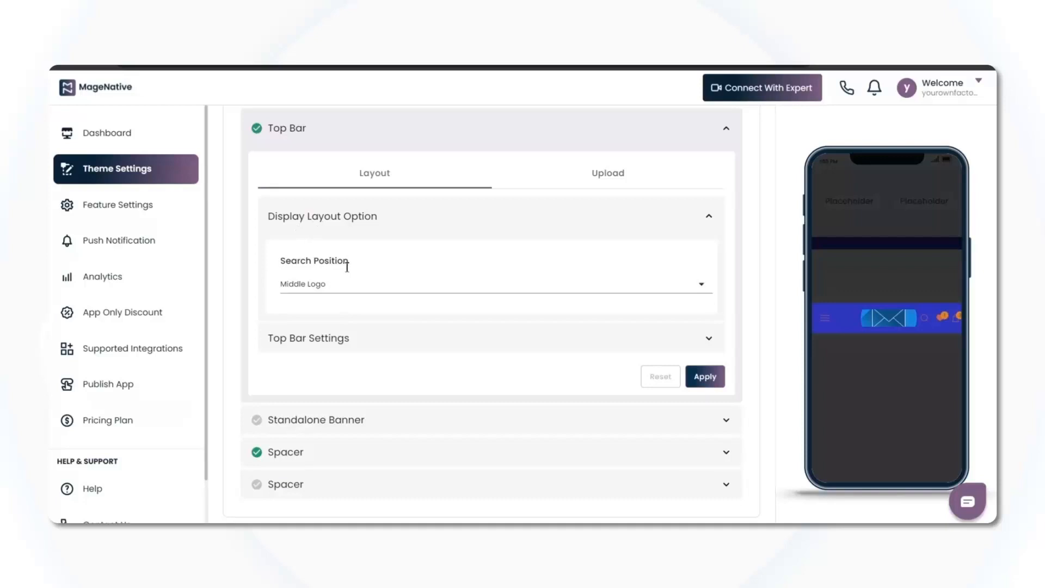
Try the Search As Icon, Middle Search and Full Width Search positions for the Top Bar's search
left_click(357, 286)
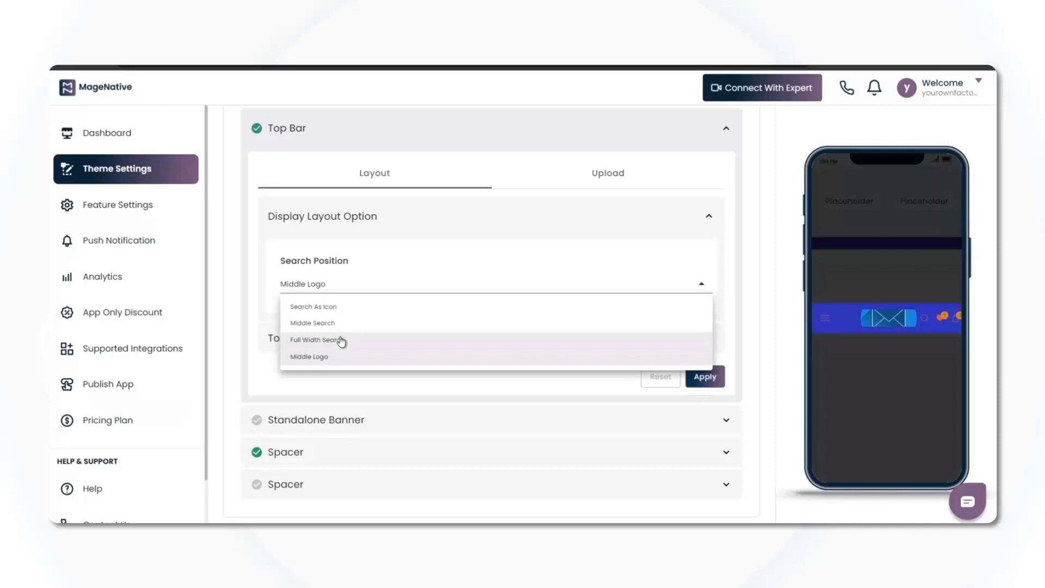
left_click(338, 308)
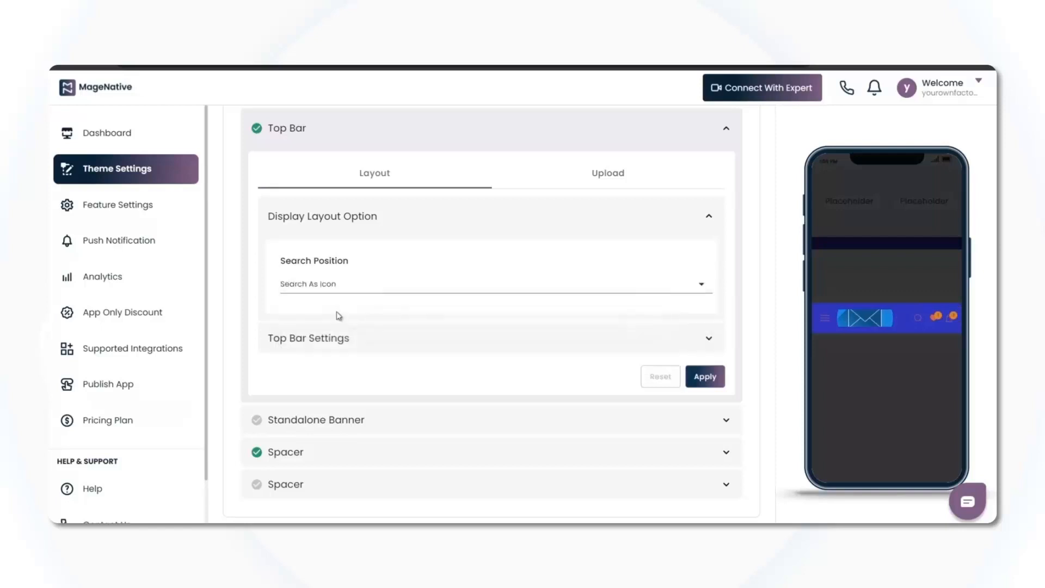
left_click(333, 288)
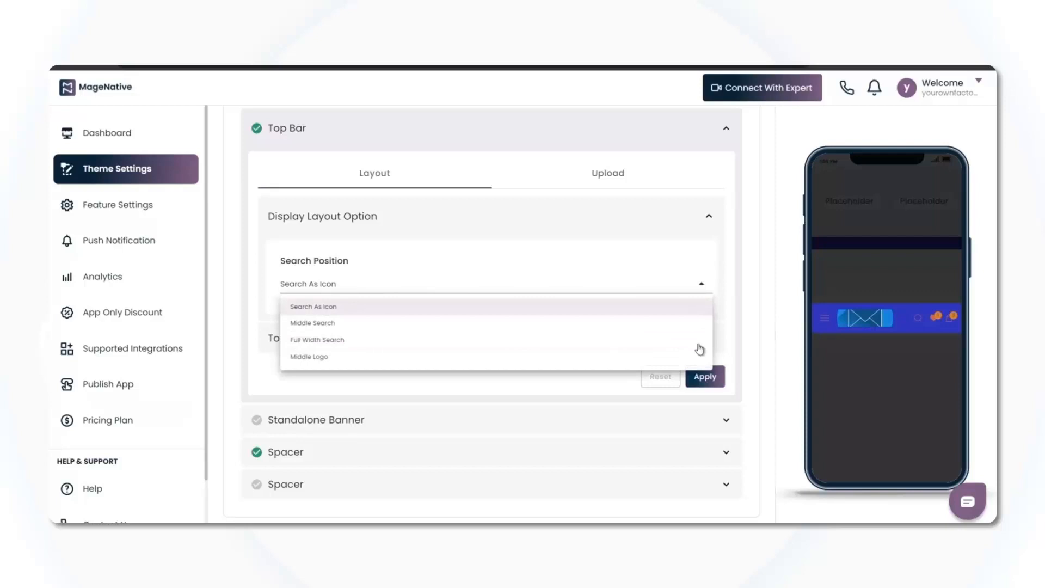
left_click(317, 324)
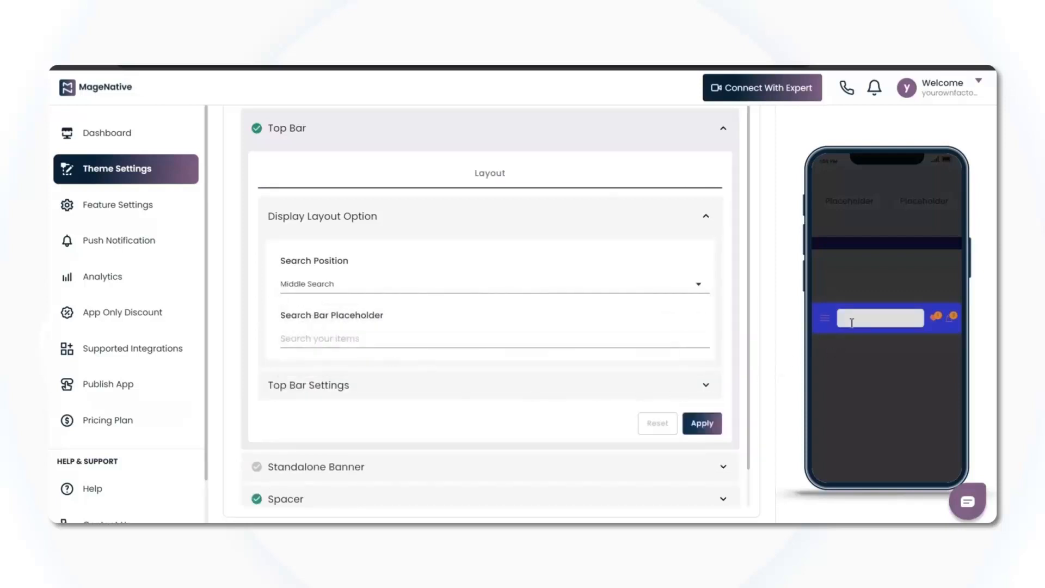
left_click(359, 285)
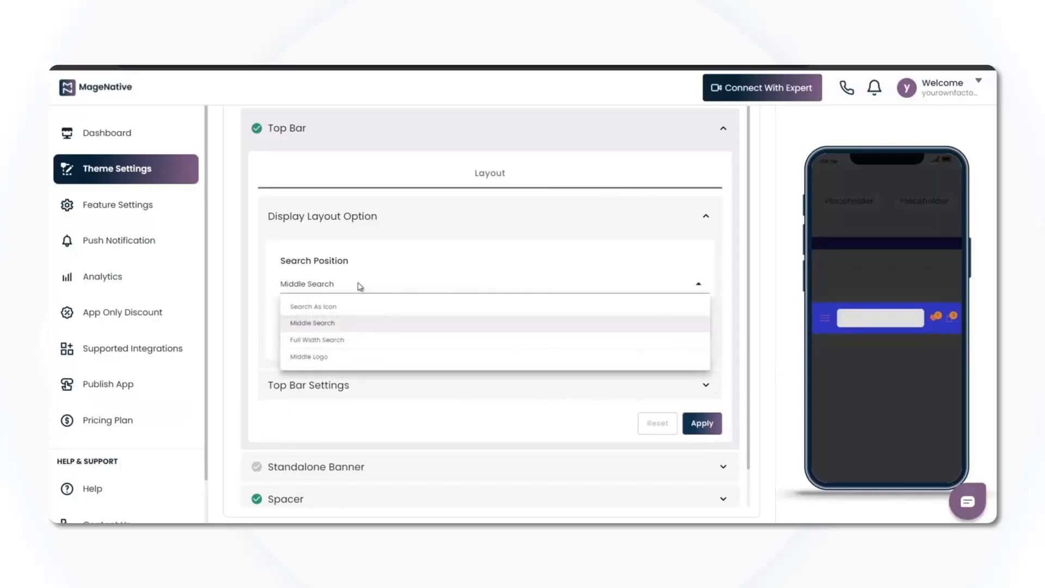
left_click(349, 341)
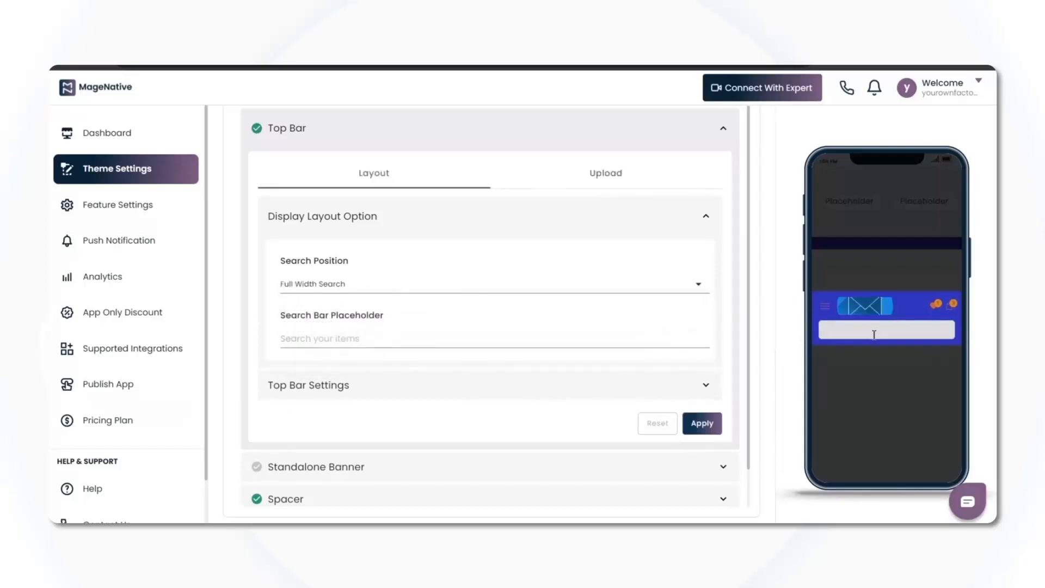
Set the Top Bar's search position to Middle Logo
left_click(308, 284)
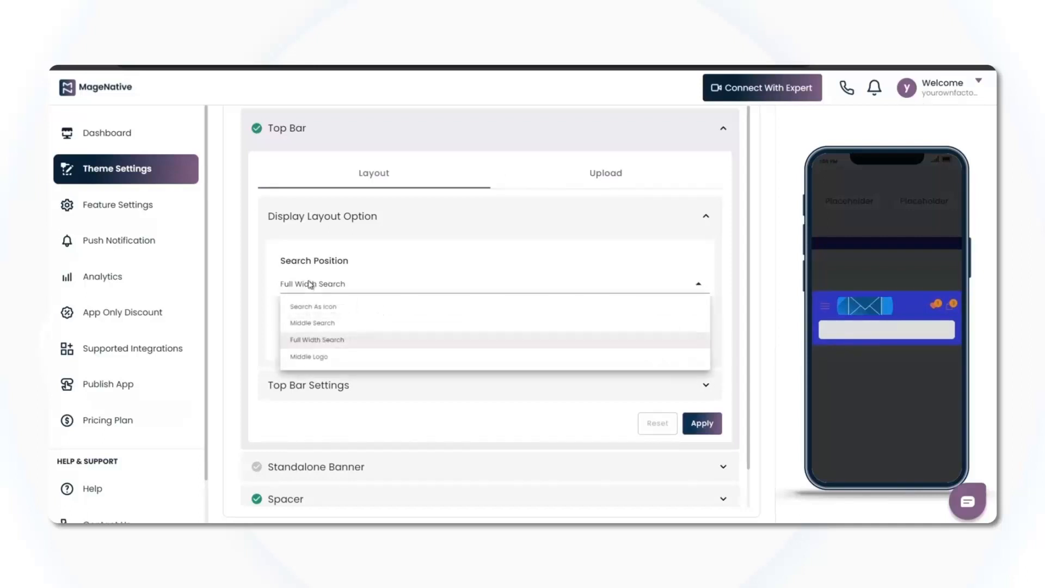
left_click(311, 358)
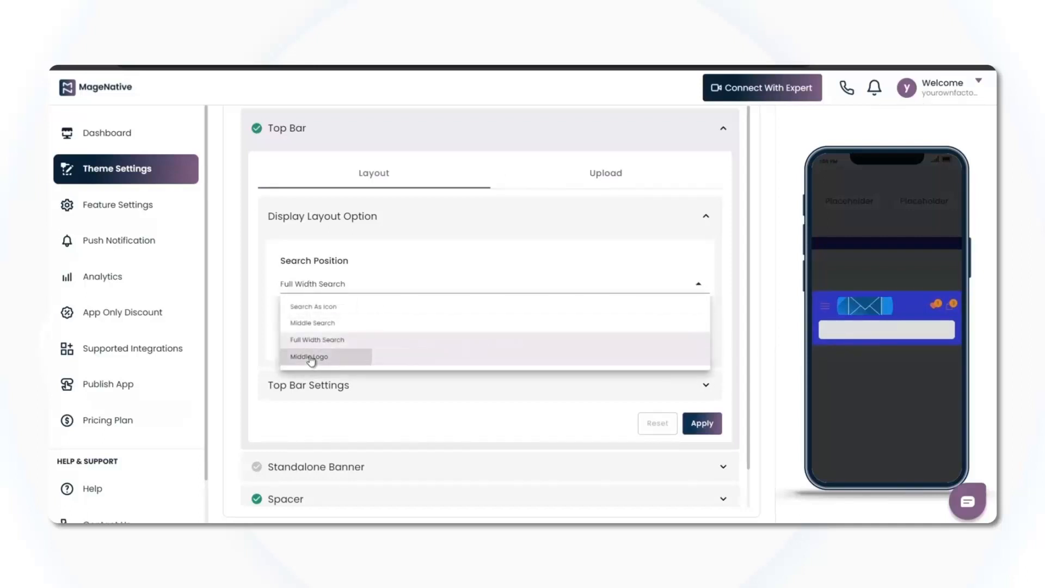
left_click(318, 289)
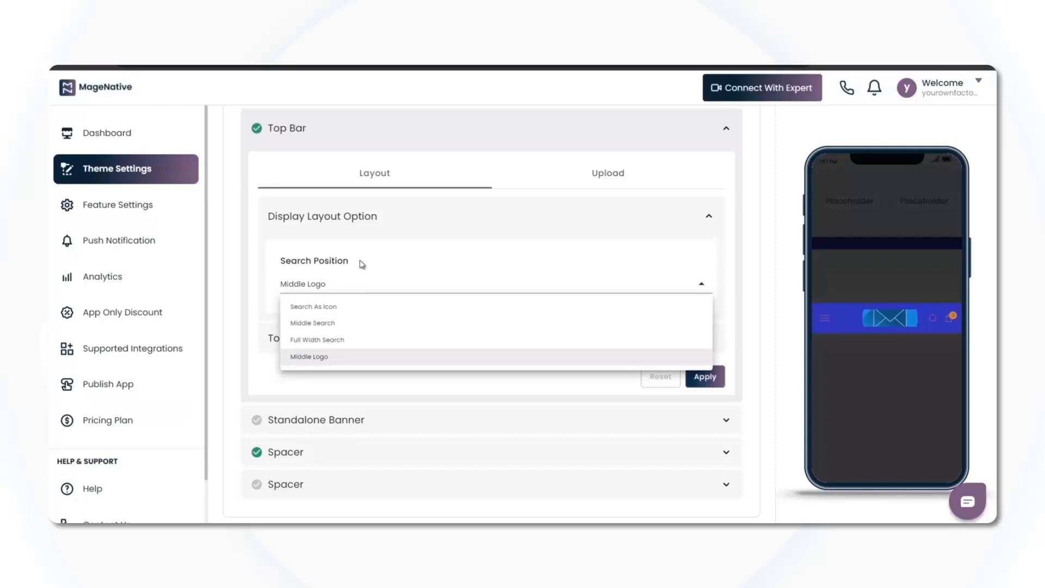
left_click(259, 306)
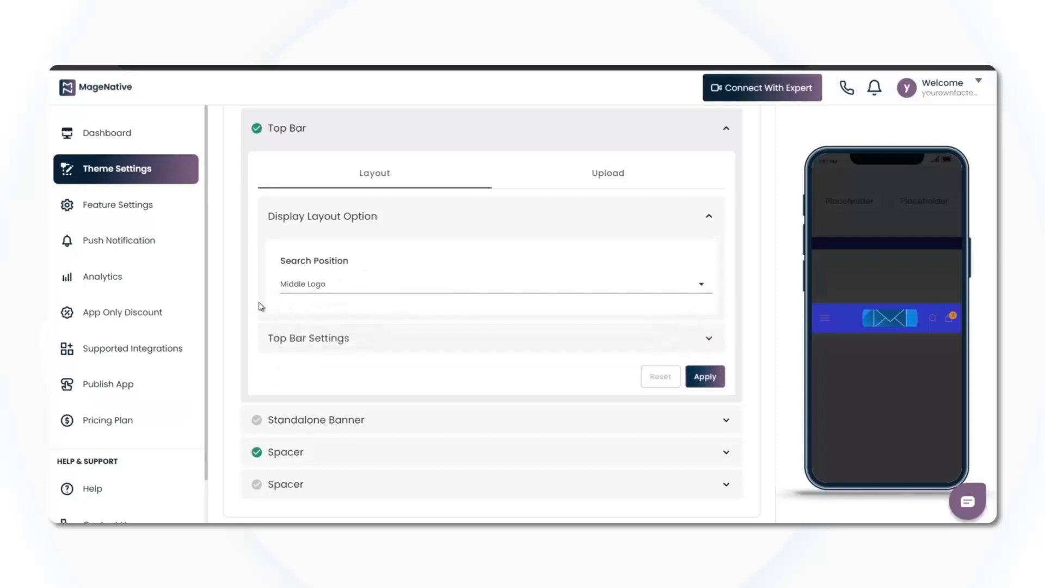
Enable the wishlist icon in the Top Bar's settings
left_click(345, 346)
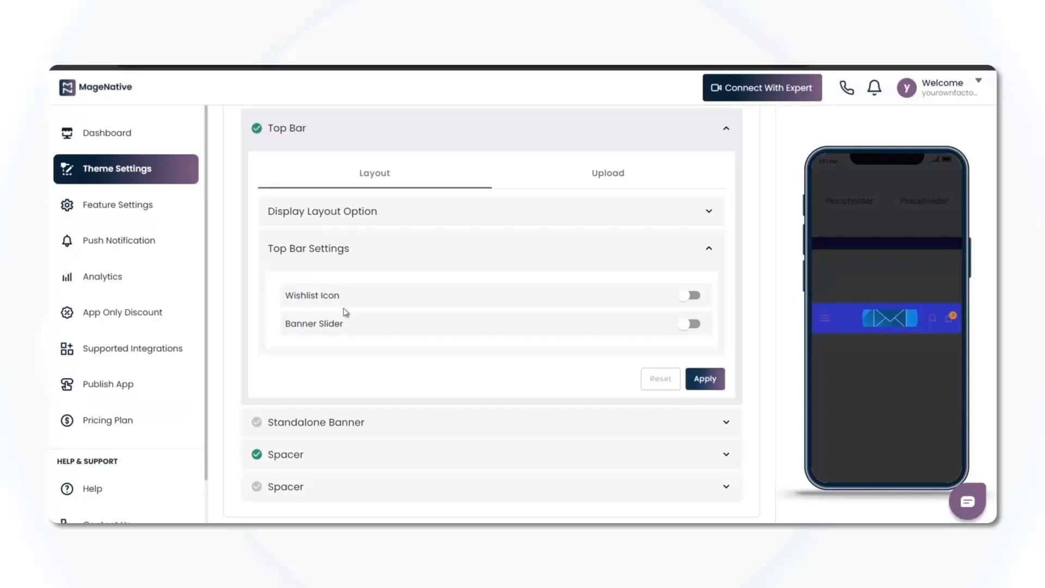
left_click(690, 298)
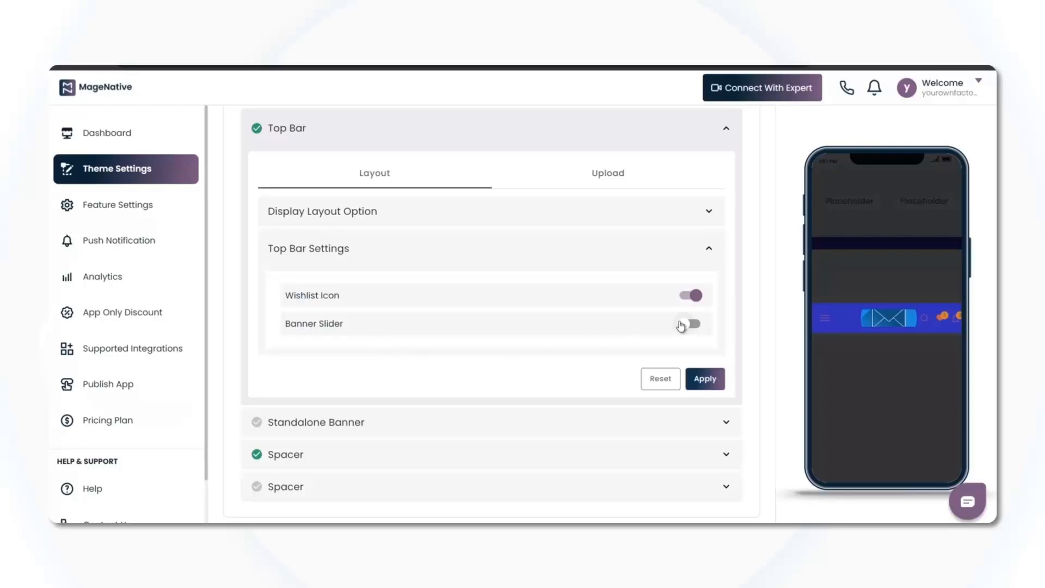
Try the Top Bar's banner slider, toggle its dots, and turn the slider back off
left_click(688, 324)
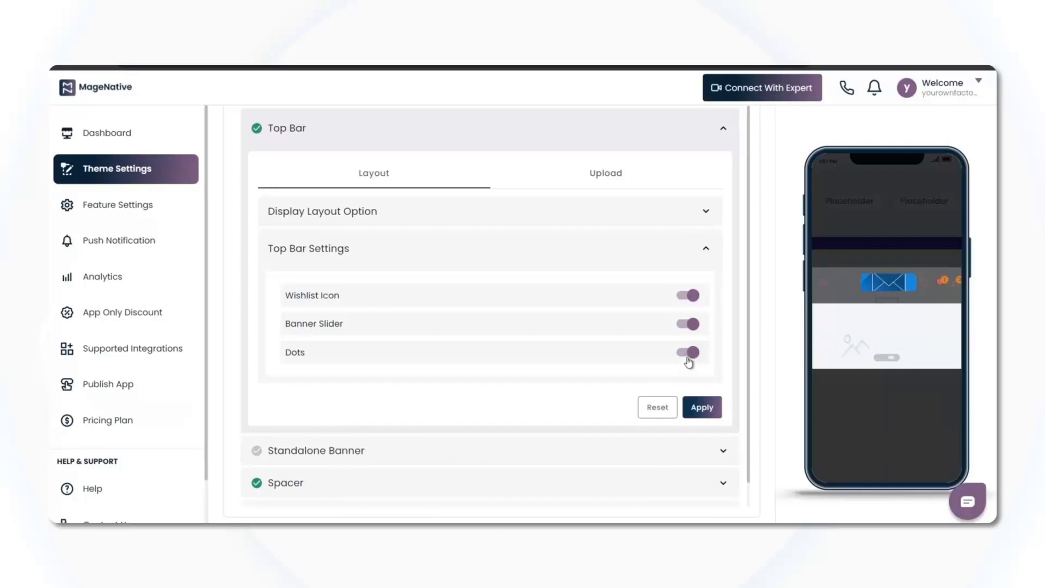
left_click(688, 359)
left_click(691, 326)
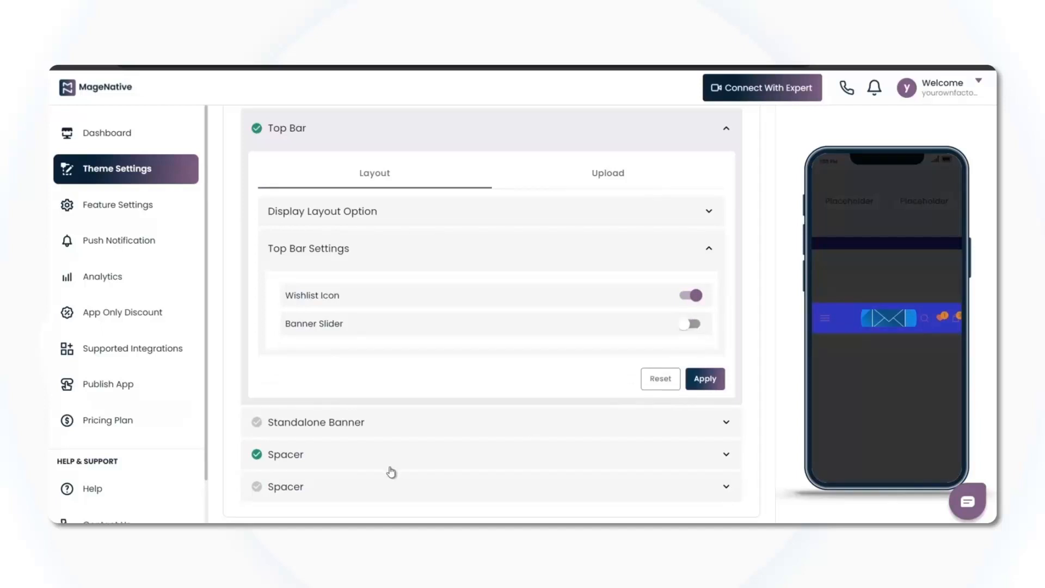
Apply the Top Bar's layout changes to the theme
left_click(700, 382)
scroll(709, 382, "up", 3)
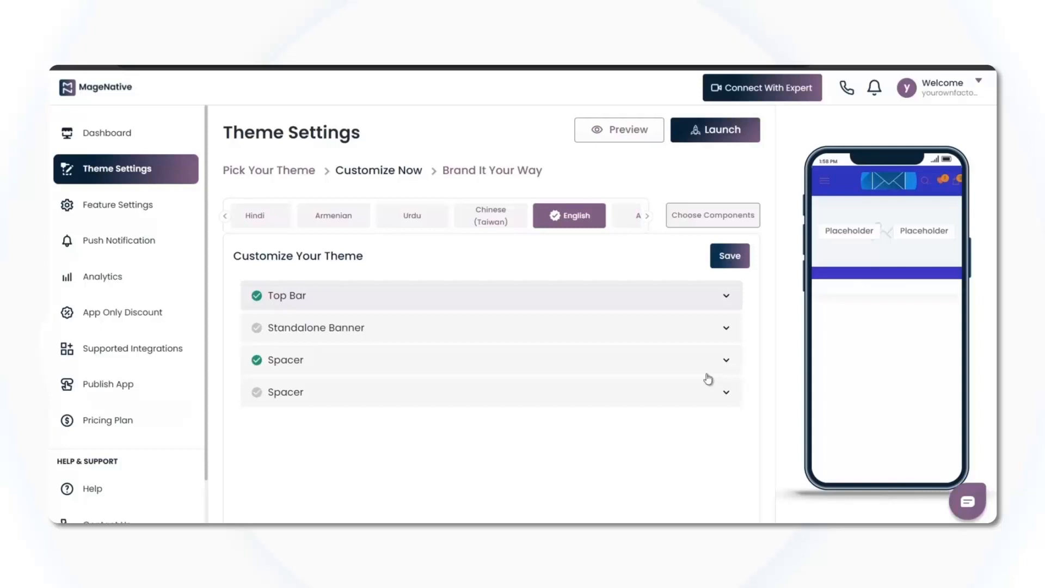
Open the Standalone Banner for editing from the phone preview
mouse_move(847, 217)
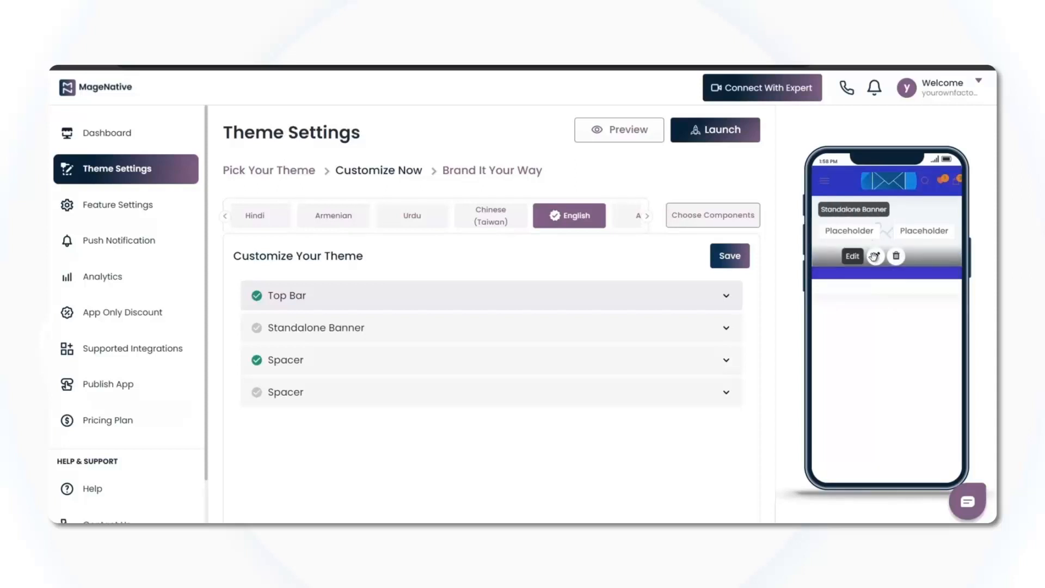
left_click(874, 256)
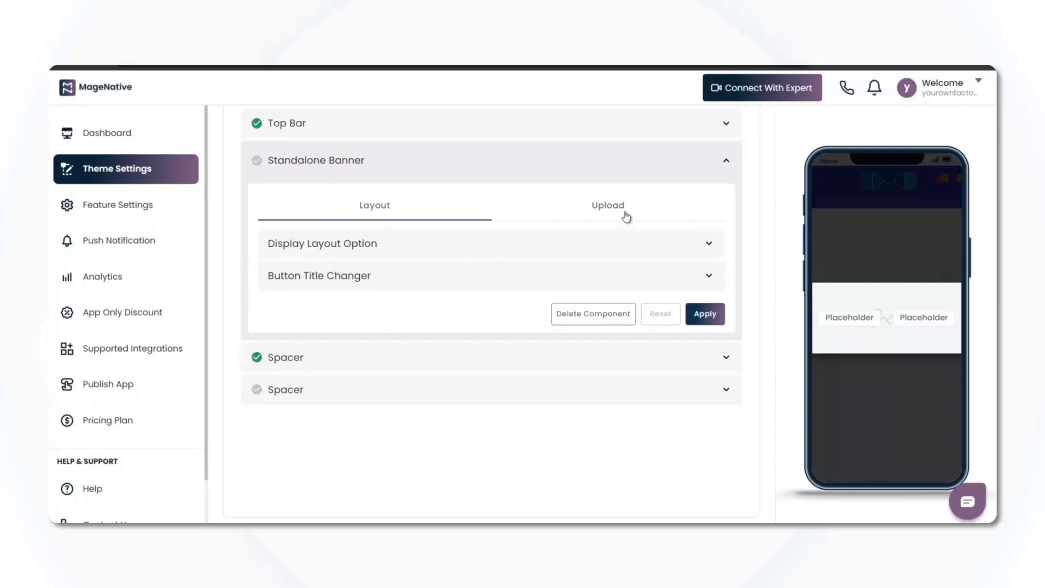
scroll(626, 216, "up", 2)
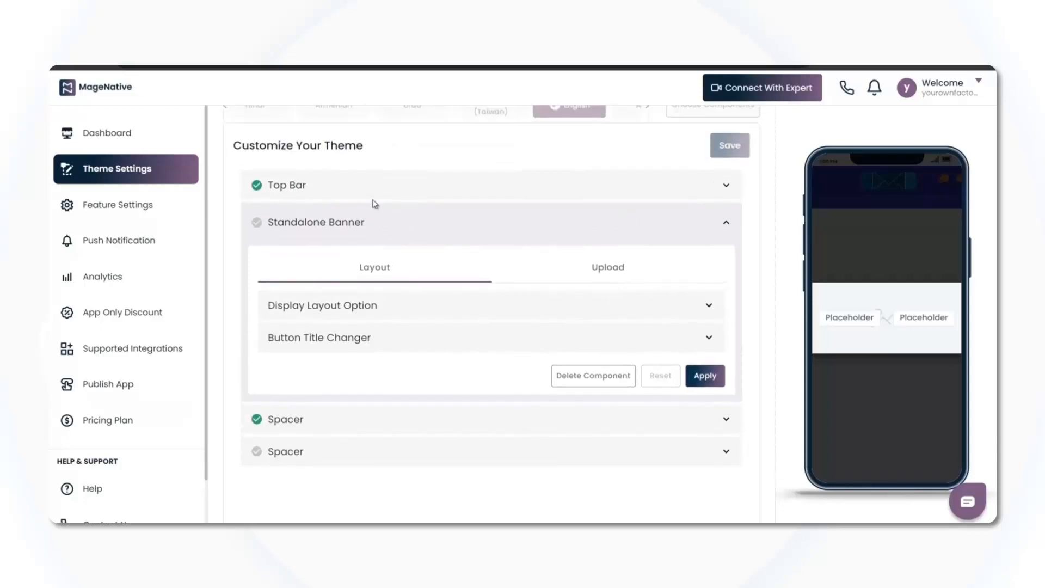
Upload the "standalone banner" image as the Top Bar's logo, crop it to 760 × 241 px, and apply the change
left_click(370, 194)
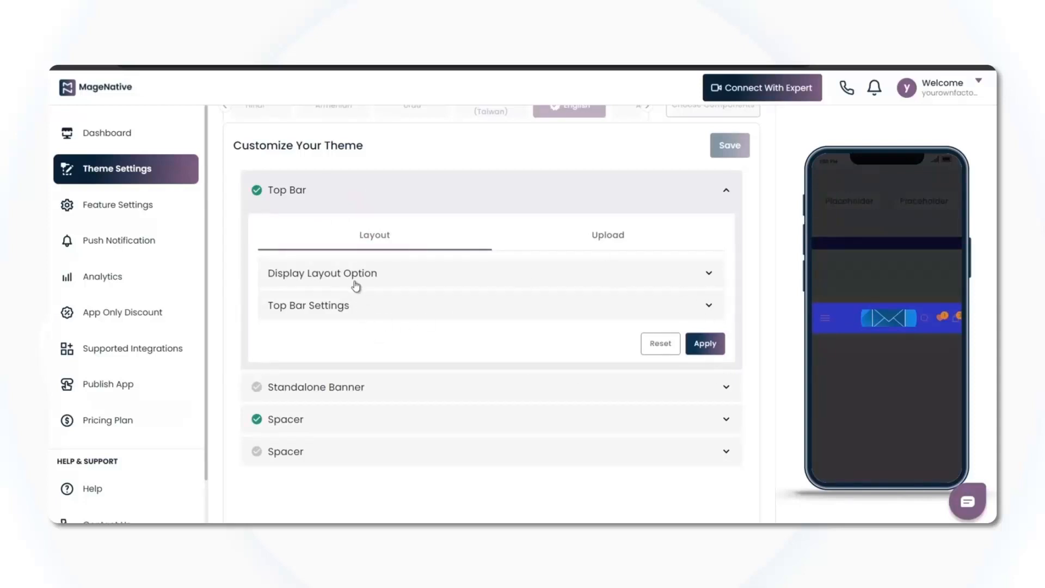
left_click(599, 244)
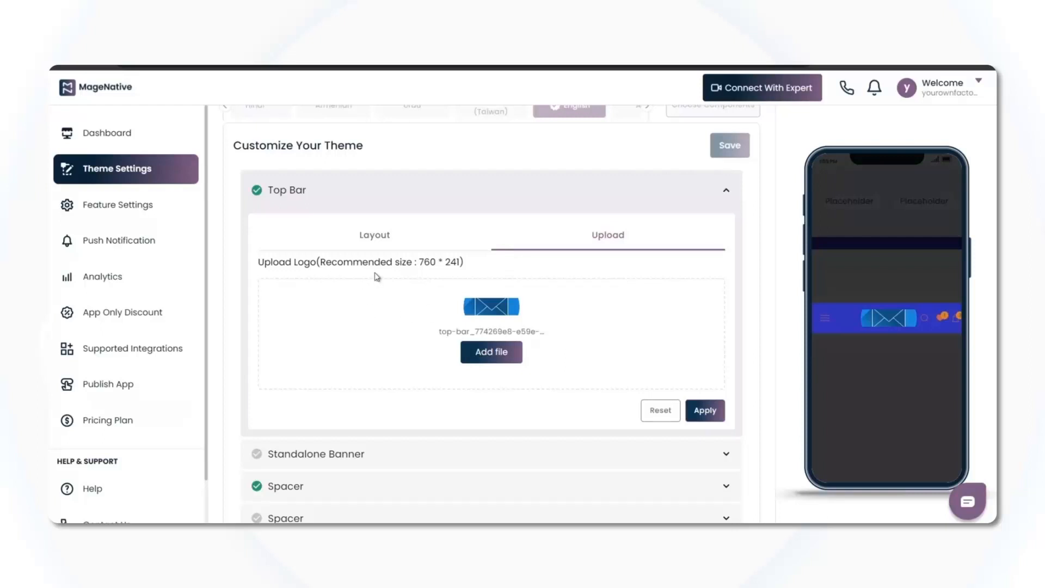
left_click(491, 352)
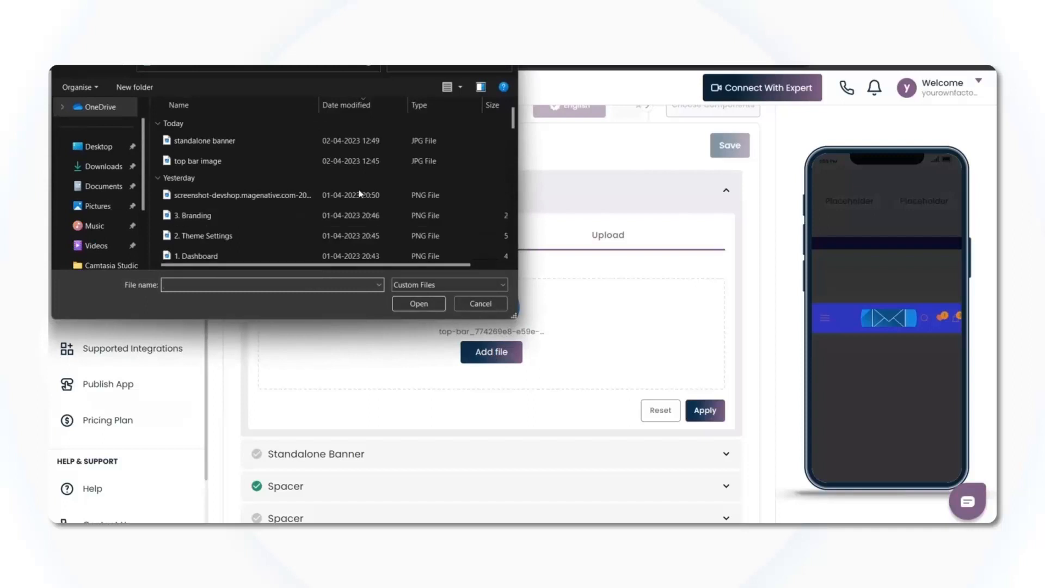
left_click(355, 141)
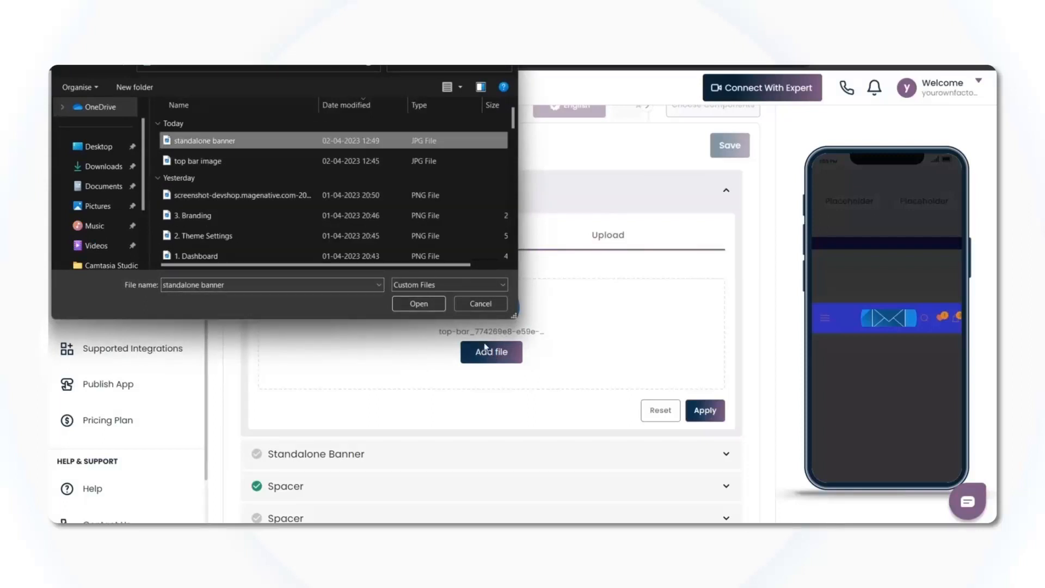
left_click(422, 301)
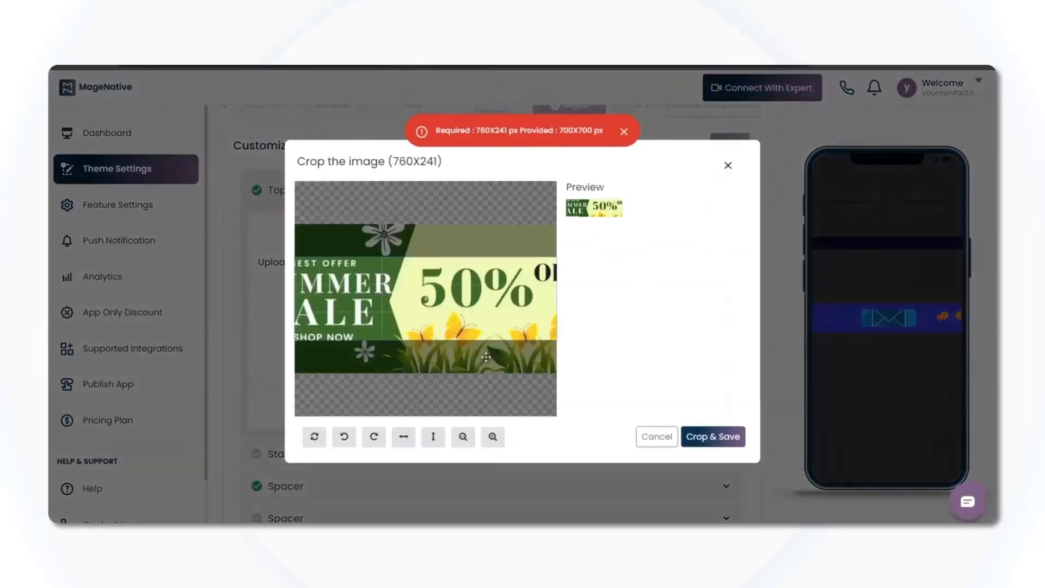
left_click(706, 437)
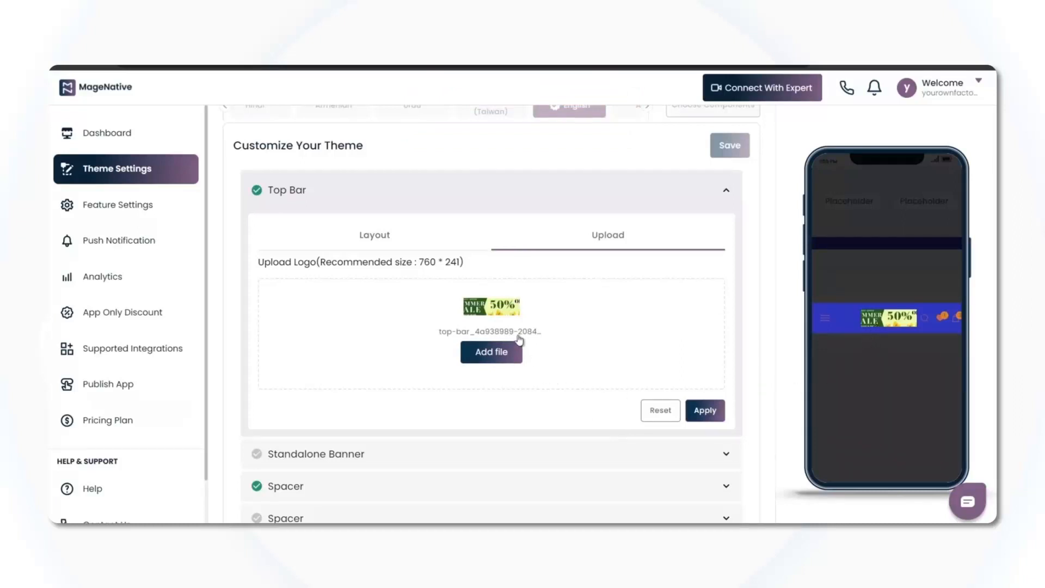
left_click(703, 412)
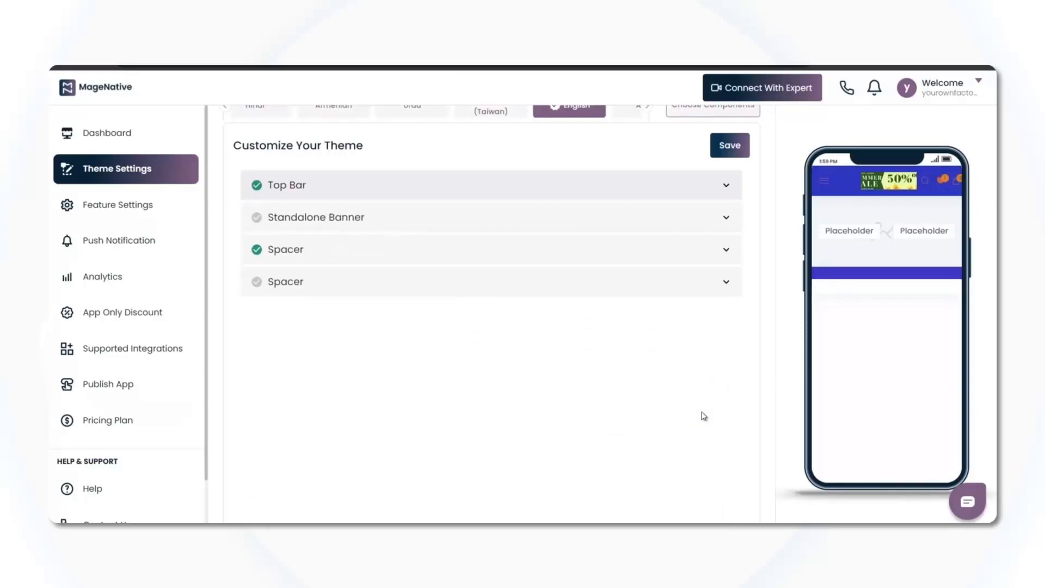
Open the Standalone Banner's configuration in the list of theme components
scroll(703, 416, "up", 2)
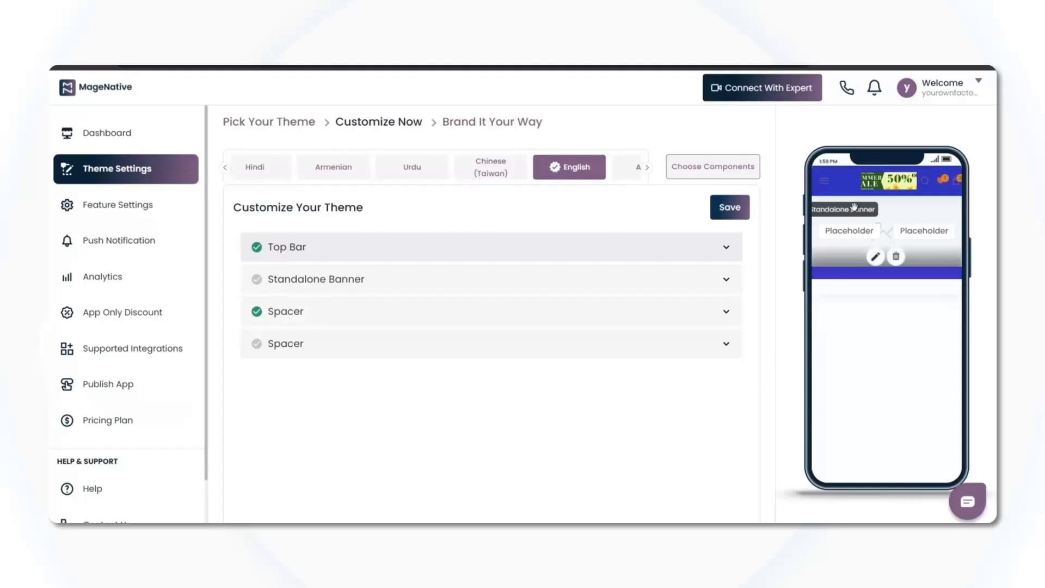
mouse_move(856, 191)
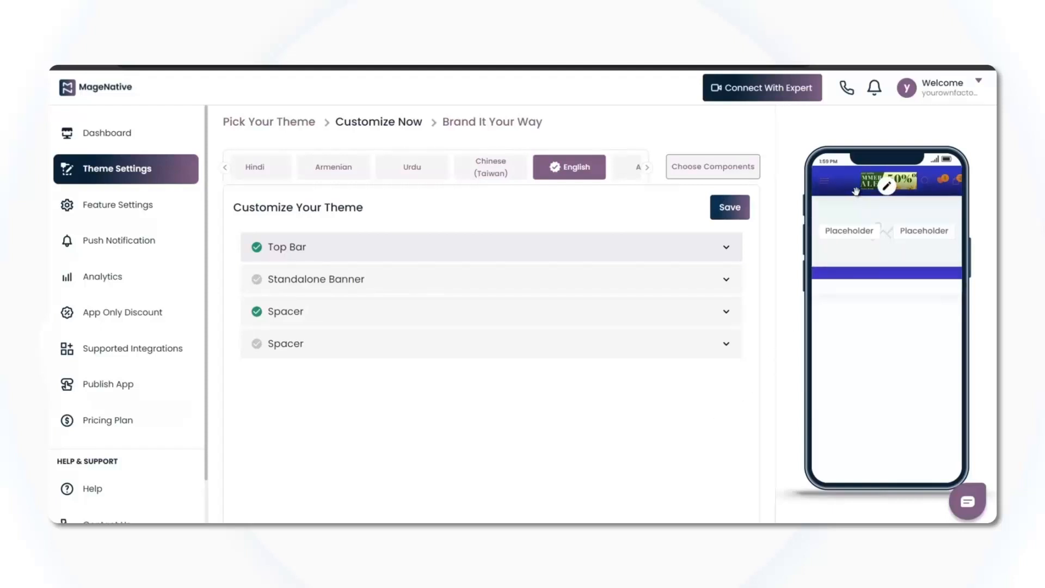
mouse_move(876, 210)
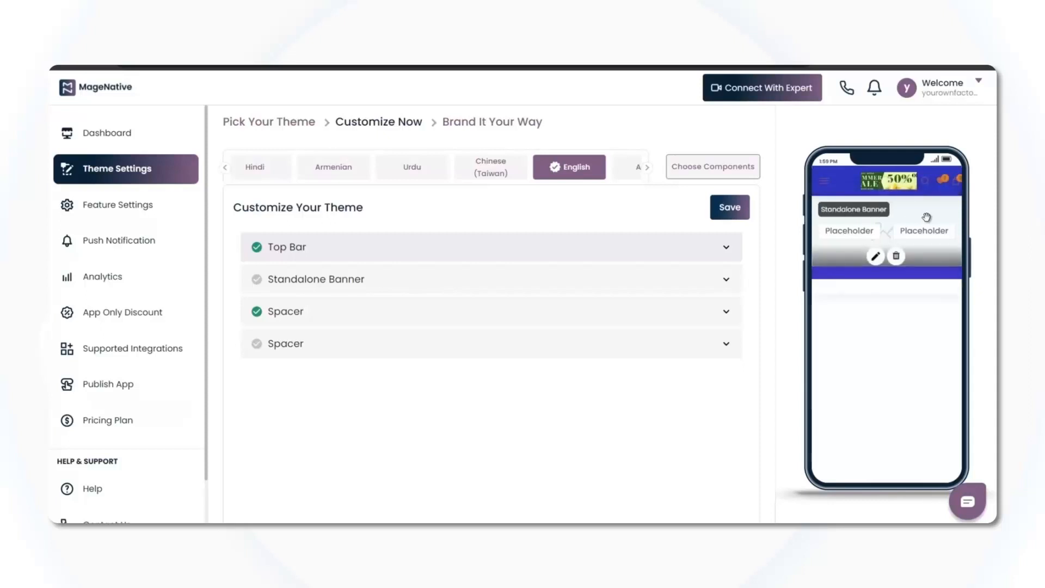
left_click(508, 281)
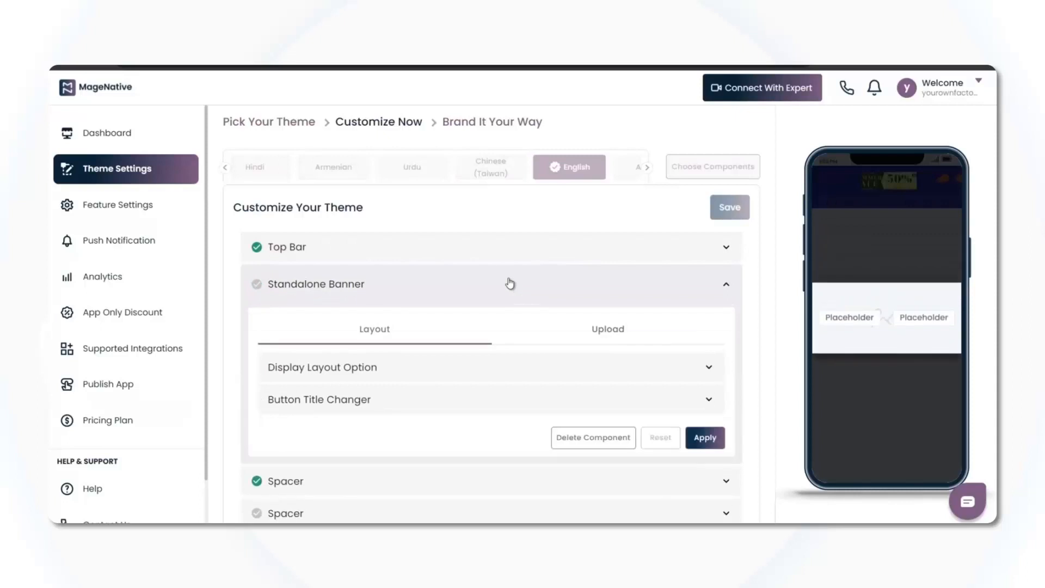
Expand the Standalone Banner's display layout options
scroll(508, 282, "down", 1)
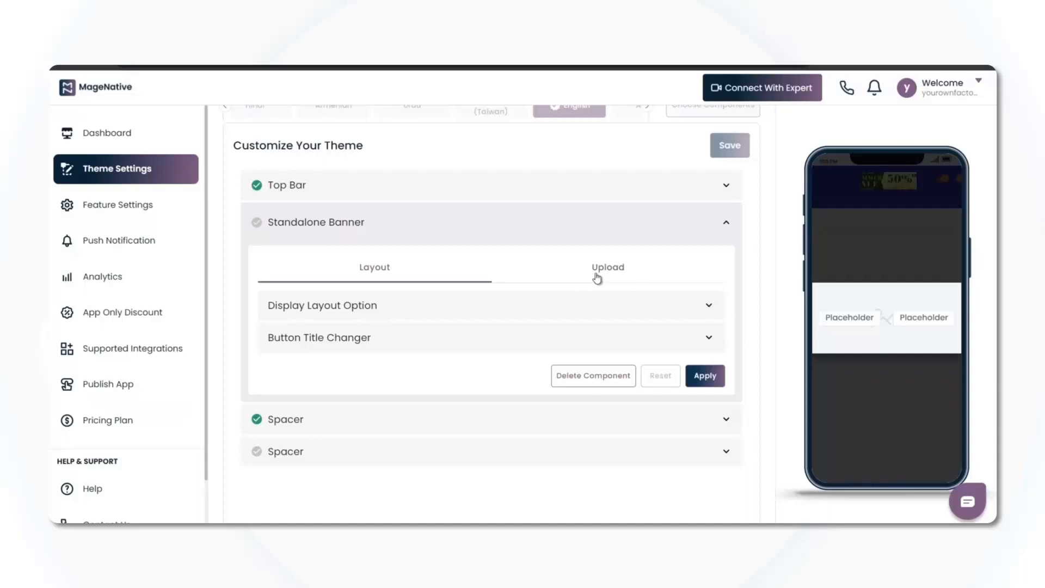
left_click(365, 316)
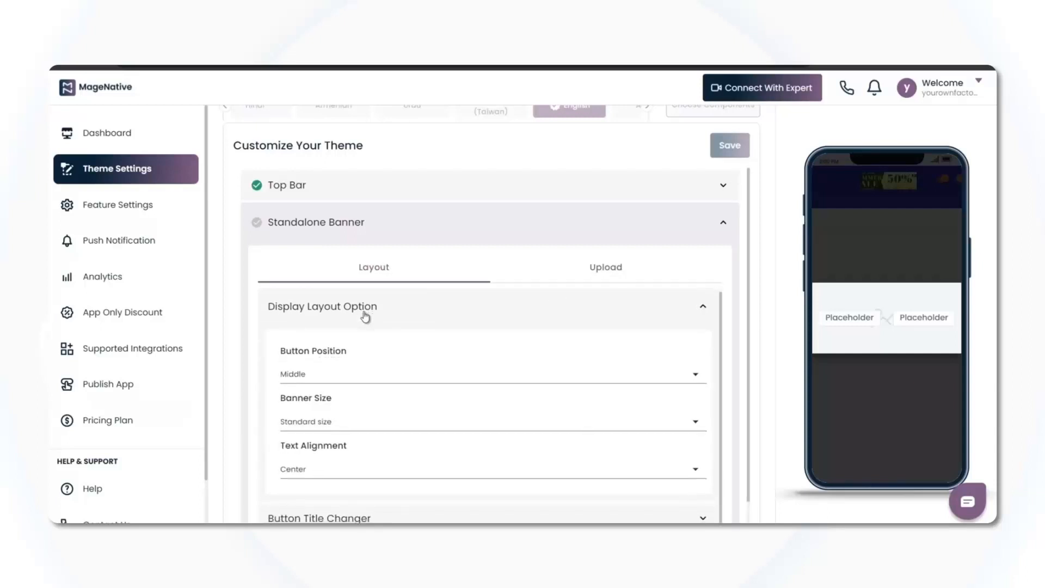
scroll(364, 315, "down", 1)
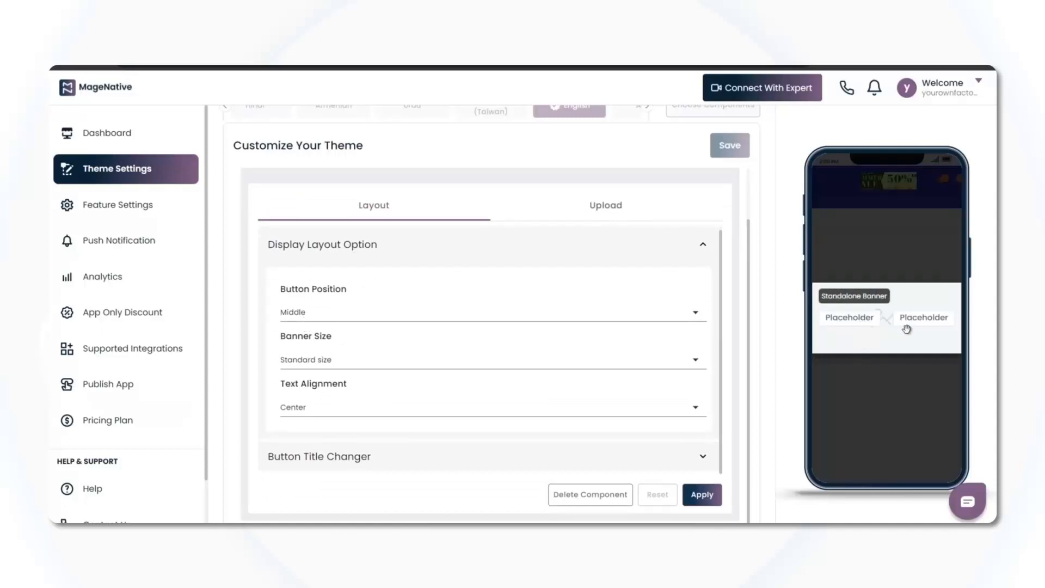
Try the Bottom and No Button options for the Standalone Banner's button position, and set it back to Middle
left_click(594, 319)
left_click(585, 355)
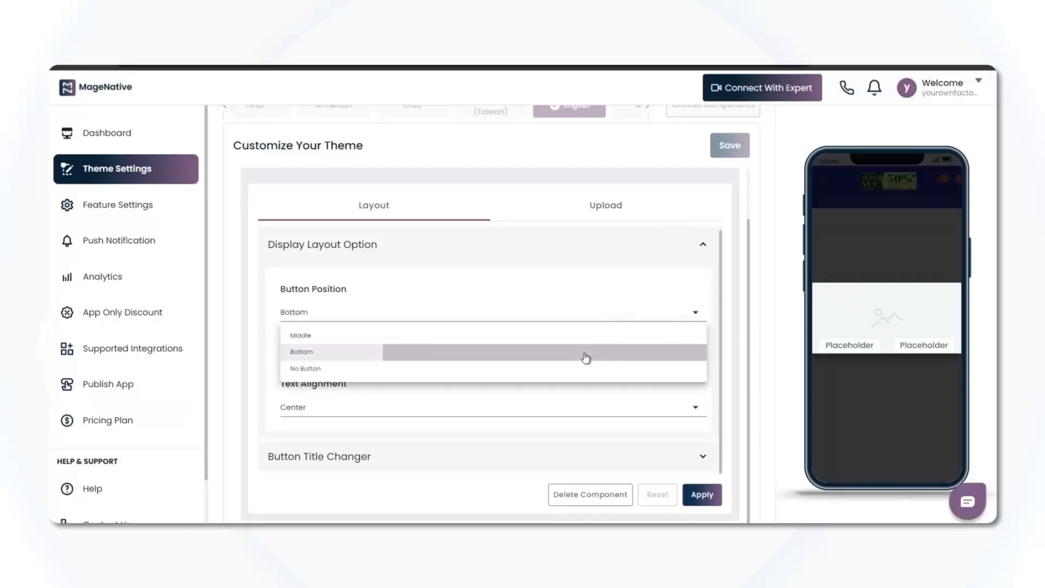
left_click(584, 322)
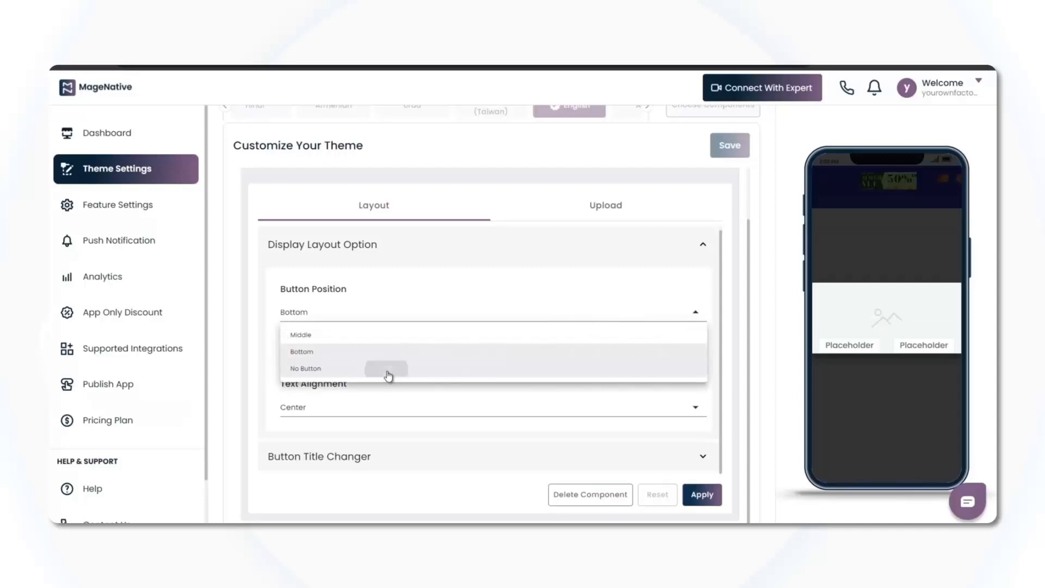
left_click(387, 376)
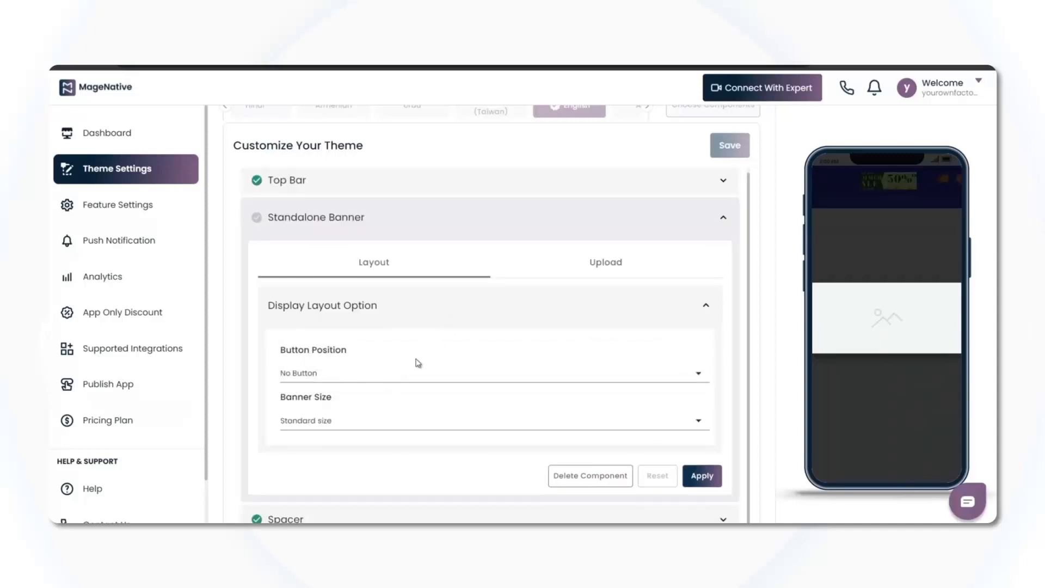
scroll(418, 363, "down", 1)
left_click(364, 311)
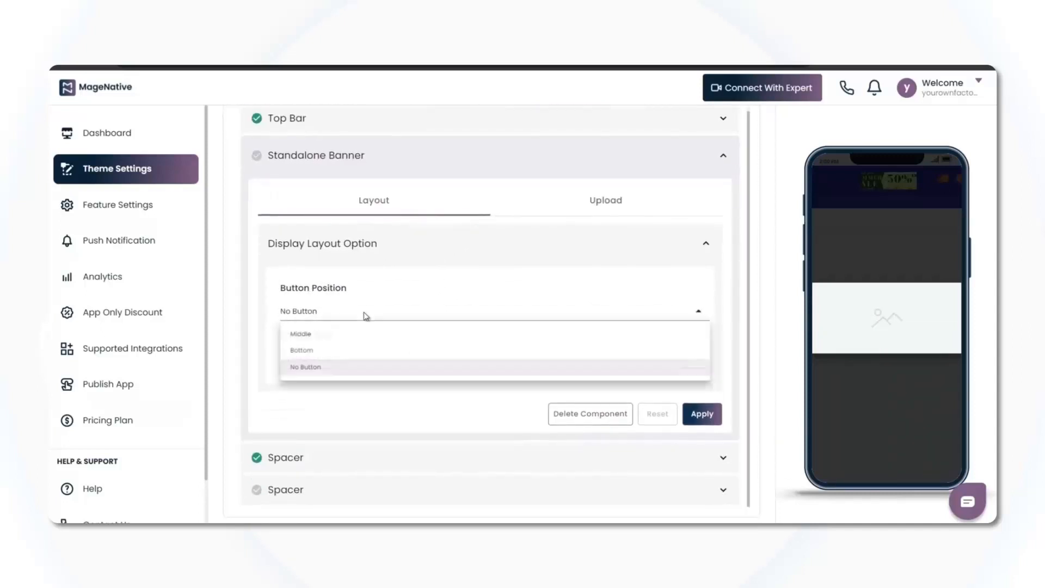
left_click(347, 334)
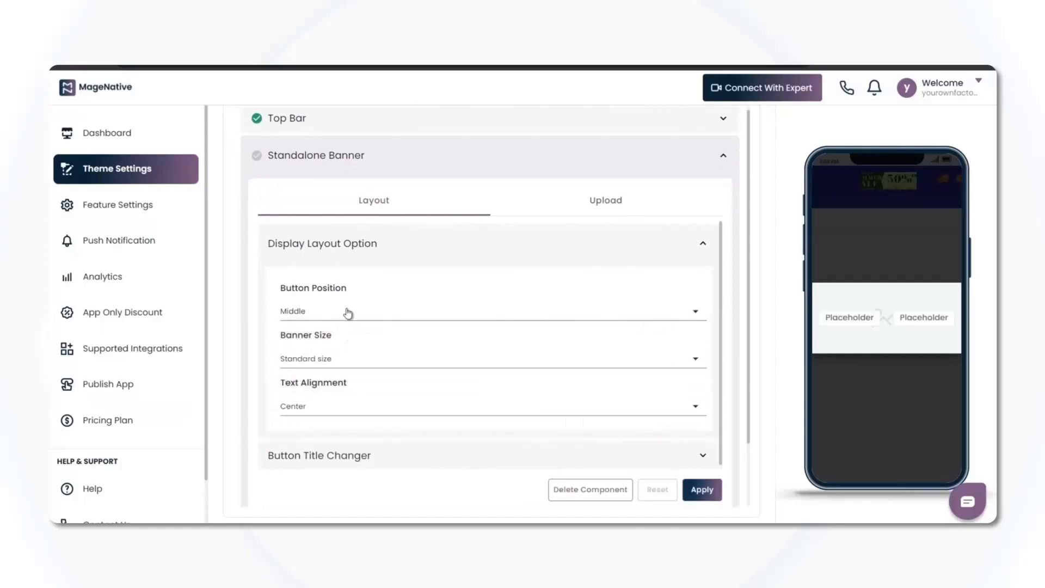
Try the Half and 3x sizes for the Standalone Banner, and set its banner size to 2x
left_click(341, 361)
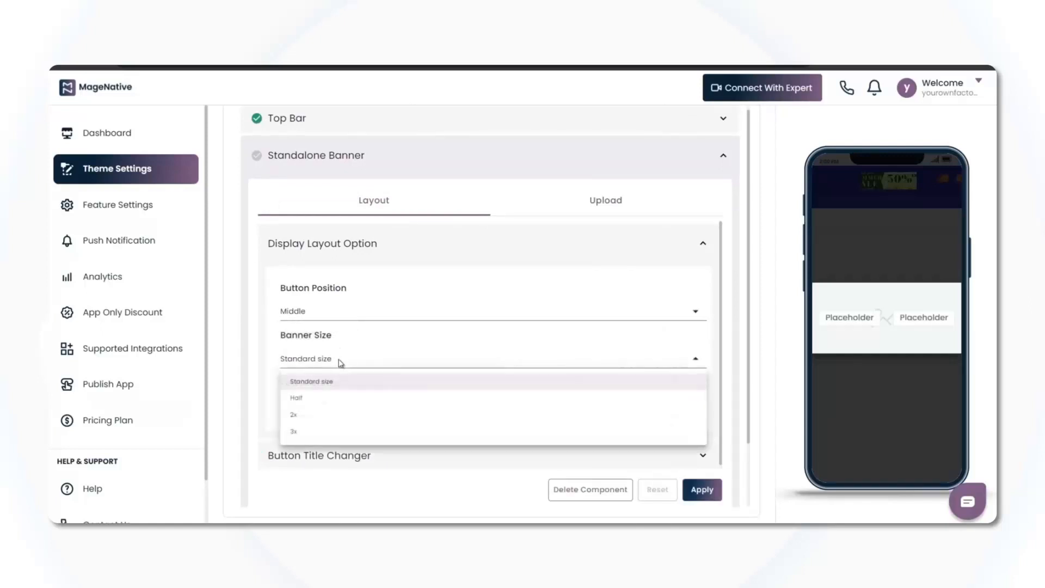
left_click(303, 404)
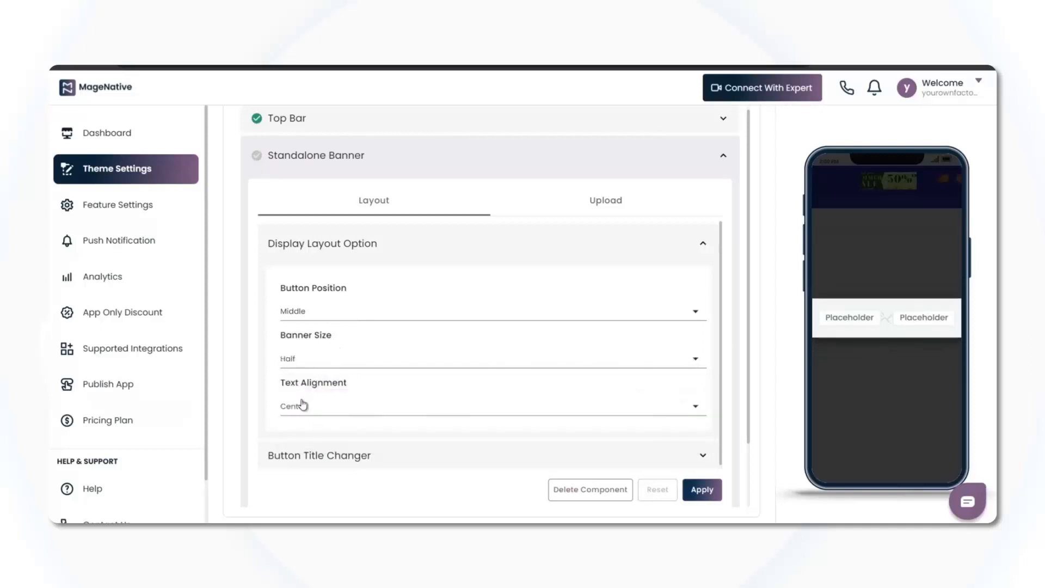
left_click(329, 359)
left_click(316, 414)
left_click(312, 361)
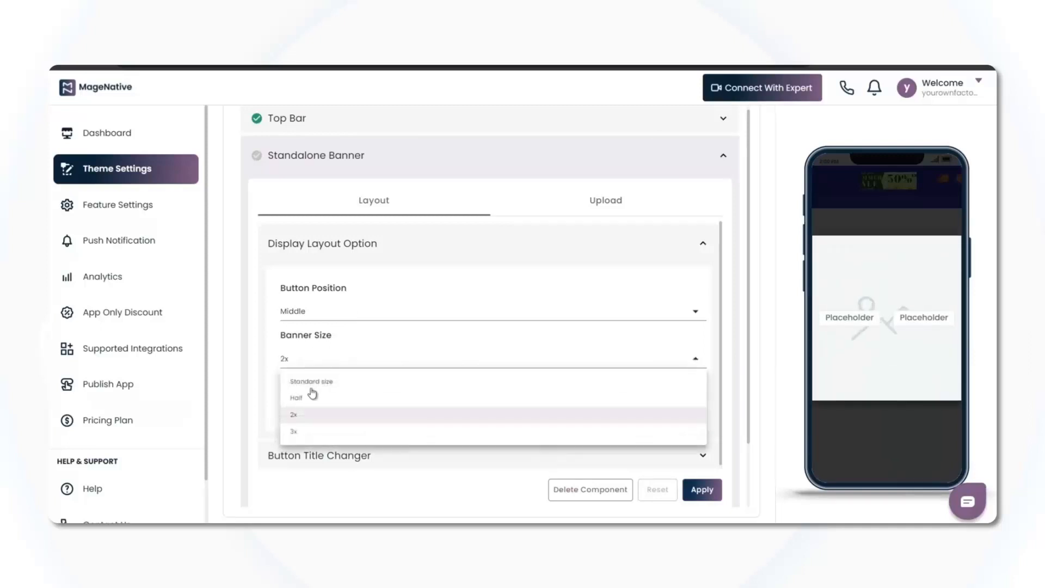
left_click(305, 433)
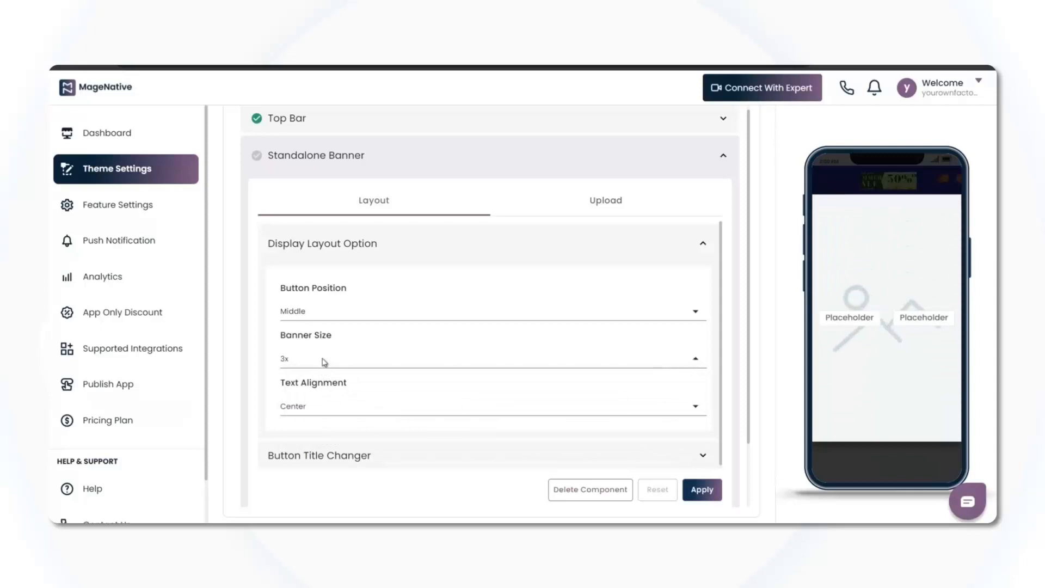
left_click(322, 361)
left_click(309, 407)
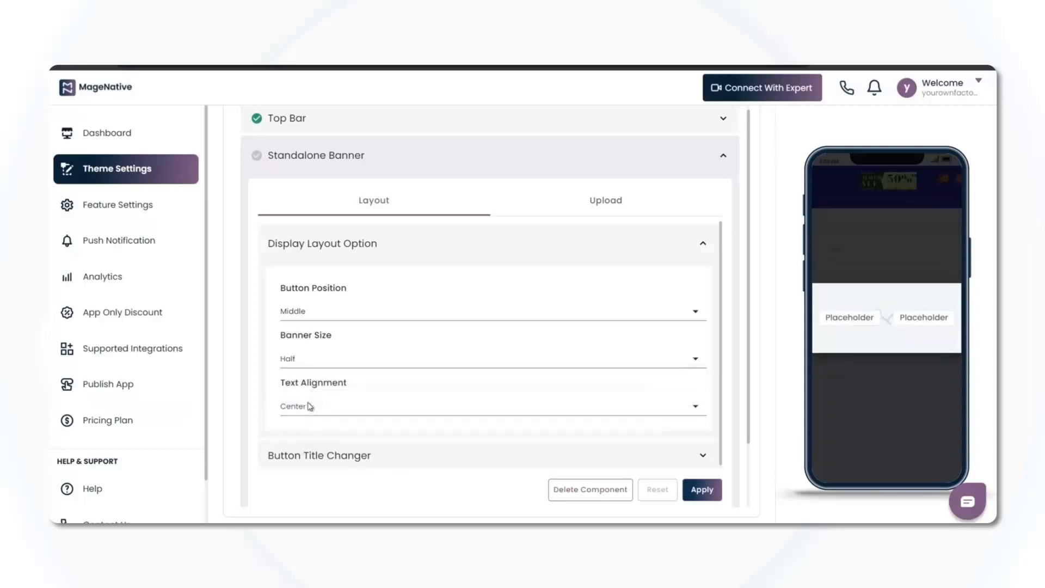
left_click(315, 360)
left_click(307, 414)
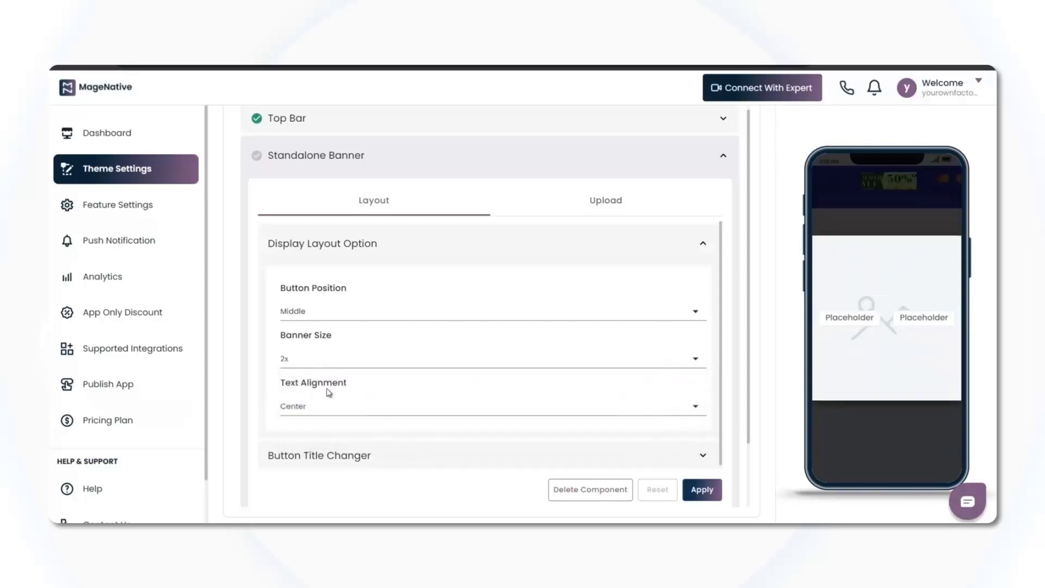
Try Right and Left text alignment for the Standalone Banner's buttons, and set the alignment back to Center
left_click(323, 411)
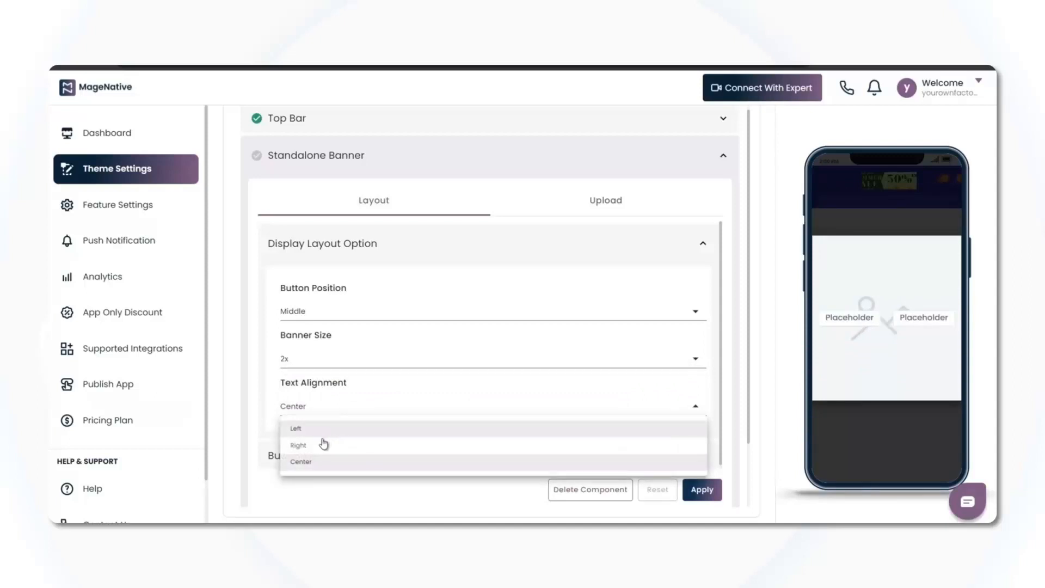
left_click(318, 445)
left_click(336, 417)
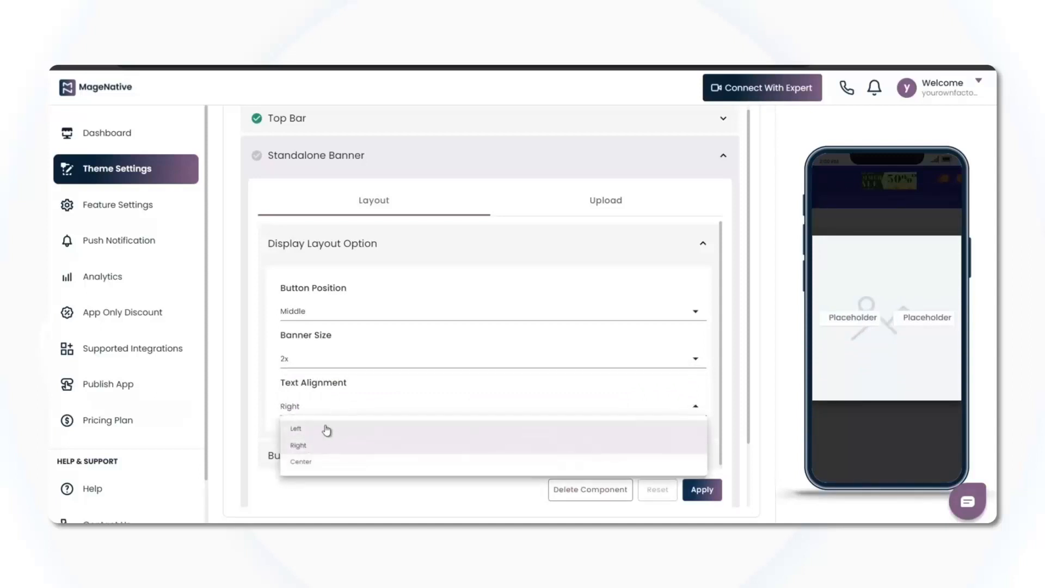
left_click(326, 428)
left_click(318, 467)
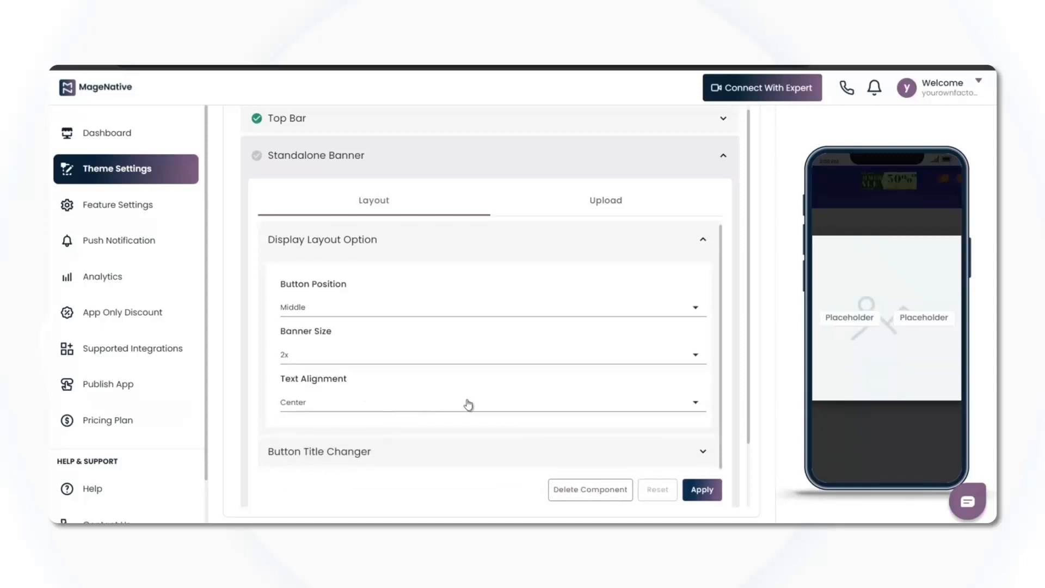
Upload the "standalone banner" JPG file as the Standalone Banner's image
scroll(468, 405, "up", 1)
left_click(611, 211)
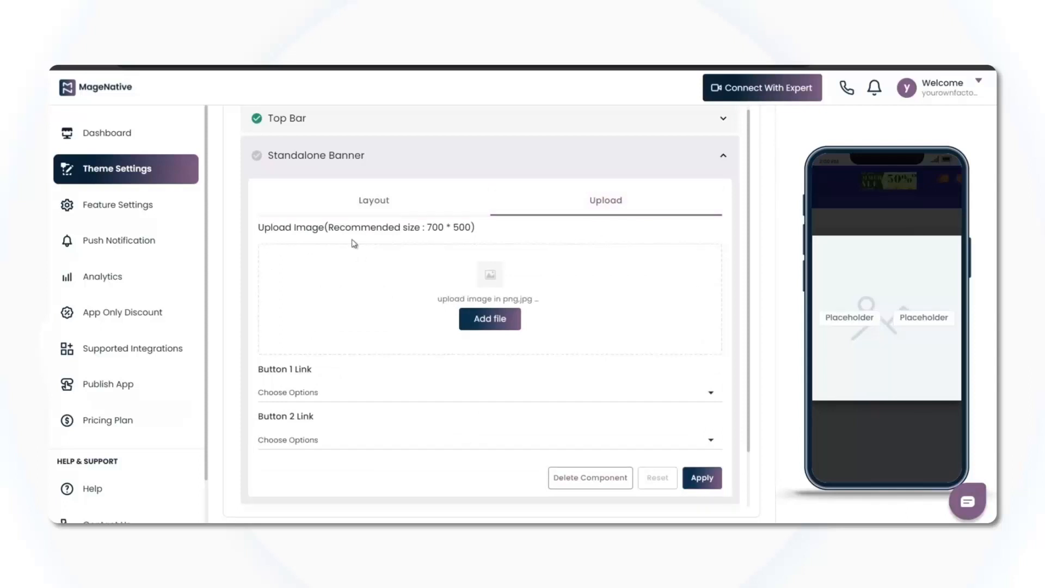
left_click(490, 319)
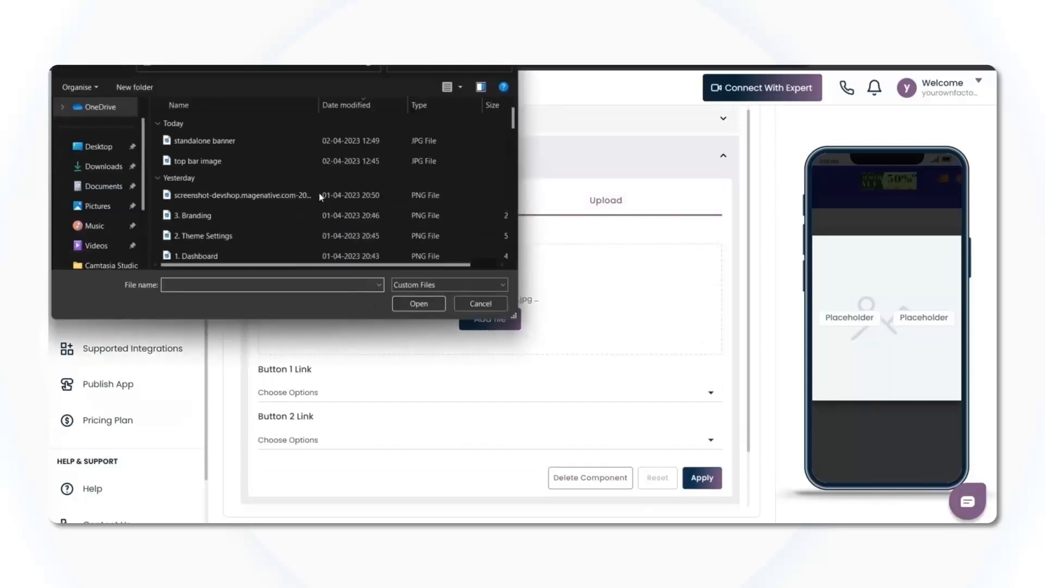
left_click(322, 143)
left_click(411, 303)
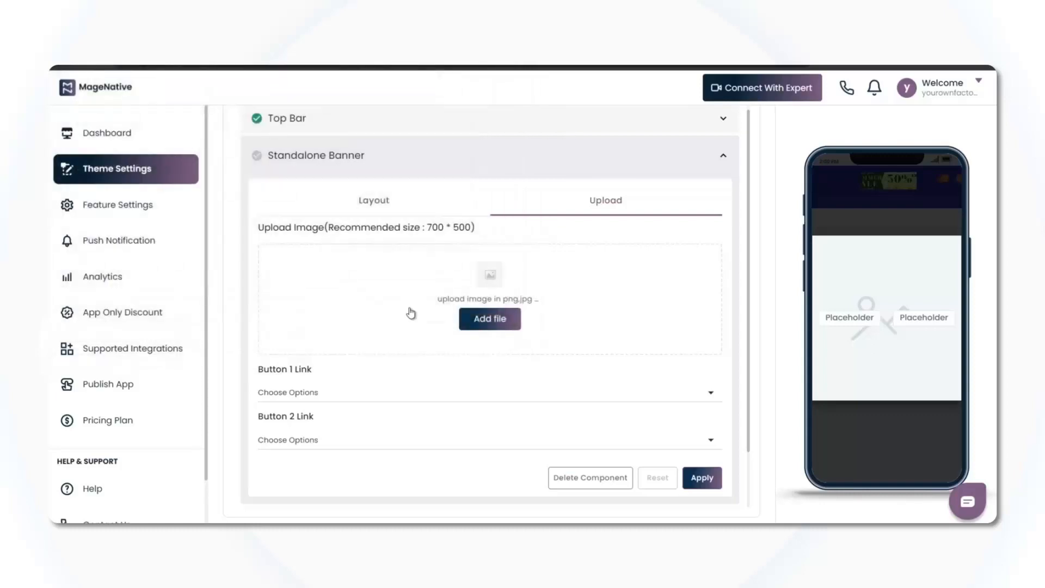
left_click(706, 437)
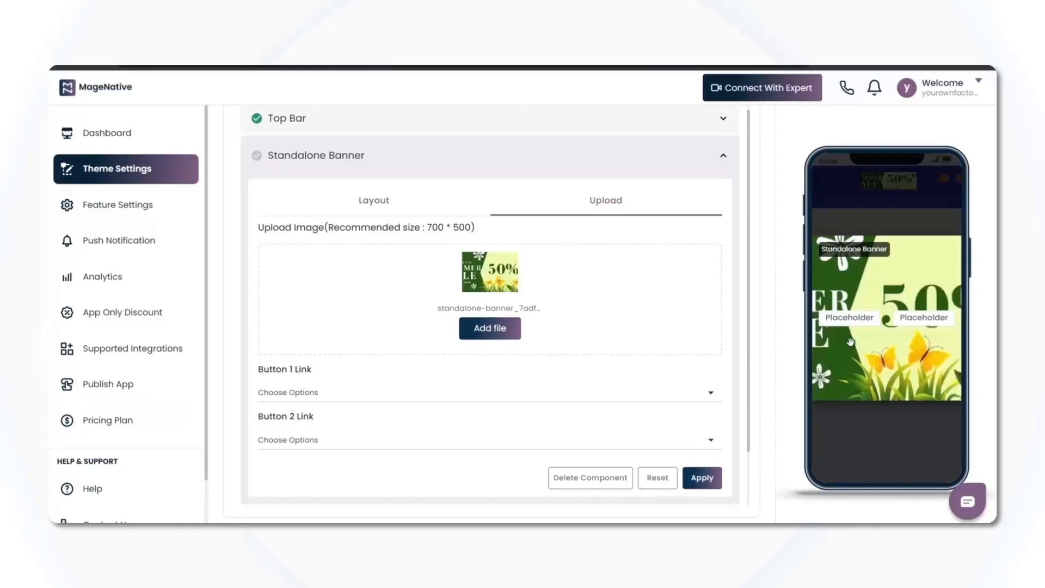
Link the Standalone Banner's Button 1 to the product Yvolution Neon Street Rollers Pink
scroll(468, 360, "down", 1)
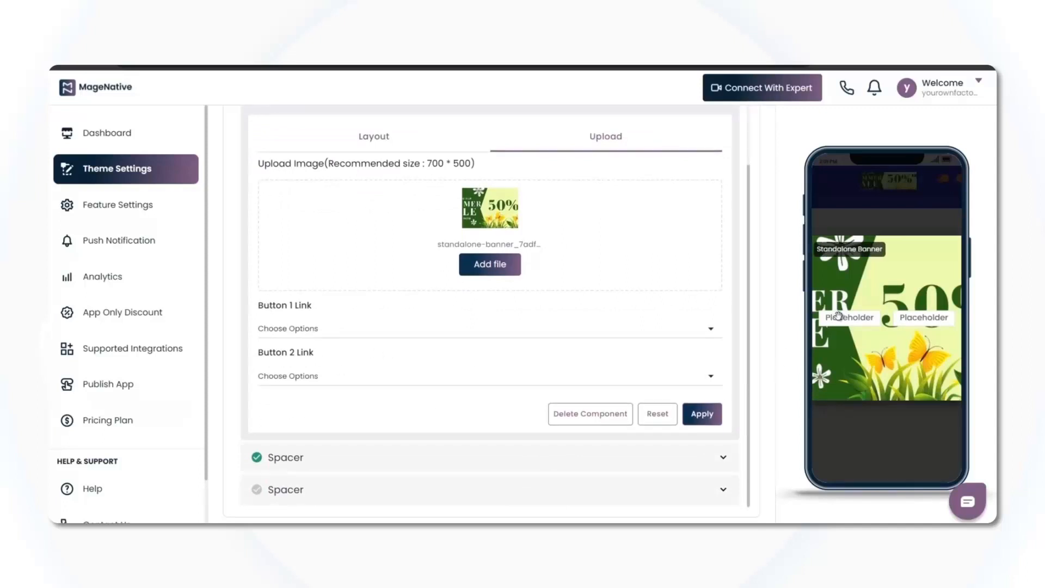
left_click(297, 335)
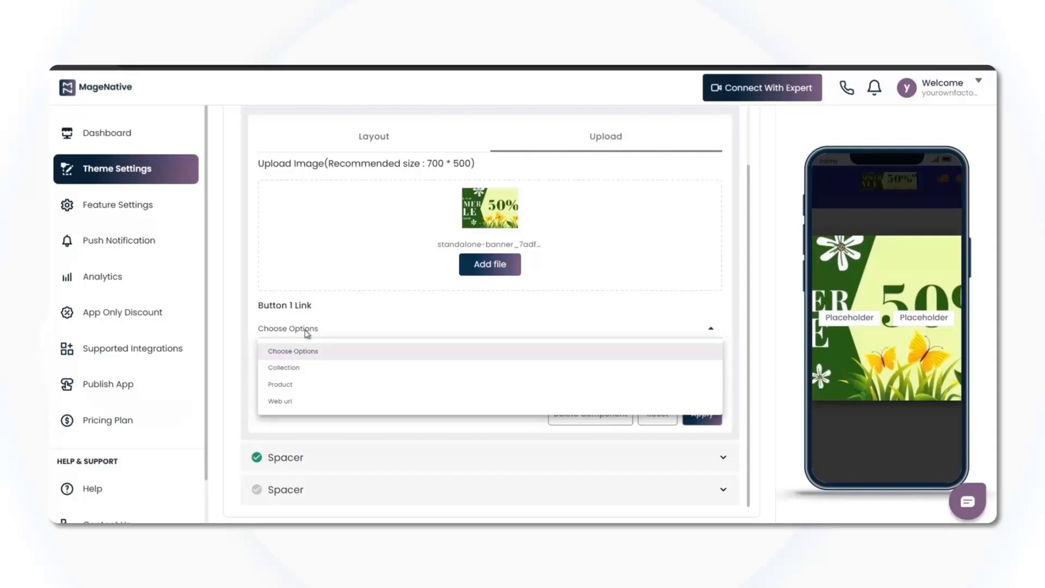
left_click(288, 384)
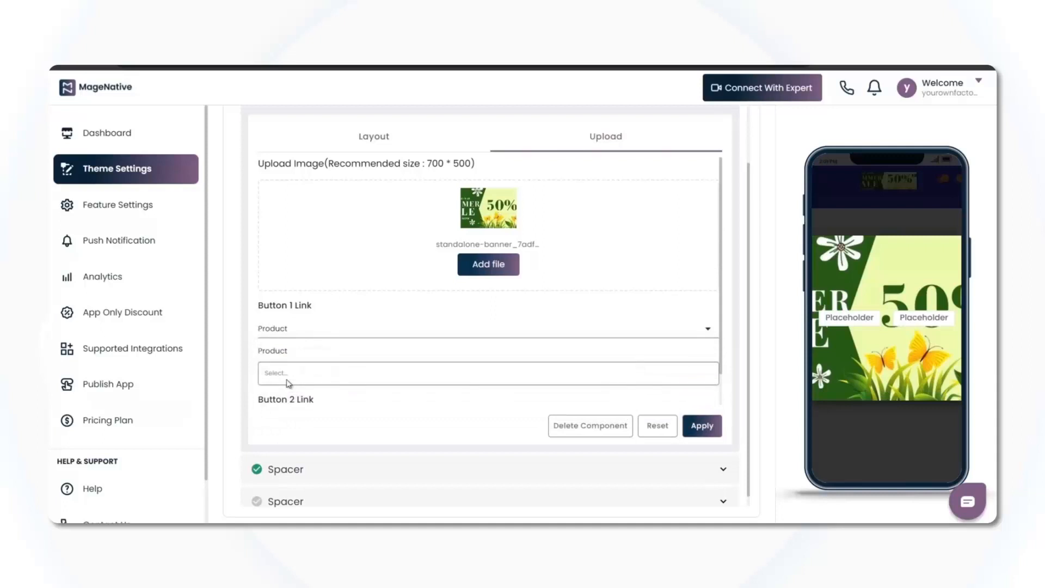
left_click(286, 375)
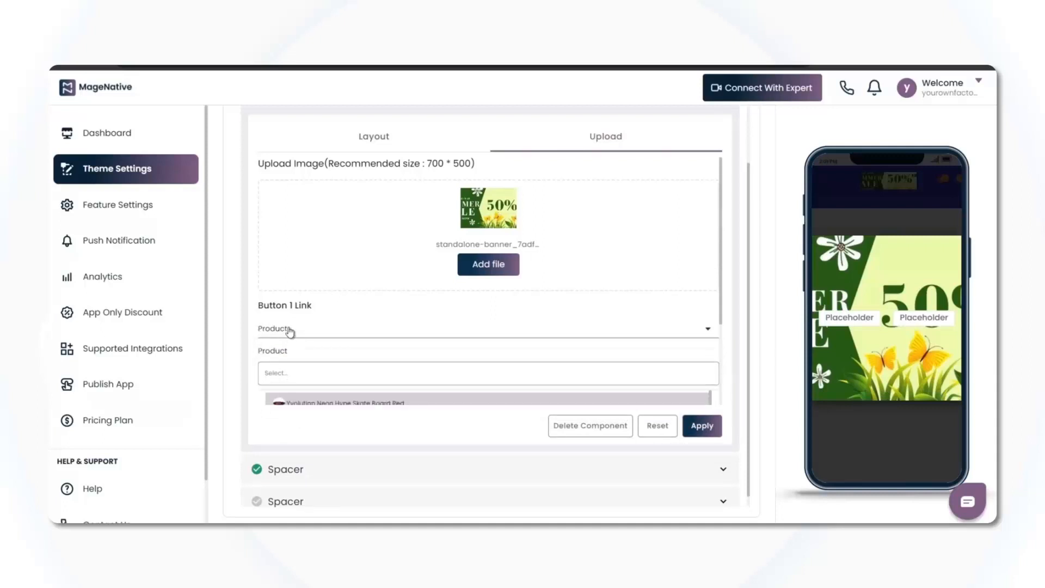
scroll(290, 338, "down", 1)
scroll(292, 350, "down", 1)
left_click(298, 302)
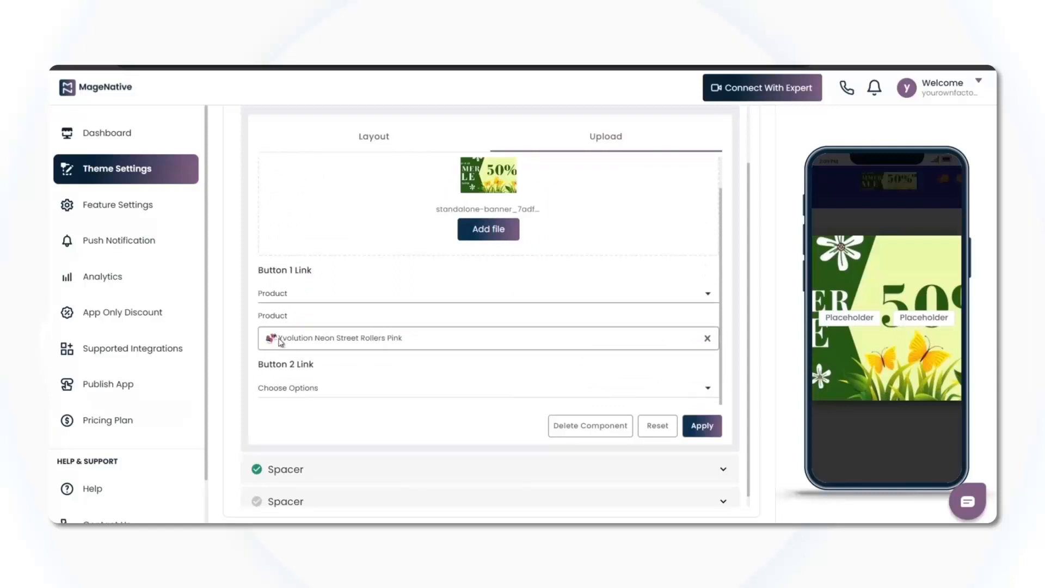
Link the Standalone Banner's Button 2 to the product Yvolution Neon Flash Scooter Green
scroll(281, 341, "down", 1)
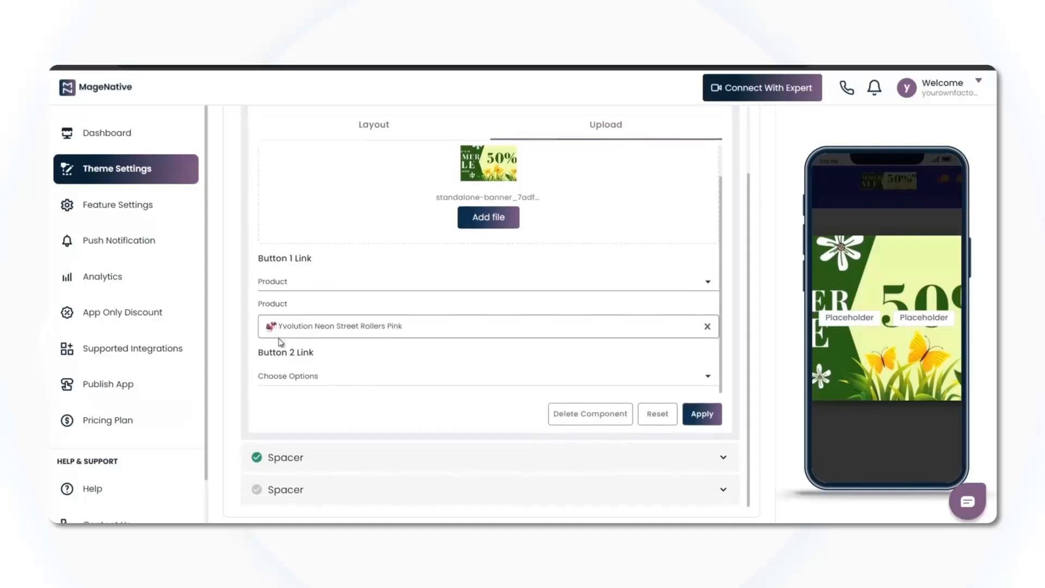
left_click(279, 376)
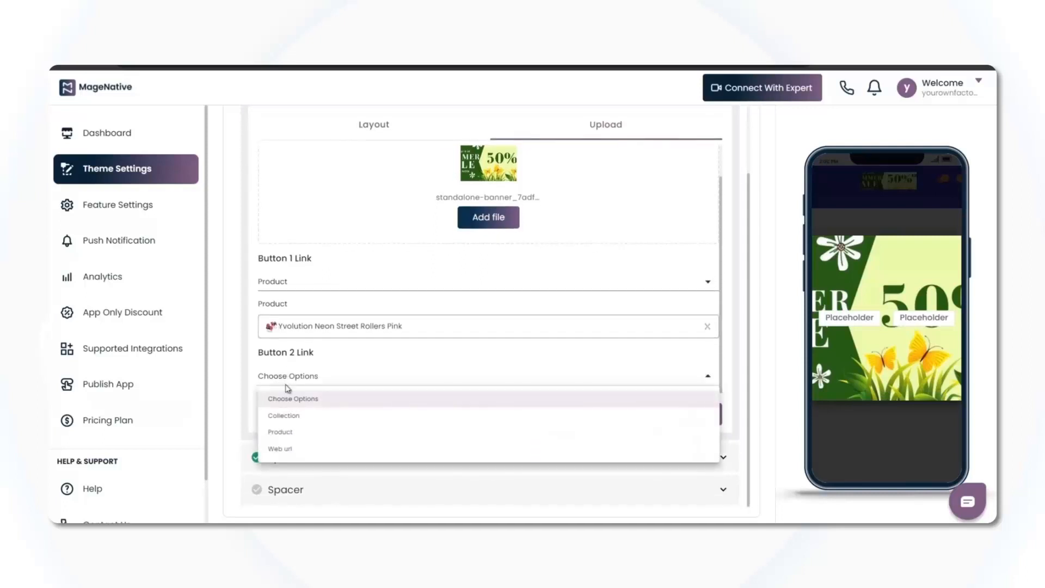
left_click(292, 432)
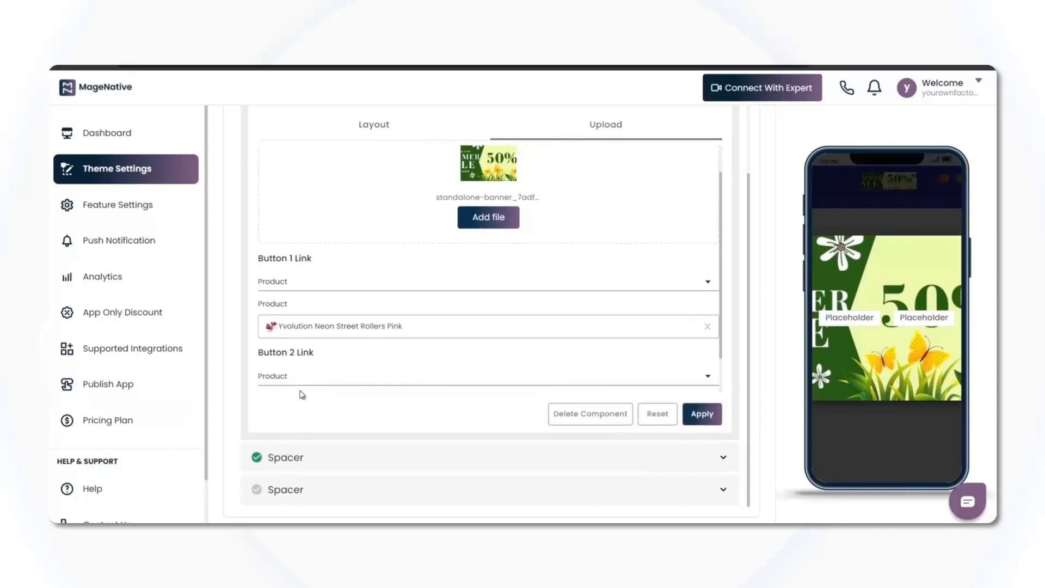
scroll(303, 333, "down", 2)
left_click(296, 373)
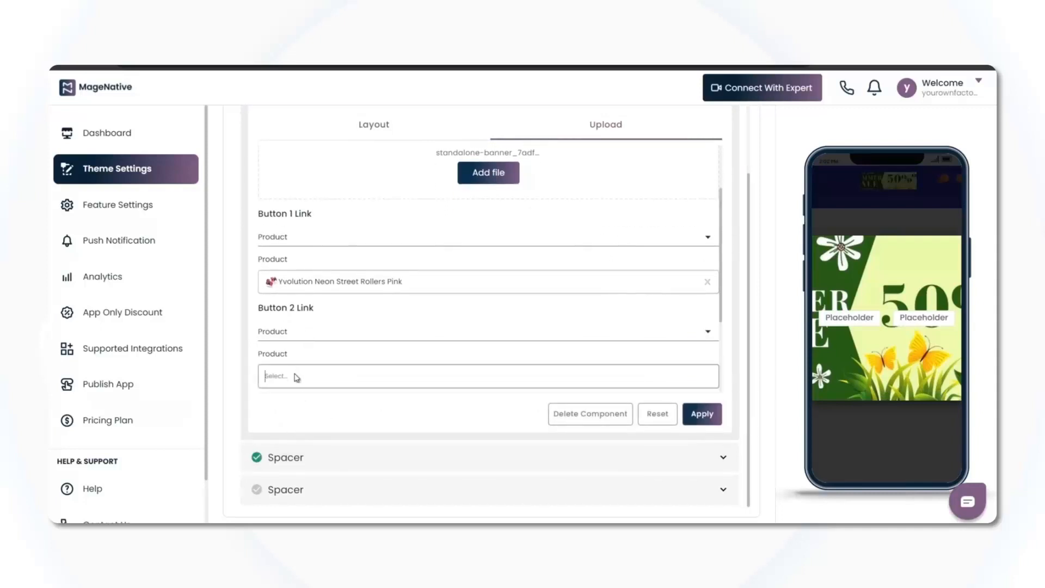
scroll(308, 343, "down", 5)
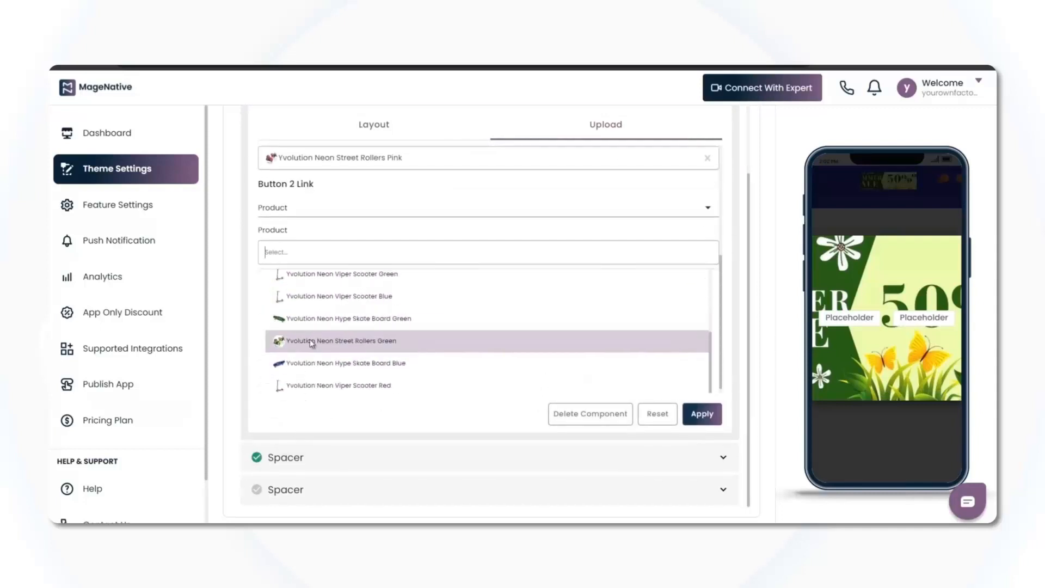
scroll(310, 344, "up", 2)
left_click(326, 313)
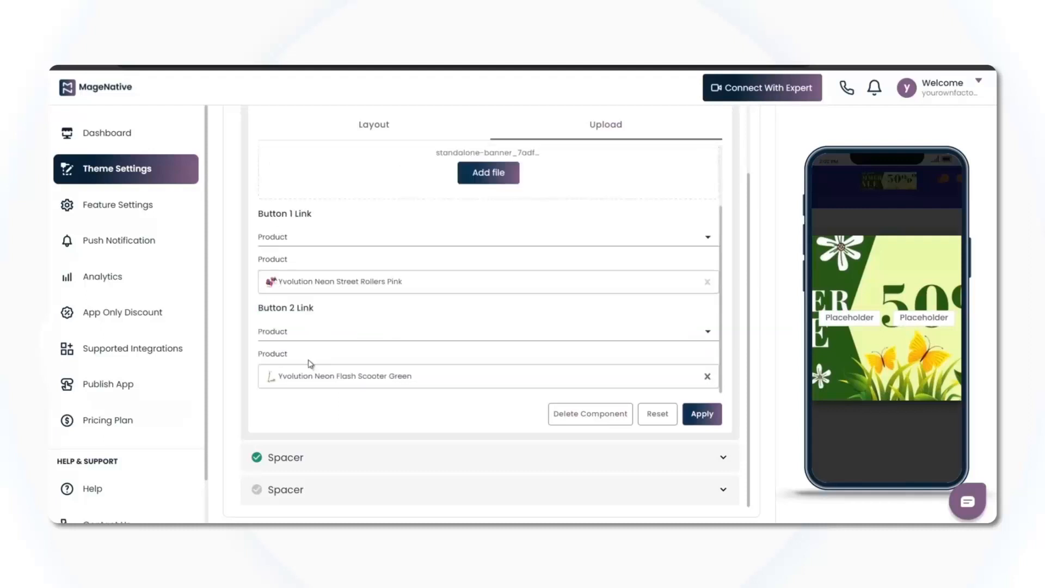
Try to apply the Standalone Banner's changes, and review its uploaded image and both button links
left_click(702, 415)
left_click(701, 416)
scroll(431, 378, "up", 3)
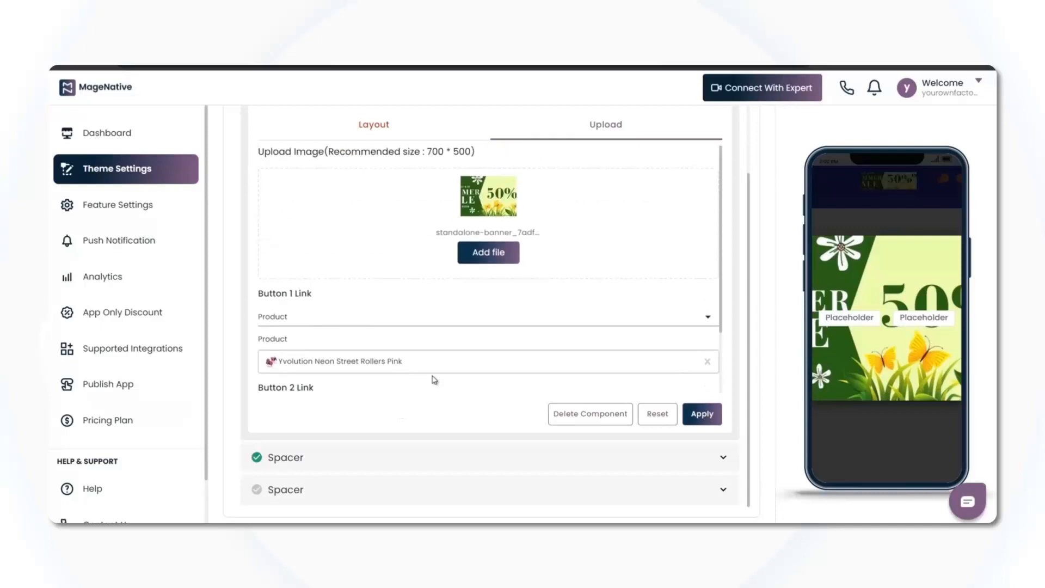
scroll(433, 379, "up", 2)
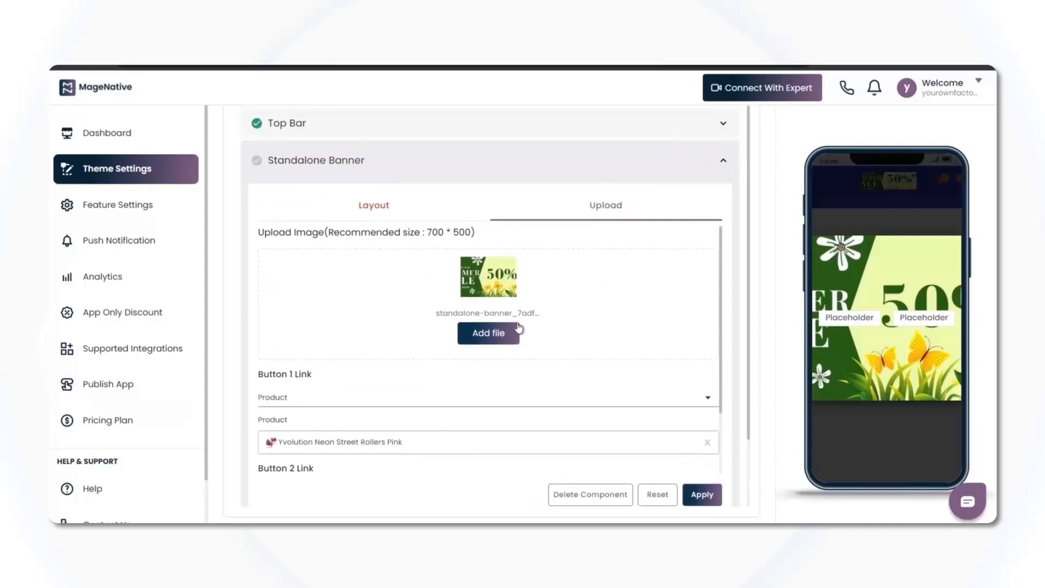
scroll(345, 315, "down", 6)
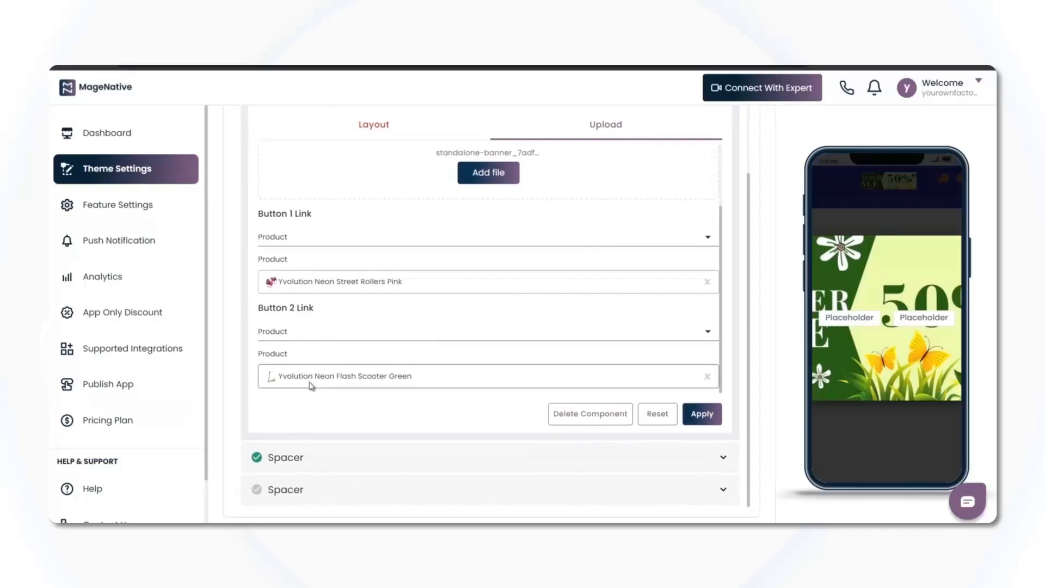
Open the Button Title Changer in the Standalone Banner's layout settings for editing the first button's text
left_click(374, 124)
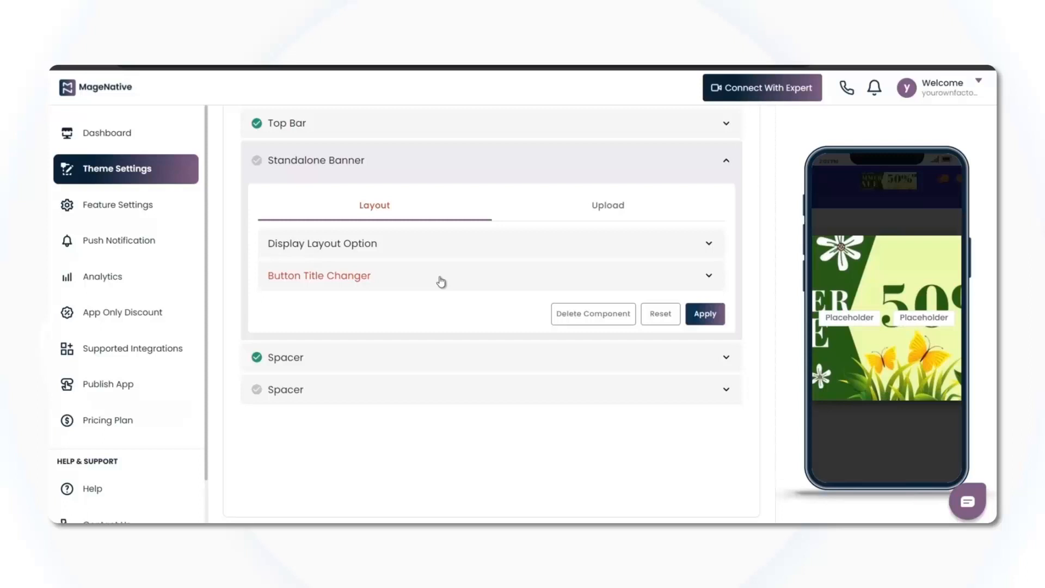
left_click(388, 284)
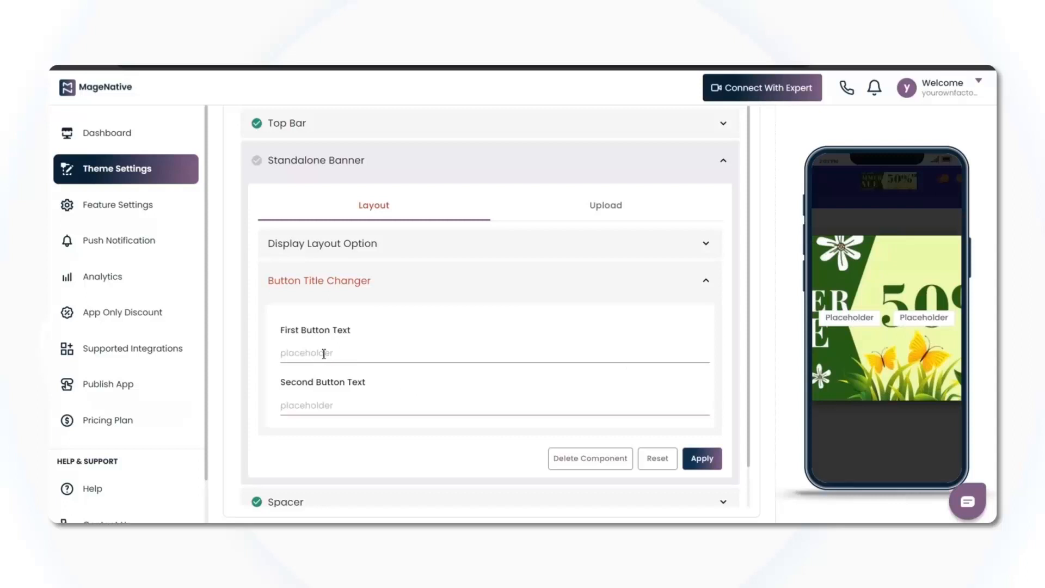
left_click_drag(285, 330, 356, 330)
left_click(286, 382)
left_click_drag(286, 382, 368, 382)
left_click(337, 357)
type("produc")
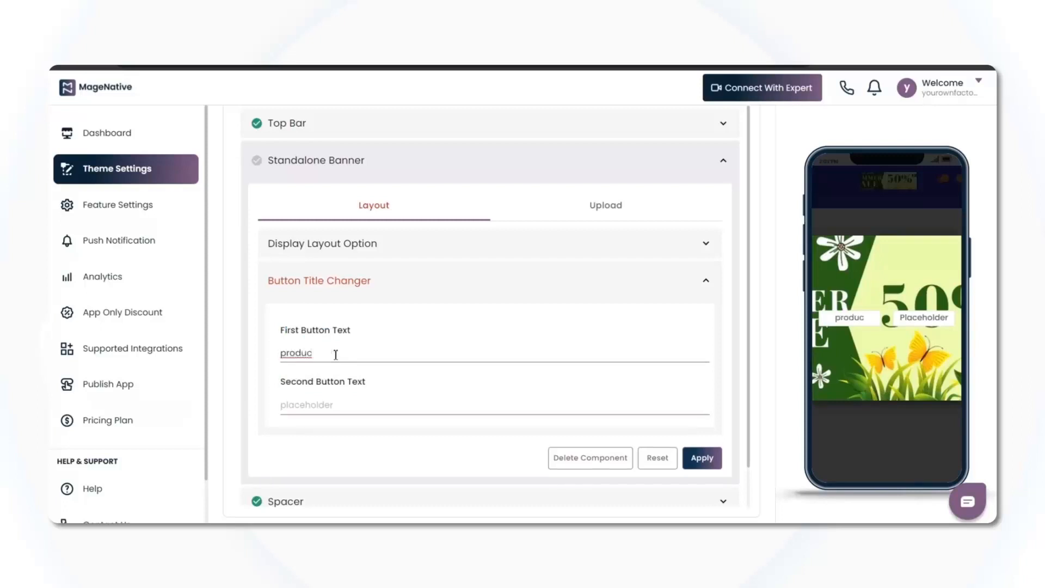
key("BackSpace")
key("BackSpace")
key("BackSpace")
key("BackSpace")
key("BackSpace")
key("BackSpace")
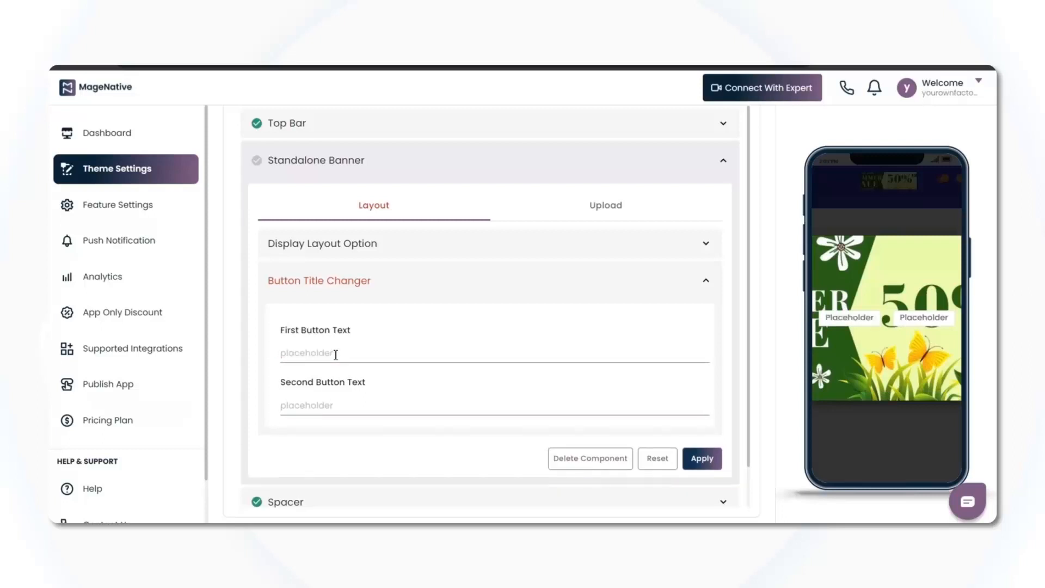
Set the Standalone Banner's first button text to "Explore More" and the second to "Check More", and apply the changes
type("Explore More")
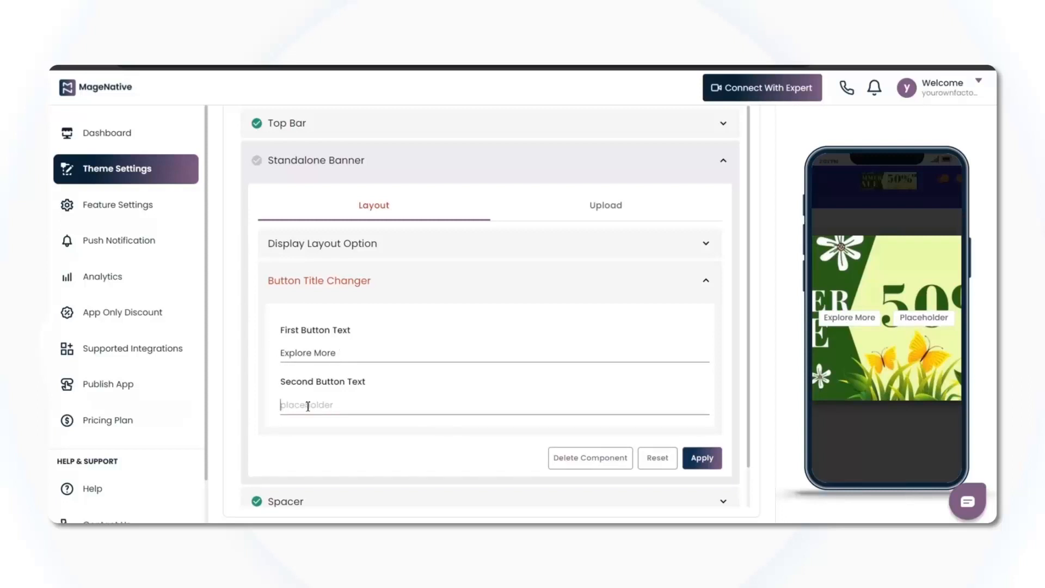
type("Chec")
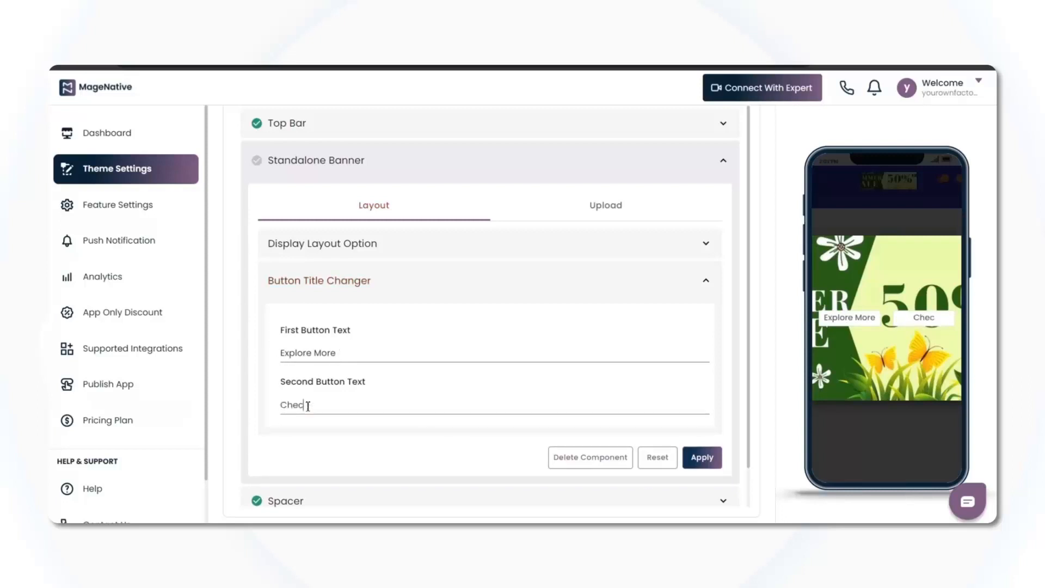
type("k More")
left_click(704, 459)
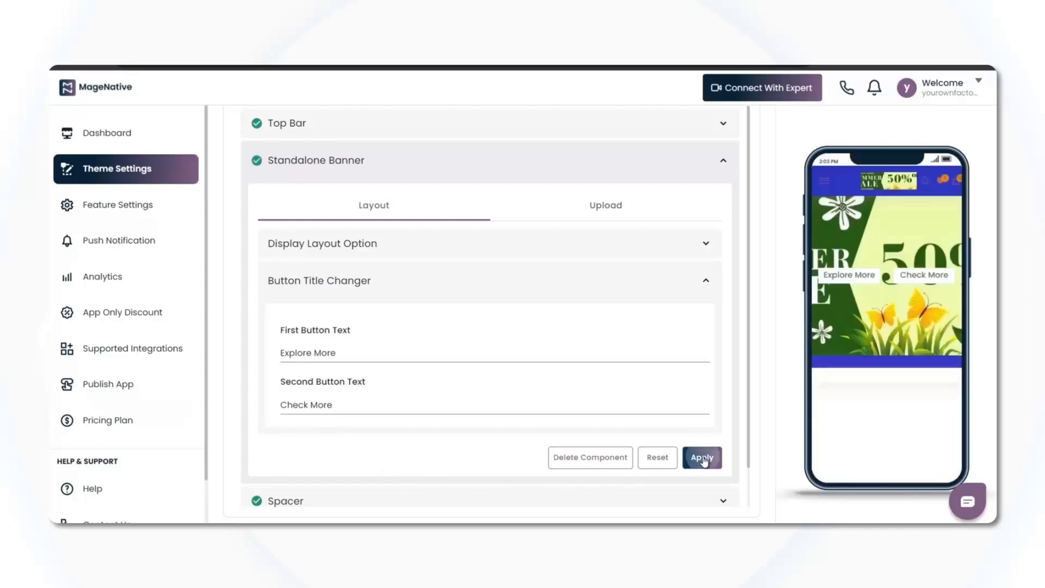
Set the height of the first Spacer, directly below the Standalone Banner, to 8
scroll(613, 396, "up", 1)
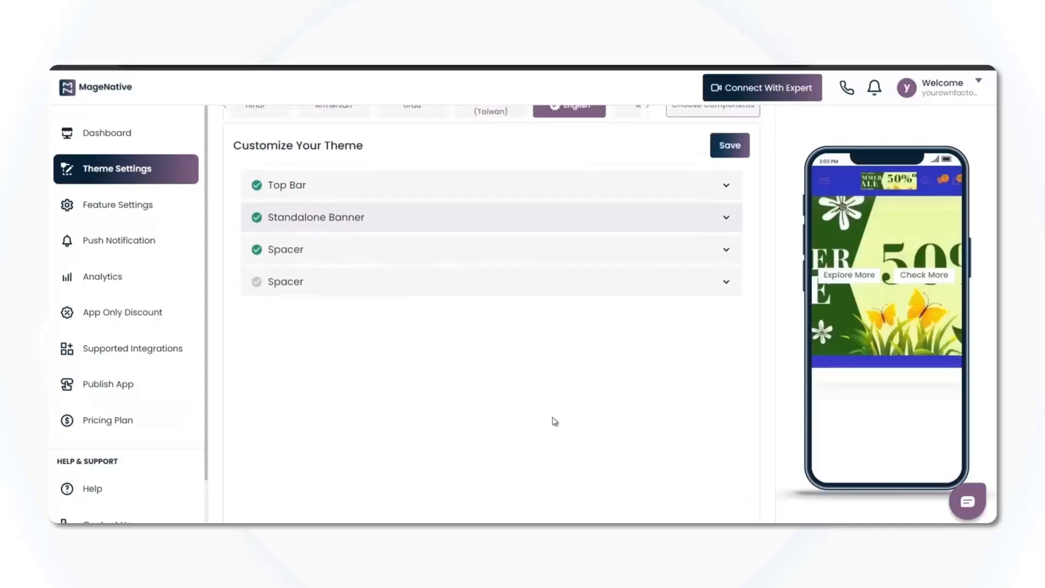
scroll(550, 435, "up", 1)
scroll(533, 420, "up", 1)
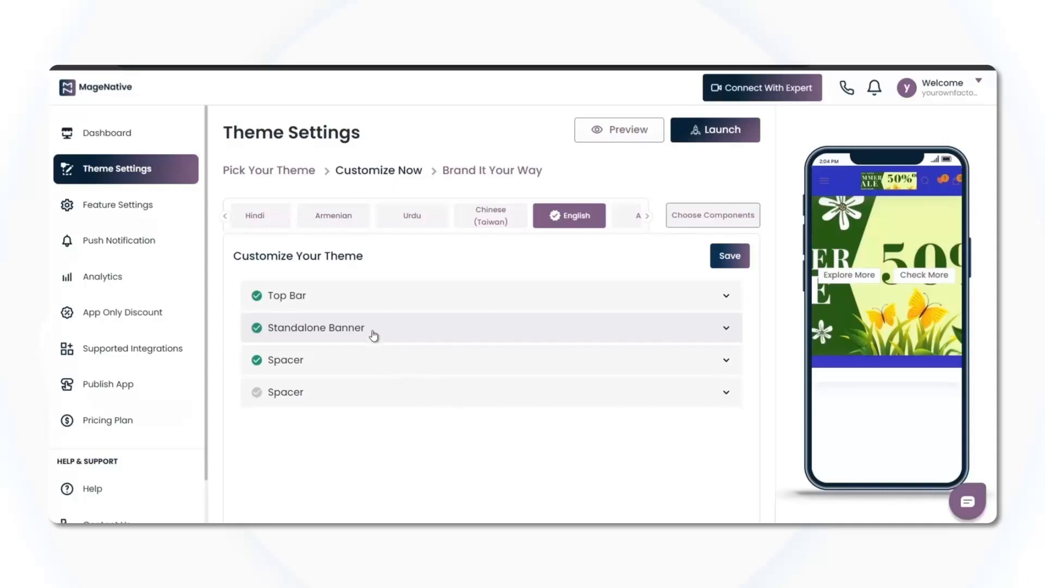
mouse_move(858, 362)
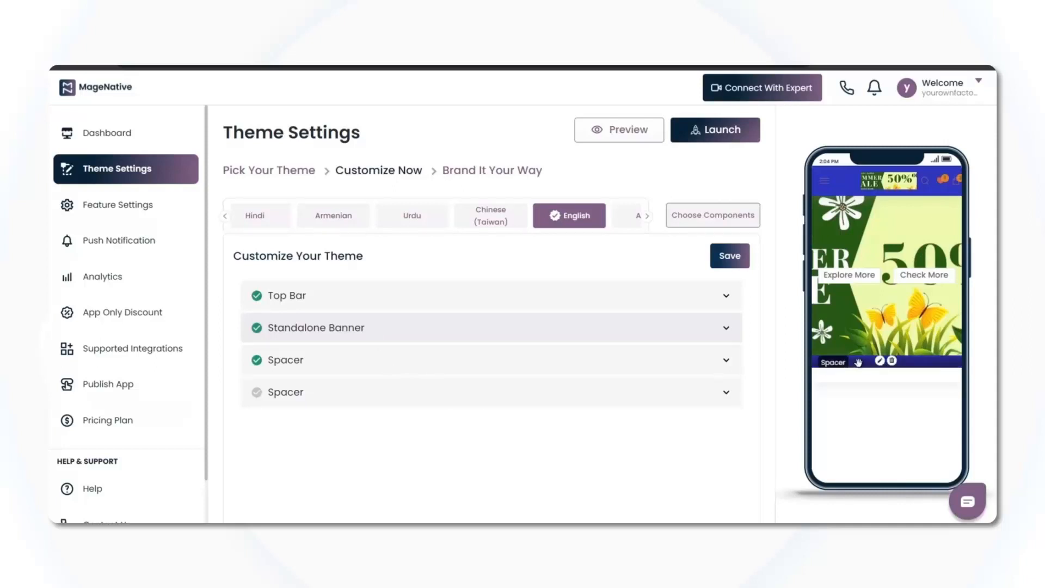
left_click(879, 361)
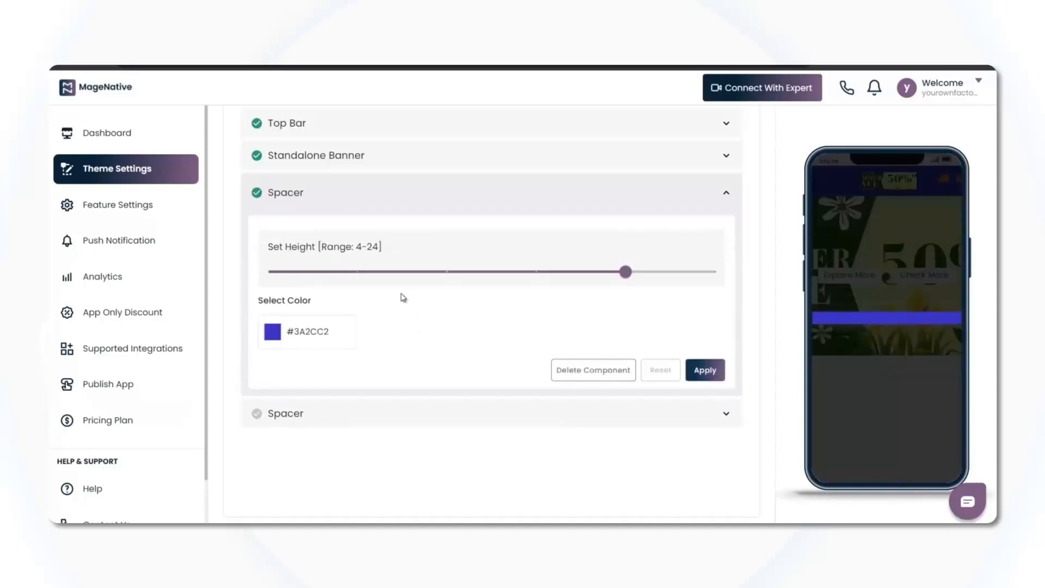
mouse_move(627, 276)
left_mouse_down()
mouse_move(366, 276)
mouse_move(620, 282)
left_mouse_up()
left_click_drag(550, 280, 354, 275)
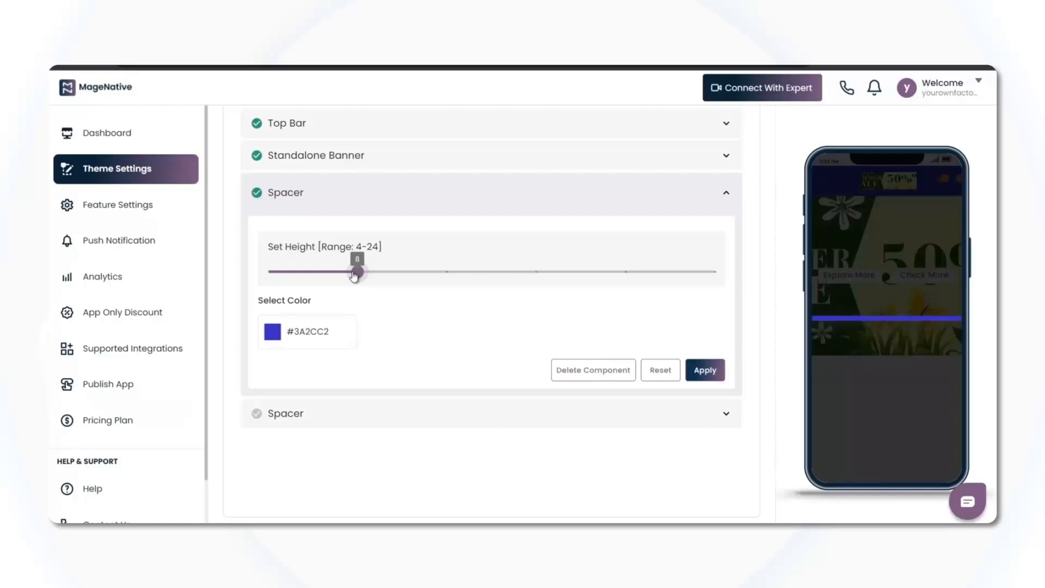
Change the first Spacer's color to dark blue #2B2293 and apply the Spacer's changes
left_click(272, 334)
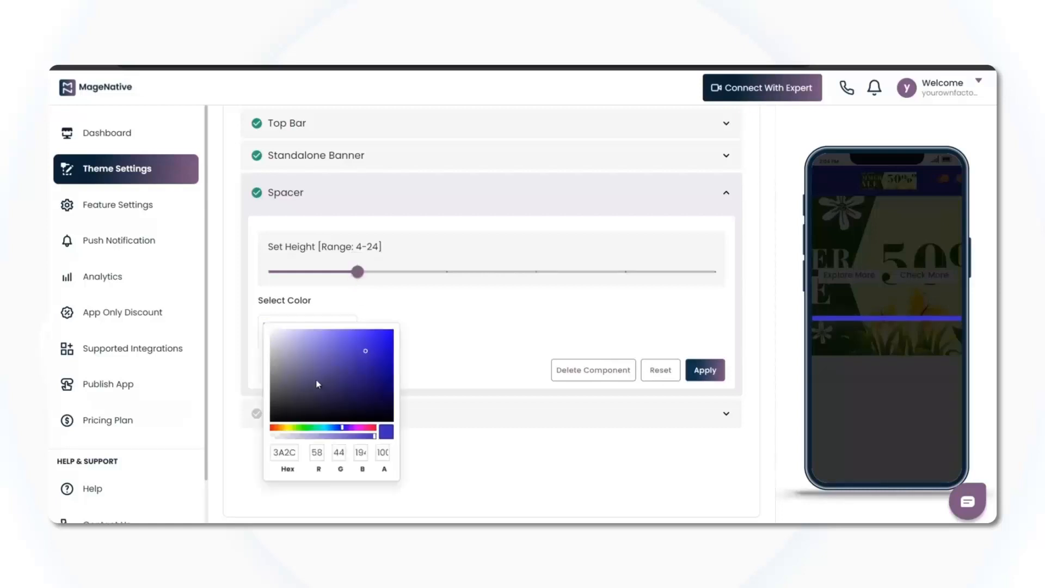
mouse_move(319, 384)
left_mouse_down()
mouse_move(343, 357)
mouse_move(357, 369)
mouse_move(347, 384)
mouse_move(316, 367)
mouse_move(340, 350)
mouse_move(366, 372)
left_mouse_up()
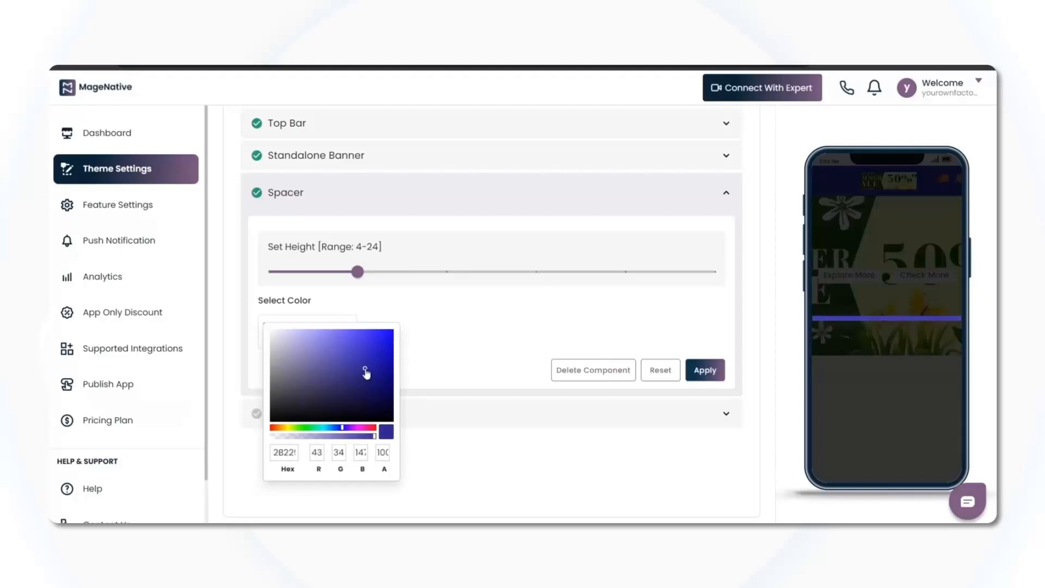
left_click(482, 408)
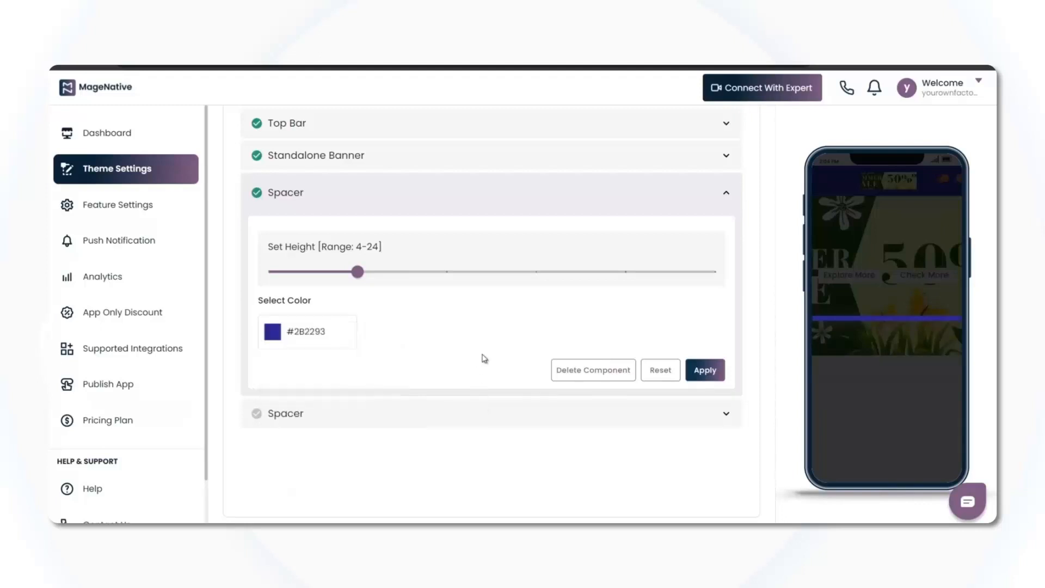
left_click(689, 374)
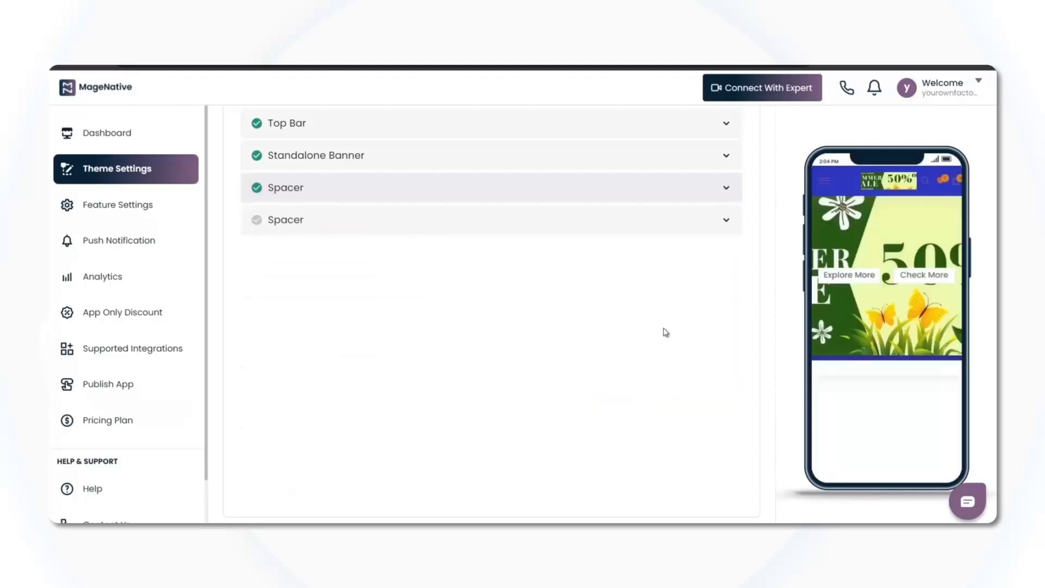
Reduce the height of the second, still unconfigured Spacer to 8
scroll(664, 332, "up", 3)
mouse_move(846, 364)
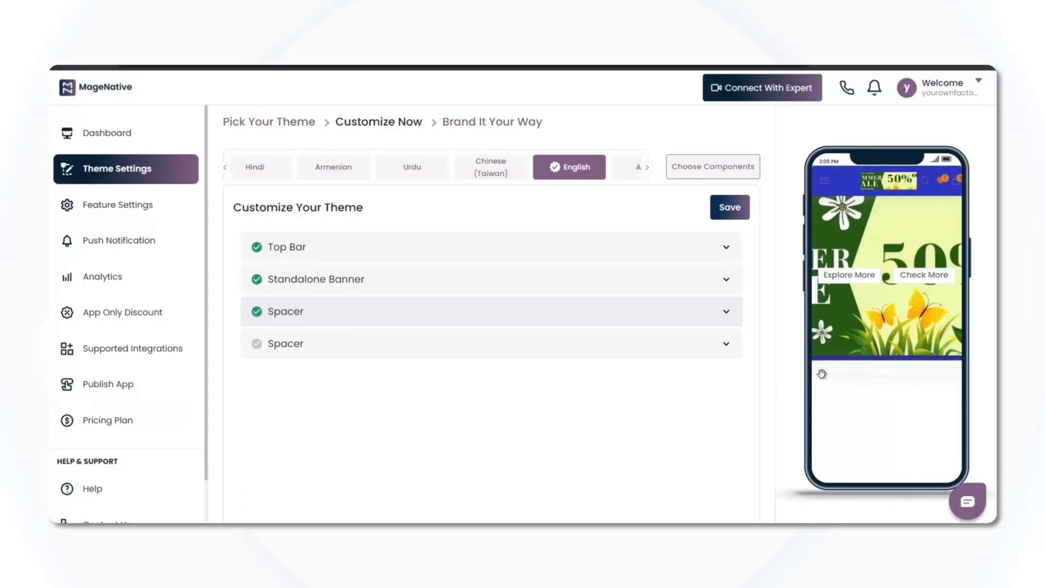
left_click(879, 370)
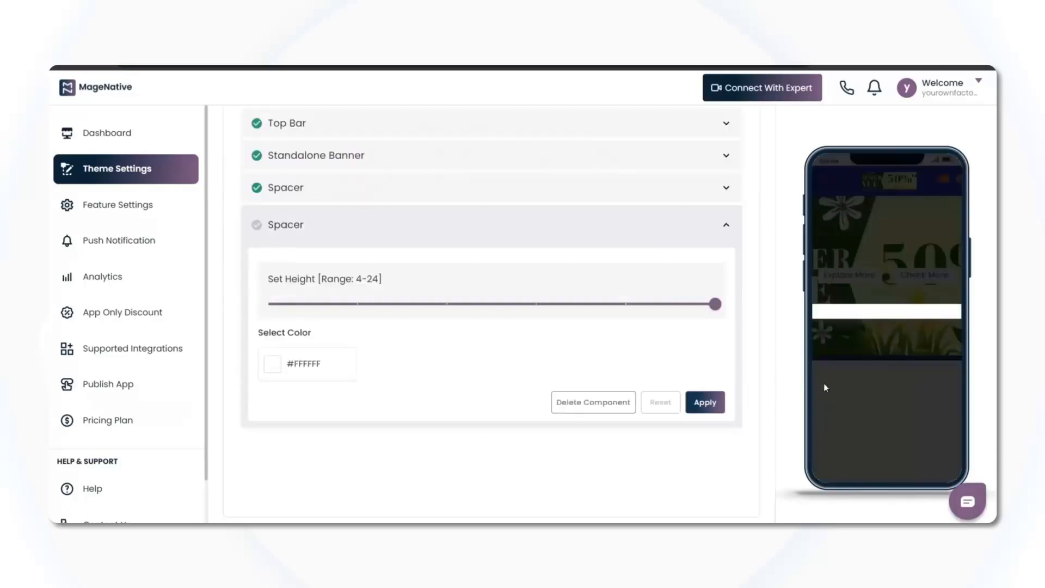
left_click_drag(715, 303, 396, 318)
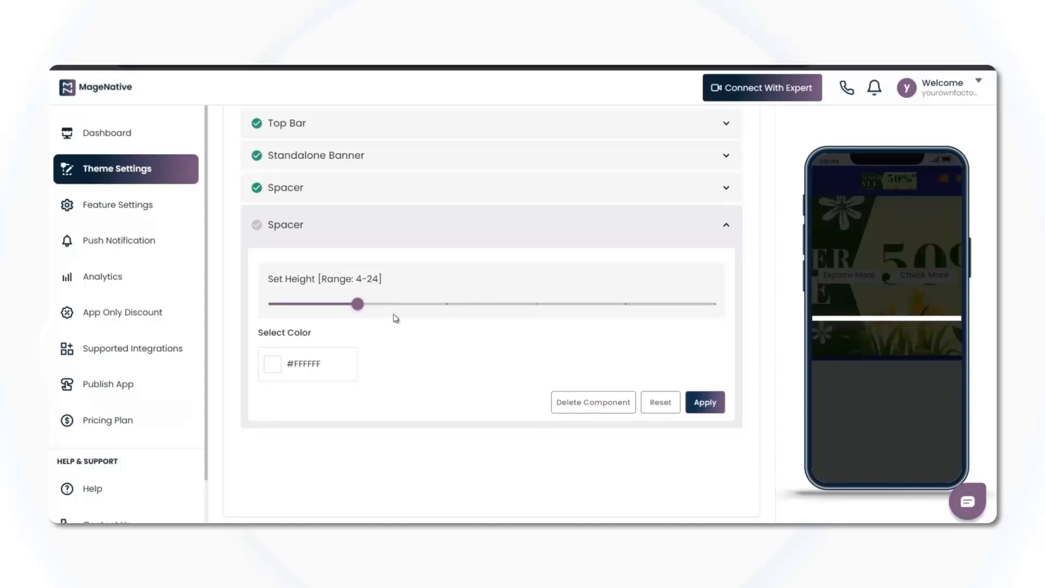
Change the second Spacer's color to muted red #b06e6e and apply the Spacer's changes
left_click(274, 365)
left_click(351, 385)
mouse_move(351, 385)
left_mouse_down()
mouse_move(373, 376)
mouse_move(347, 399)
mouse_move(357, 407)
mouse_move(360, 393)
left_mouse_up()
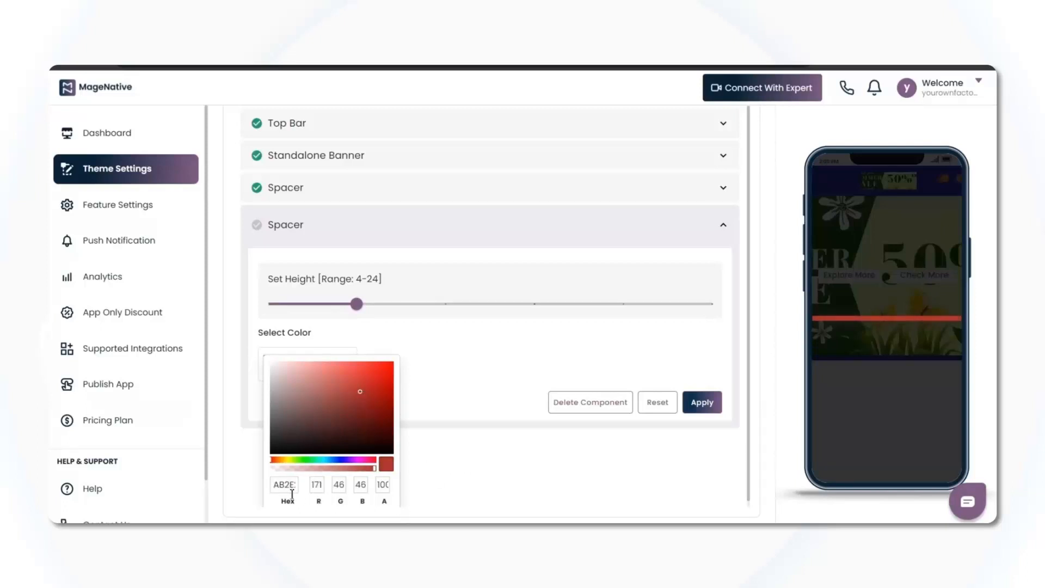
left_click(333, 408)
mouse_move(333, 409)
left_mouse_down()
mouse_move(368, 392)
mouse_move(363, 383)
mouse_move(363, 408)
mouse_move(357, 396)
mouse_move(316, 389)
left_mouse_up()
left_click(446, 418)
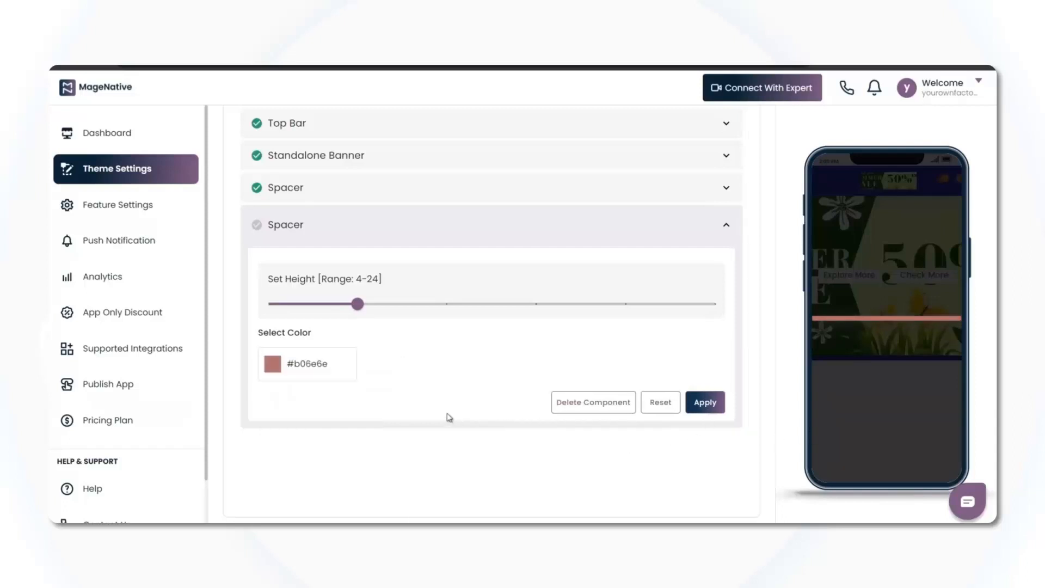
left_click(705, 404)
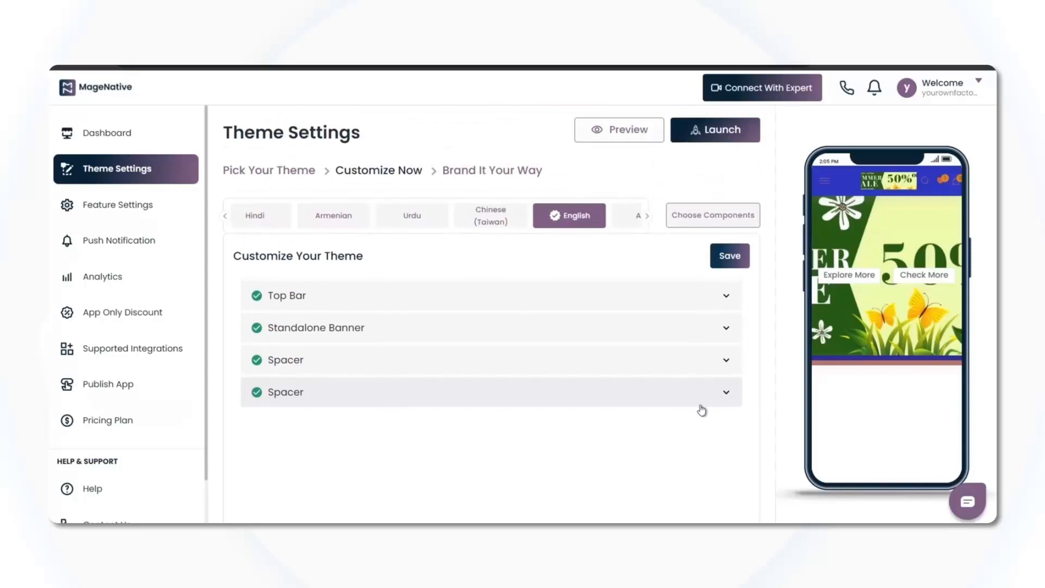
Save the customized theme and open the App Setting section of the Brand It Your Way stage
left_click(730, 255)
left_click(490, 172)
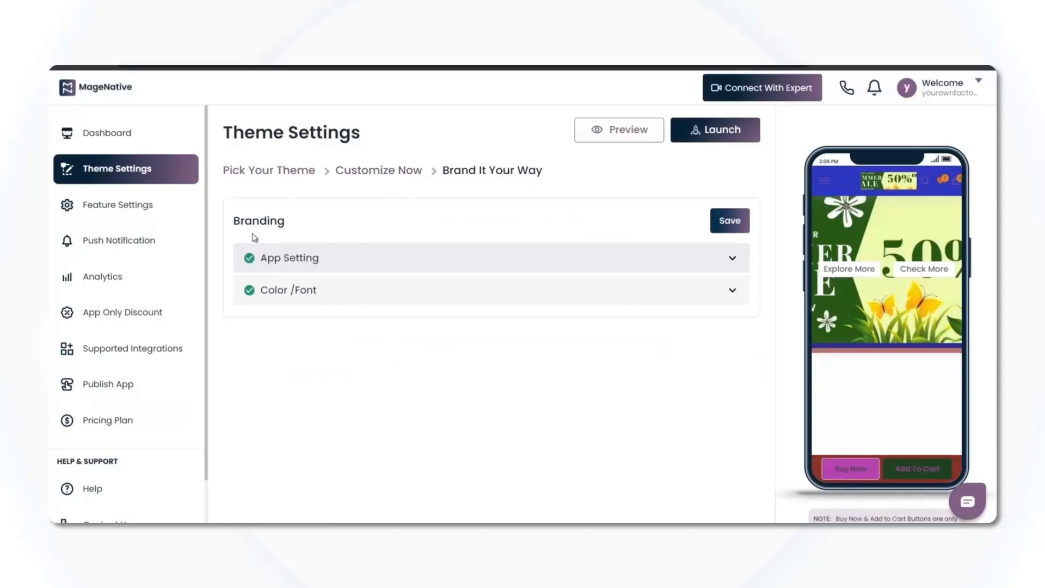
left_click(368, 267)
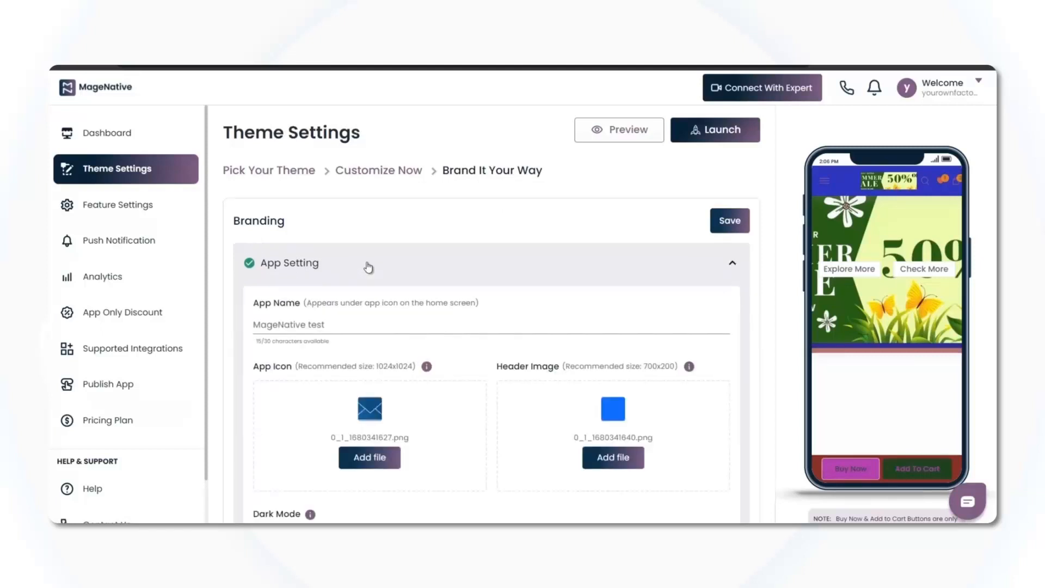
scroll(326, 229, "down", 2)
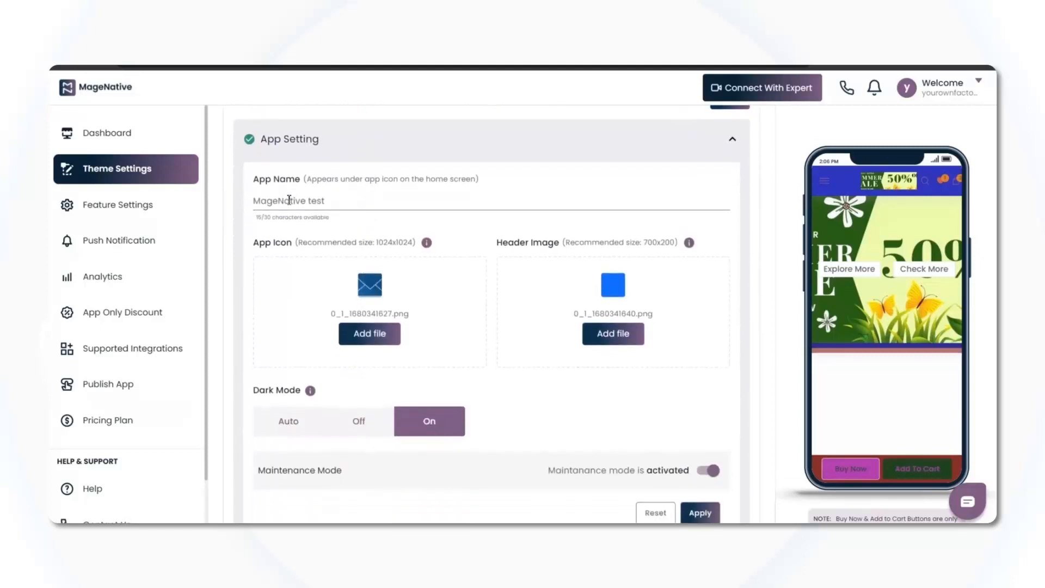
left_click(289, 200)
scroll(328, 202, "down", 1)
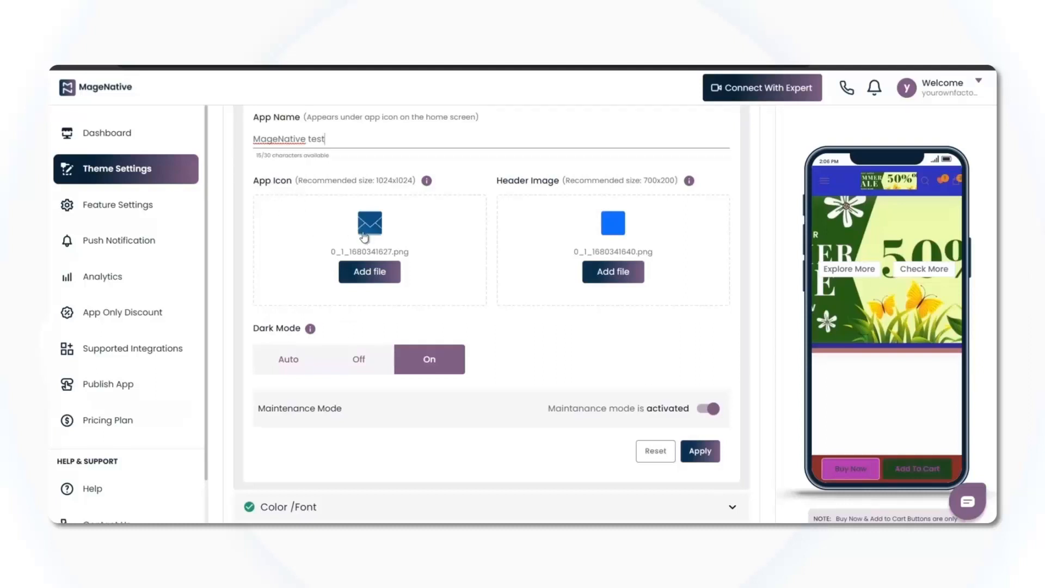
left_click(381, 276)
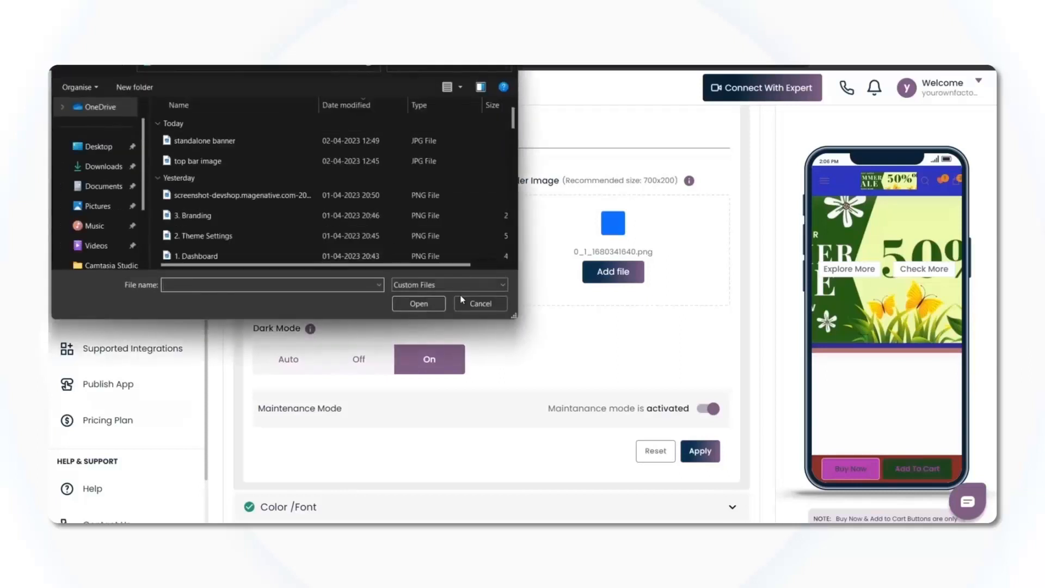
left_click(464, 301)
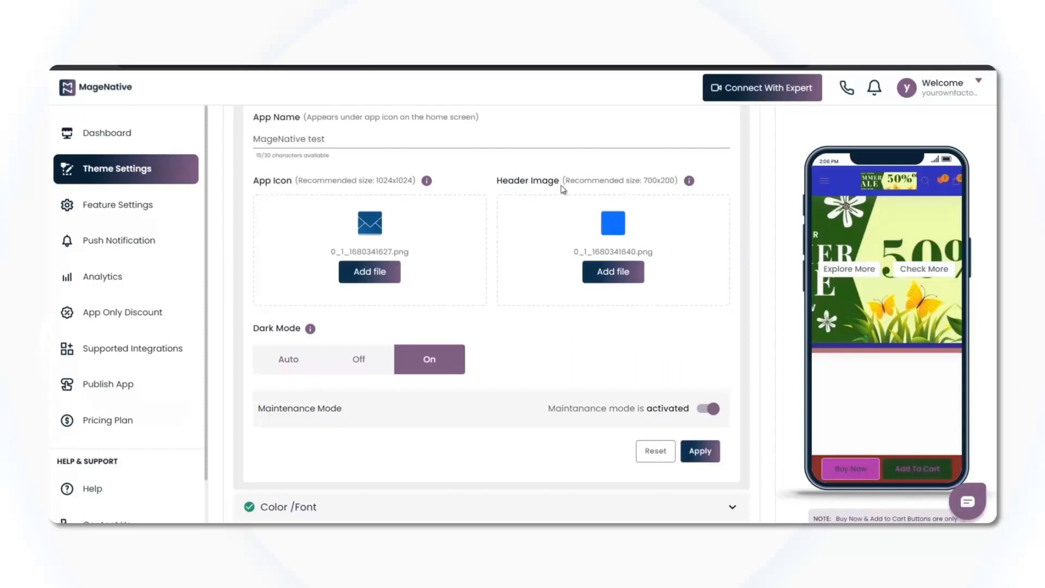
Upload the "top bar image" JPG file as the Header Image, cropped to 700x200
left_click(612, 282)
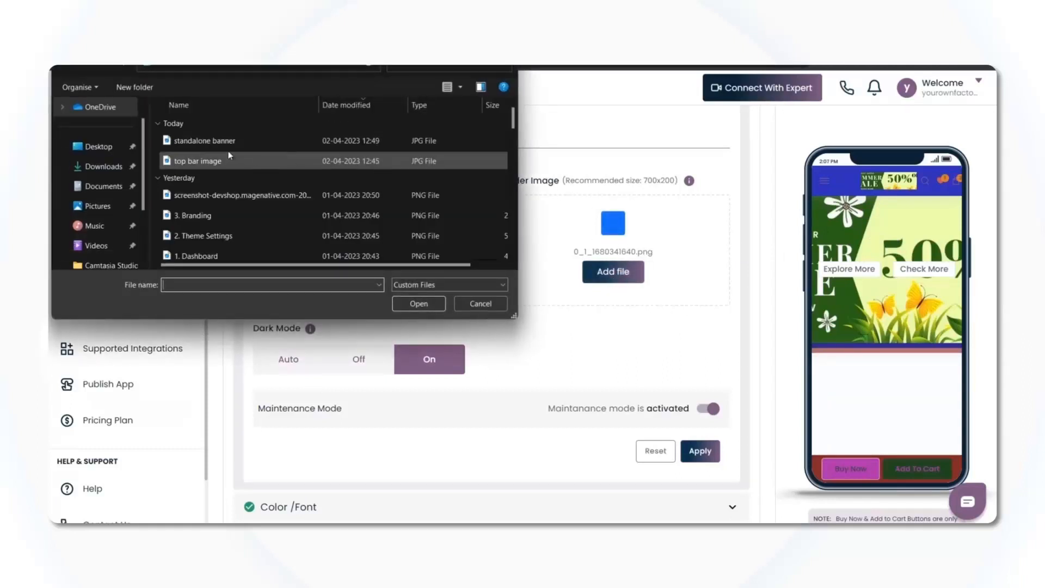
left_click(229, 159)
left_click(402, 304)
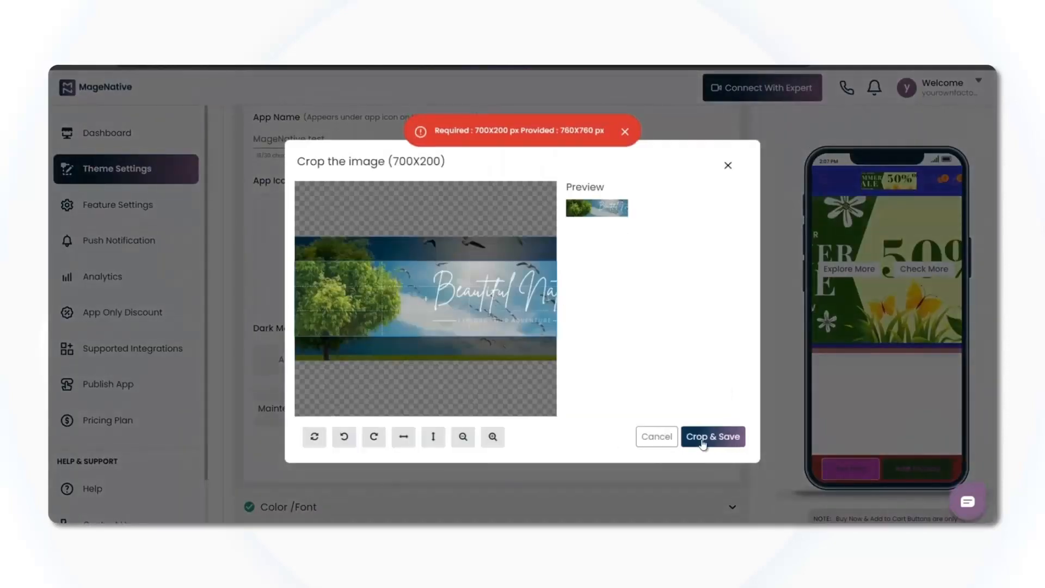
left_click(707, 437)
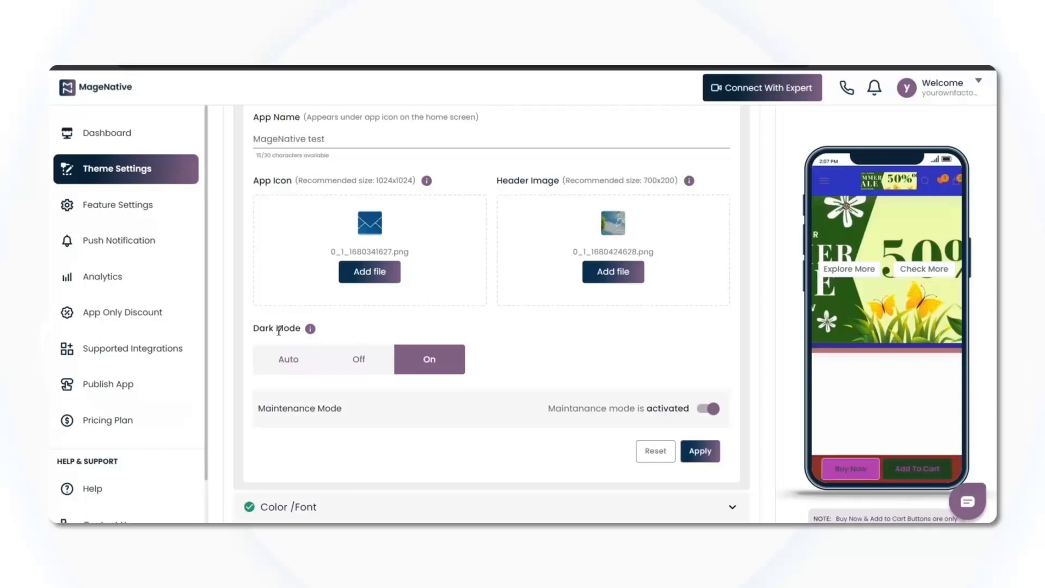
Try the app's Dark Mode options Off and On, and set it to Auto
mouse_move(310, 330)
left_click(360, 364)
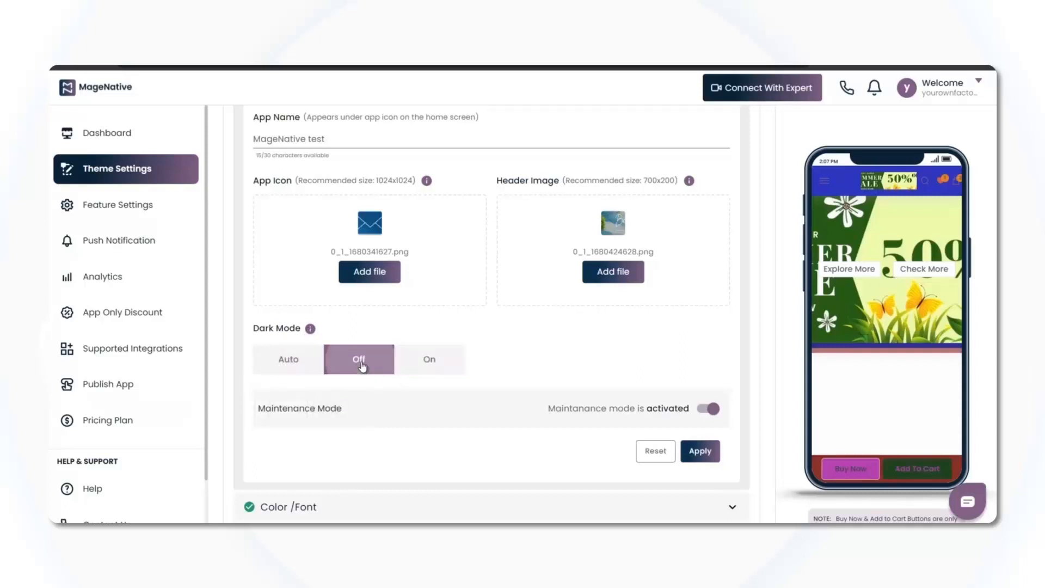
left_click(437, 365)
left_click(281, 359)
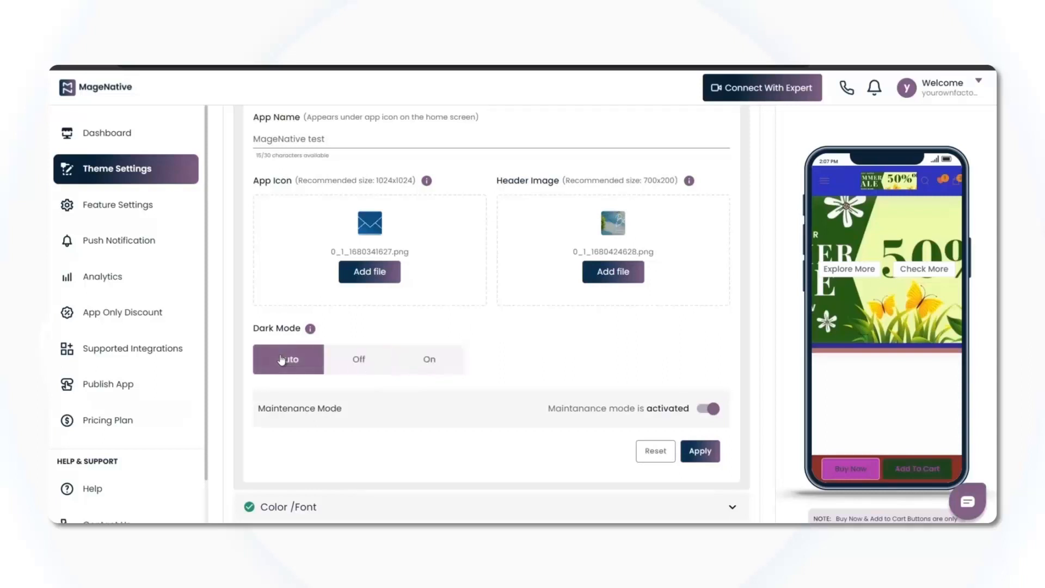
Switch Maintenance Mode off and back on in the app settings
scroll(296, 389, "down", 1)
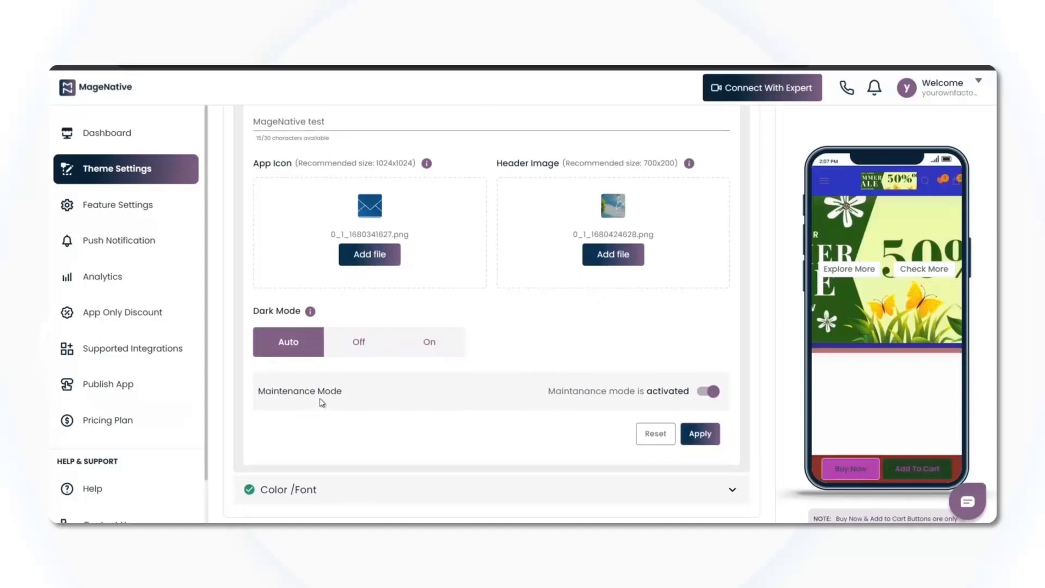
left_click(713, 392)
left_click(708, 393)
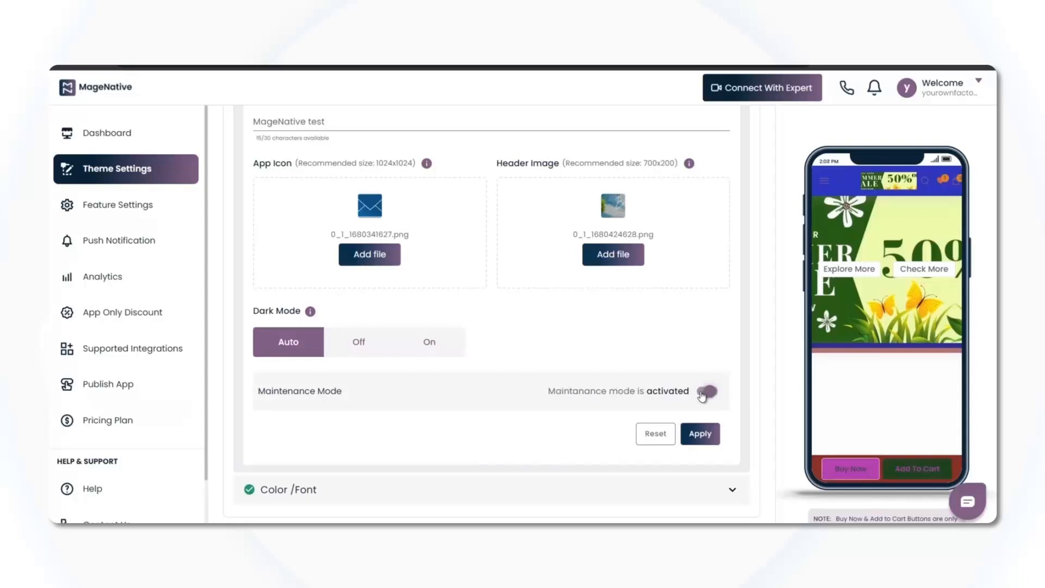
Apply the app settings and open the Color/Font section of Branding
left_click(698, 434)
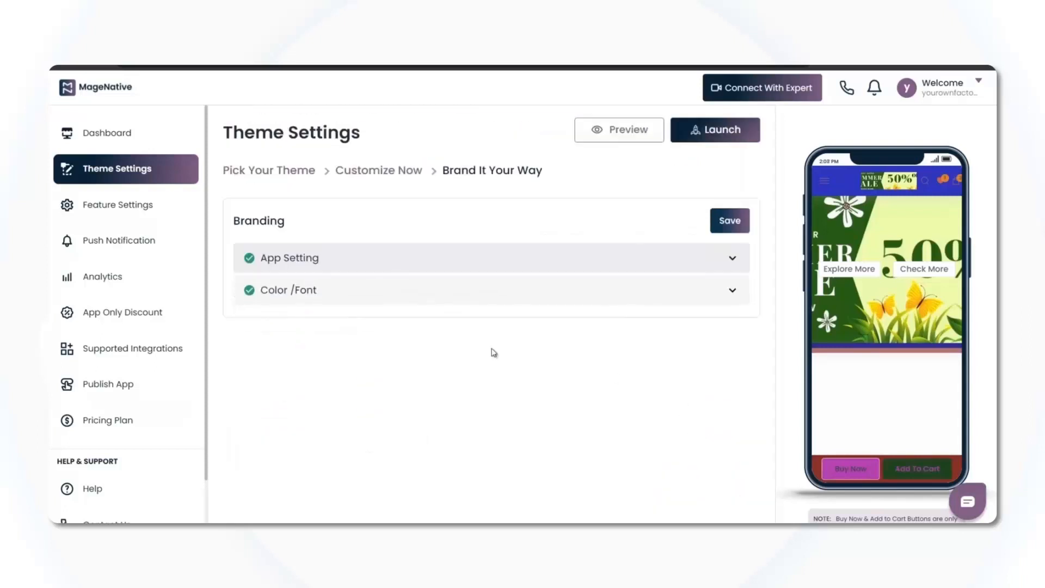
left_click(406, 299)
scroll(403, 299, "down", 4)
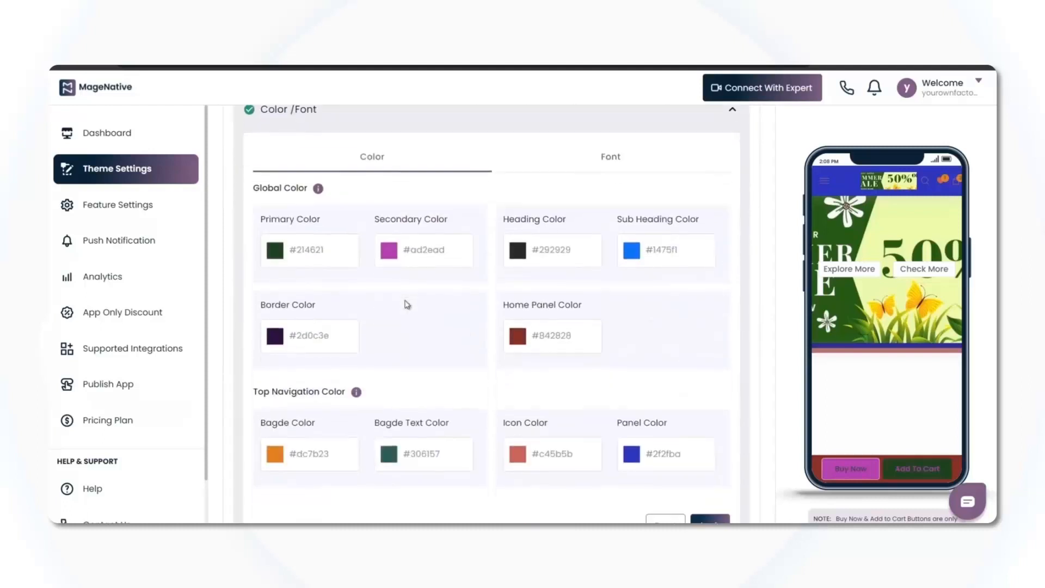
Look over the Global Color and Top Navigation Color options in the Color/Font section
scroll(307, 191, "up", 1)
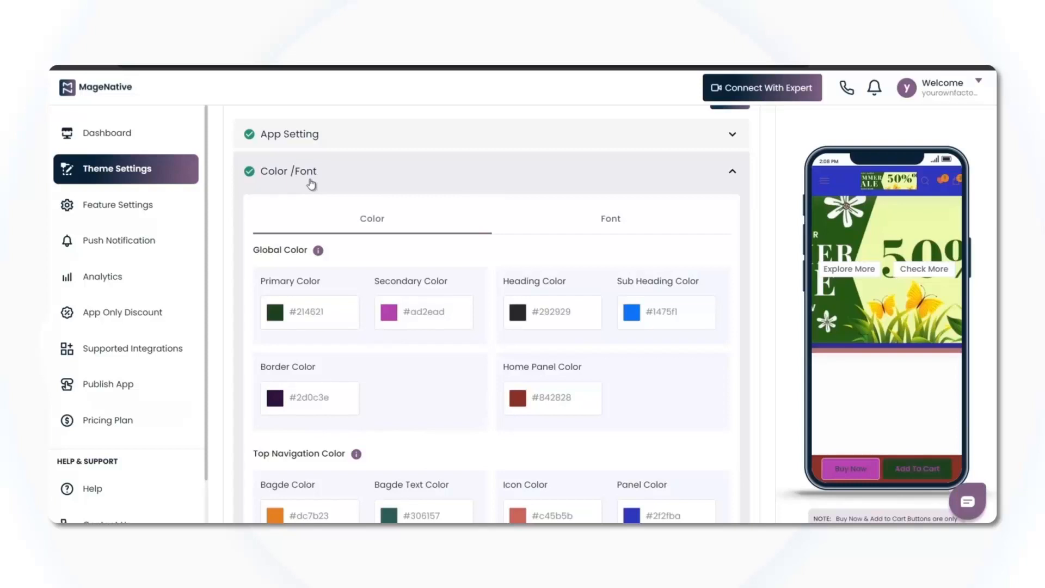
scroll(311, 184, "down", 1)
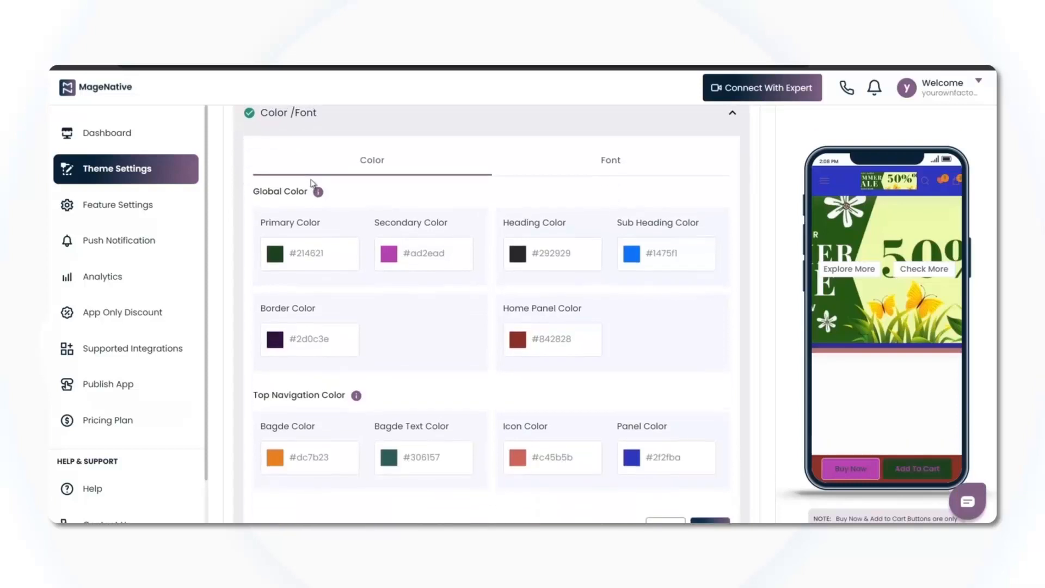
scroll(312, 183, "up", 1)
scroll(311, 182, "down", 1)
scroll(313, 183, "up", 1)
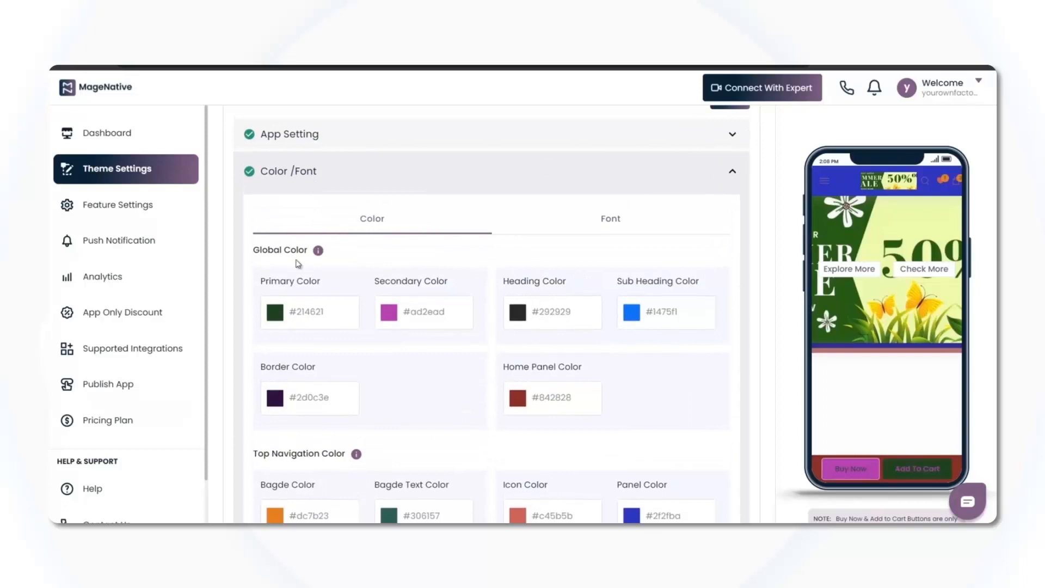
scroll(299, 264, "down", 1)
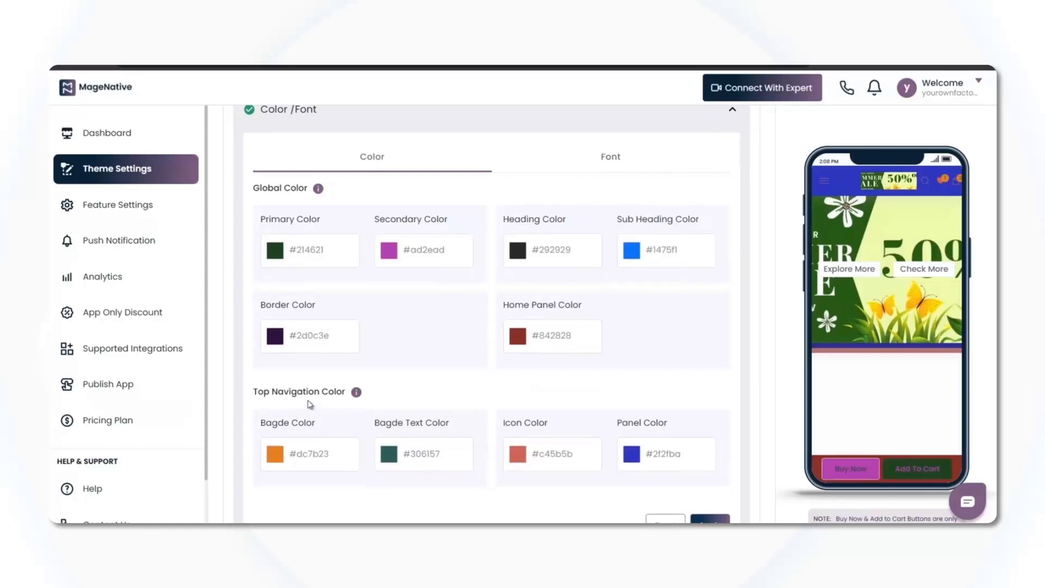
scroll(308, 403, "up", 2)
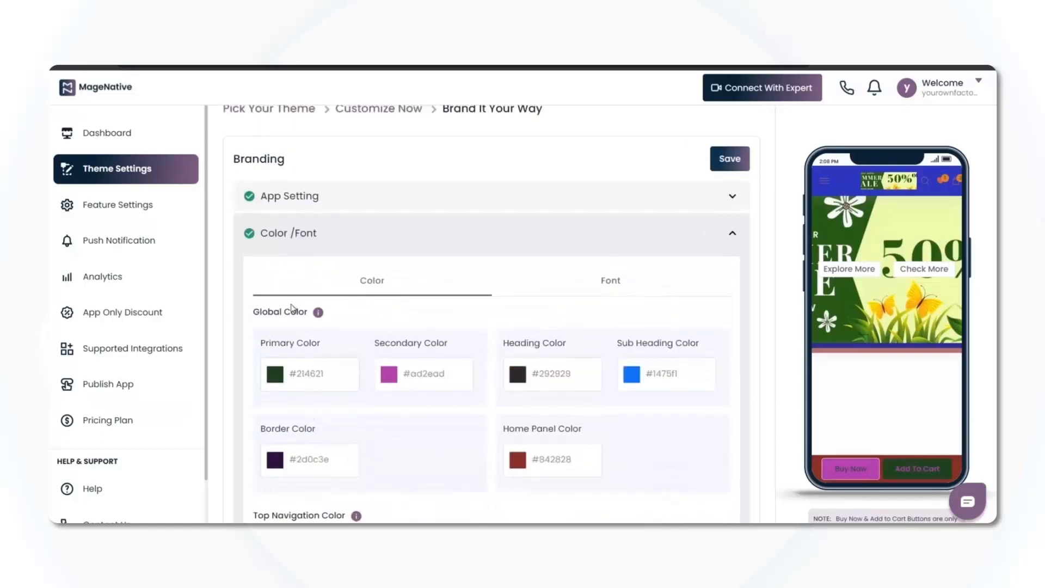
scroll(313, 296, "down", 1)
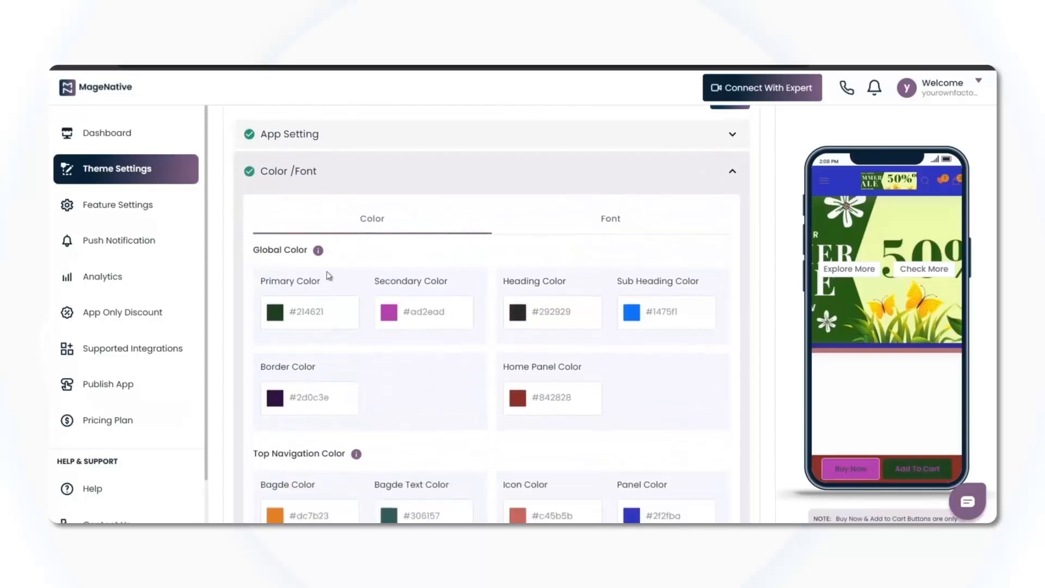
Set the global Primary Color to the green #346f34
mouse_move(318, 250)
left_click(280, 317)
left_click_drag(286, 322, 367, 338)
right_click(339, 333)
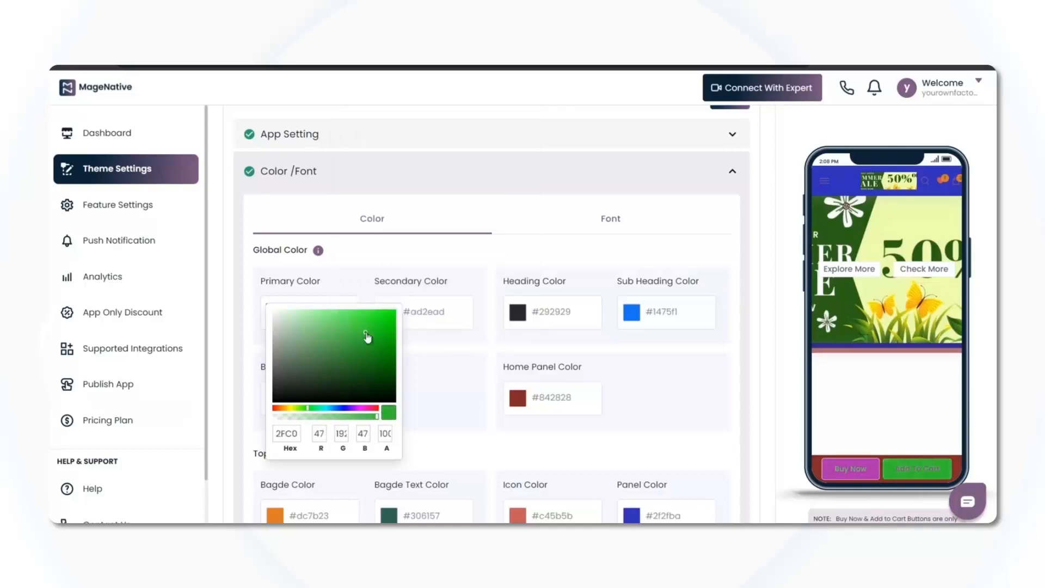
left_click(339, 366)
left_click(450, 366)
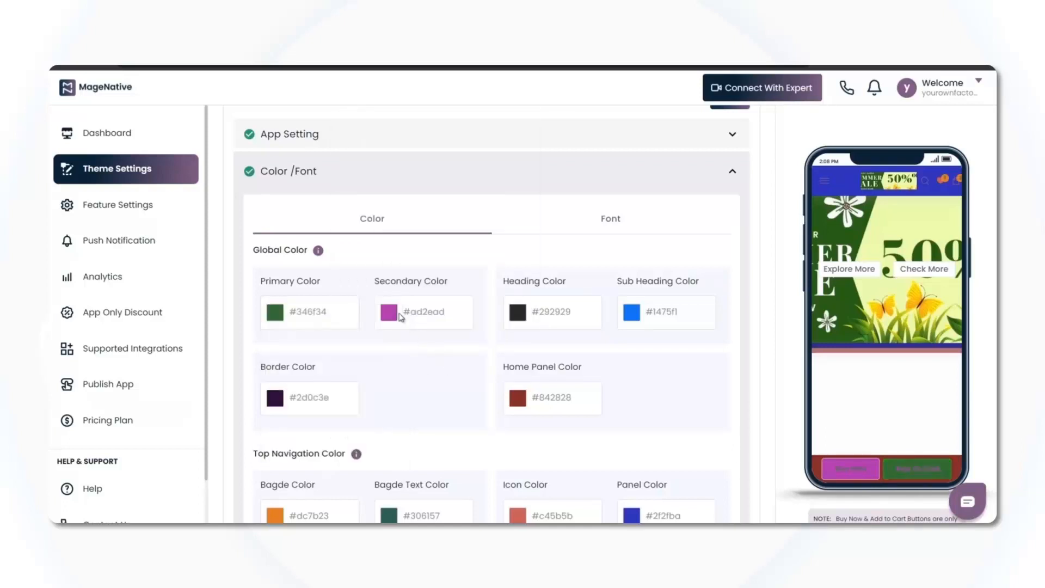
Change the global Secondary Color to the olive green #95af2e
left_click(388, 313)
mouse_move(477, 339)
left_mouse_down()
mouse_move(459, 355)
mouse_move(441, 345)
mouse_move(454, 325)
mouse_move(478, 338)
left_mouse_up()
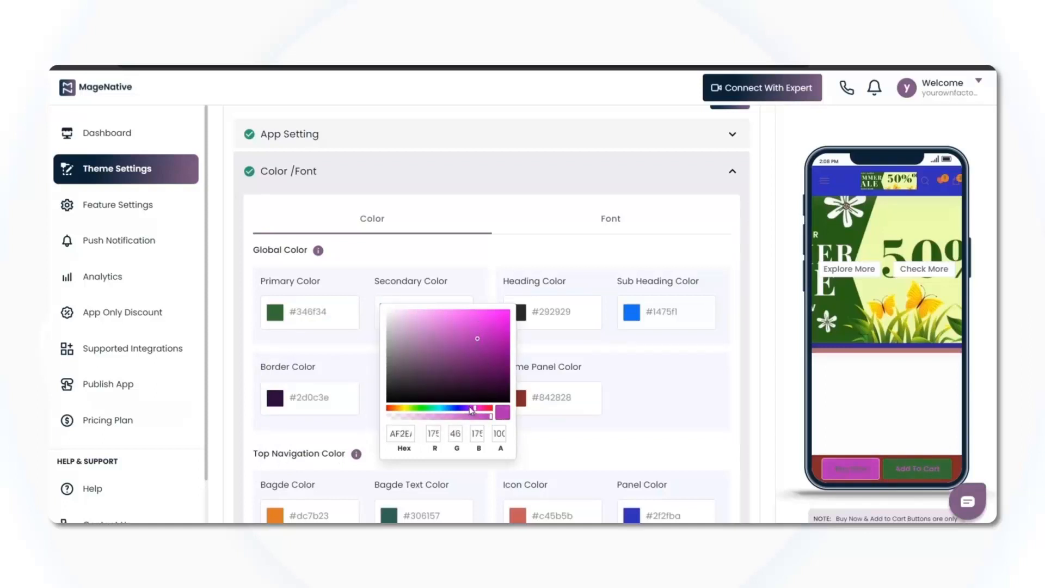
left_click_drag(474, 408, 411, 411)
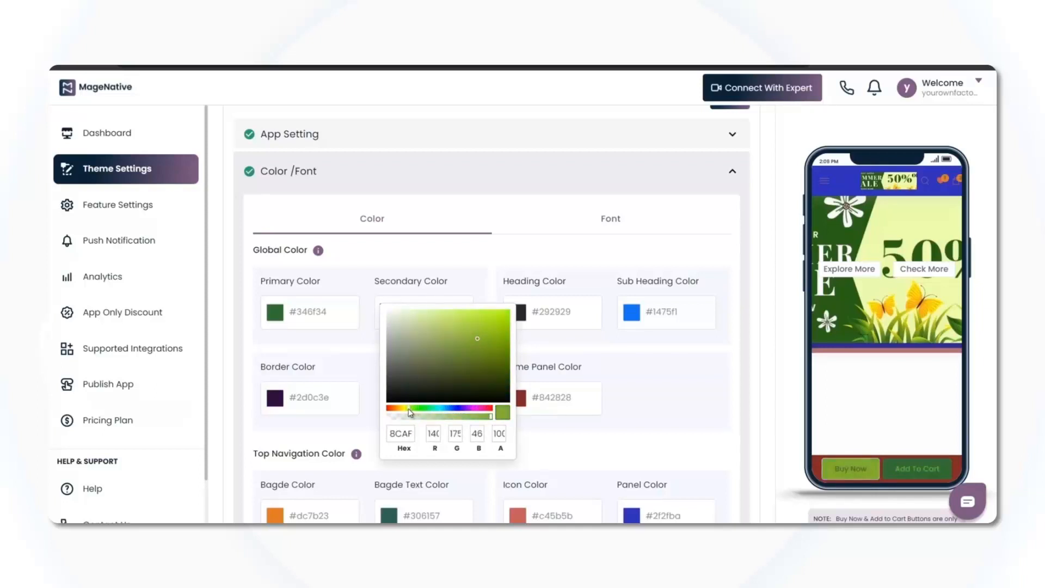
left_click(640, 375)
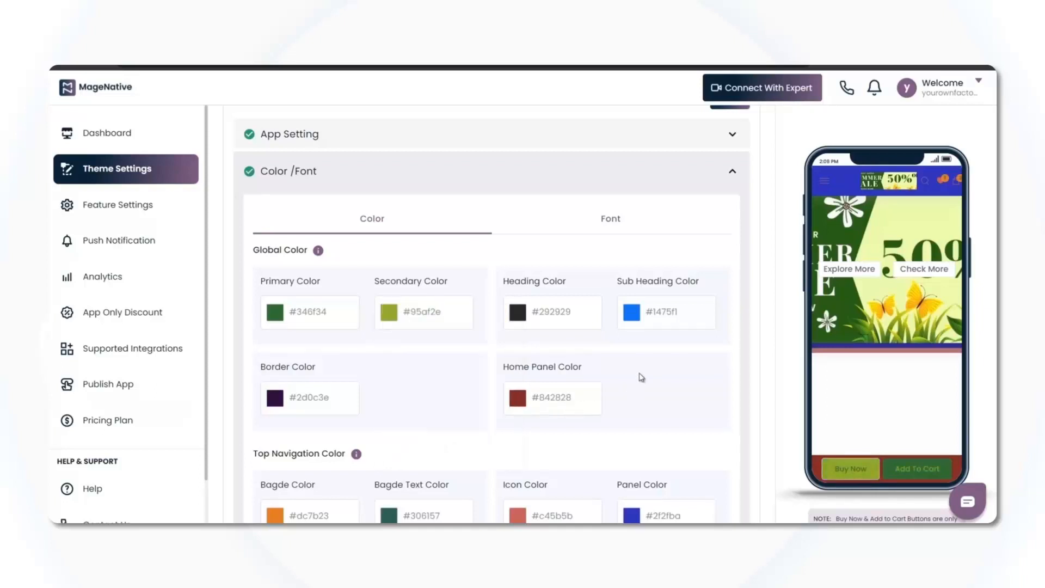
Set the global Heading Color to the dark brown #2c1b1b
left_click(522, 313)
mouse_move(524, 317)
left_mouse_down()
mouse_move(567, 375)
mouse_move(614, 326)
mouse_move(527, 371)
mouse_move(613, 368)
mouse_move(533, 346)
mouse_move(563, 329)
mouse_move(572, 351)
mouse_move(560, 388)
left_mouse_up()
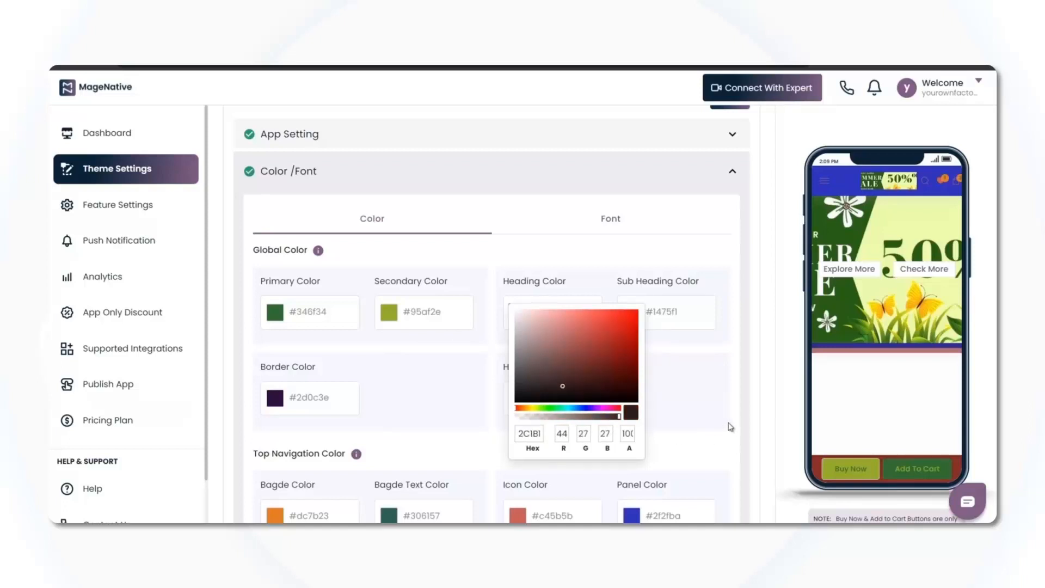
left_click(685, 416)
Change the global Sub Heading Color to the dark green #31573f
left_click(624, 323)
mouse_move(648, 380)
left_mouse_down()
mouse_move(735, 311)
mouse_move(698, 334)
mouse_move(646, 345)
mouse_move(682, 370)
left_mouse_up()
left_click(669, 410)
mouse_move(668, 410)
left_mouse_down()
mouse_move(645, 408)
mouse_move(725, 408)
mouse_move(676, 409)
left_mouse_up()
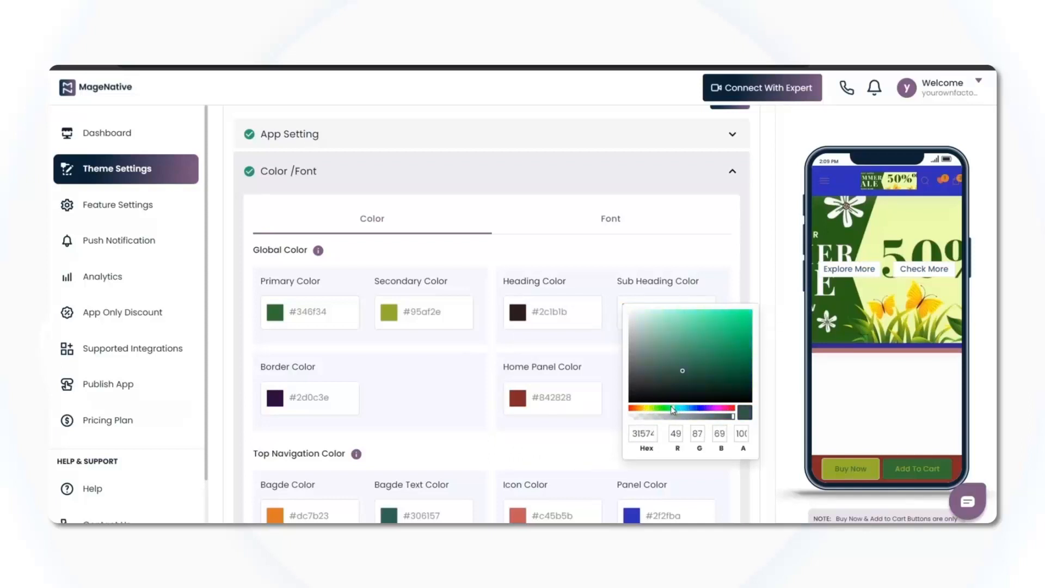
left_click(722, 230)
Set the global Border Color to the purple #71229e
scroll(328, 399, "down", 1)
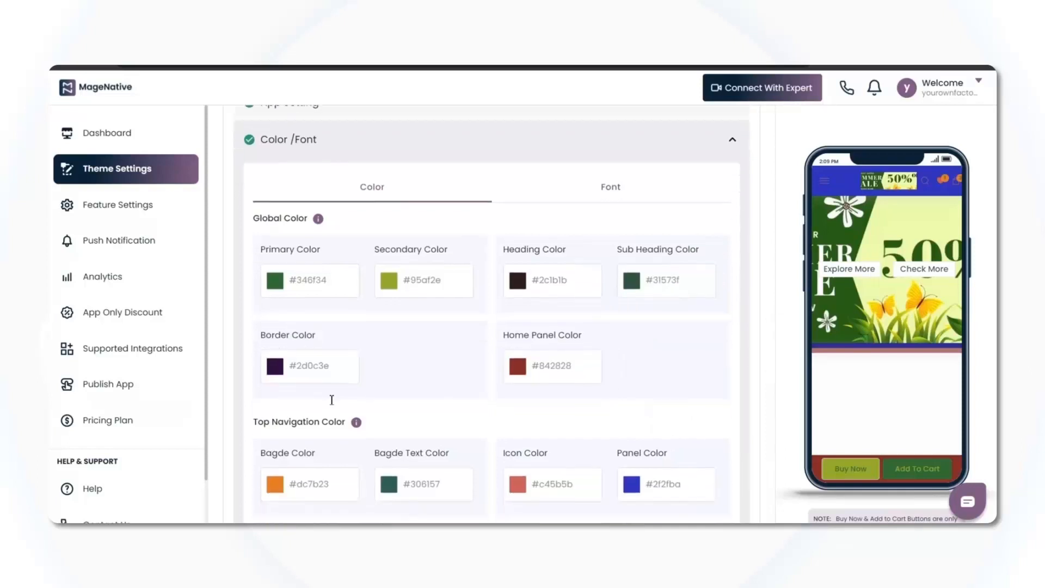
left_click(281, 341)
mouse_move(286, 347)
left_mouse_down()
mouse_move(346, 358)
mouse_move(426, 334)
mouse_move(374, 396)
mouse_move(312, 396)
mouse_move(366, 361)
mouse_move(370, 369)
left_mouse_up()
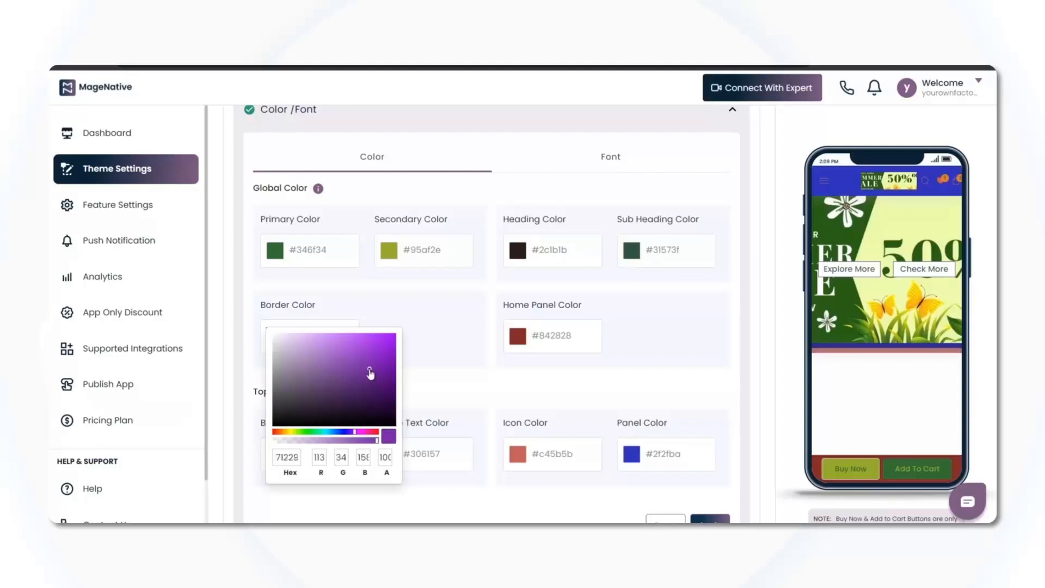
left_click(563, 395)
Change the Home Panel Color to the orange-red #cb2e00
left_click(517, 336)
mouse_move(566, 379)
left_mouse_down()
mouse_move(585, 350)
mouse_move(622, 343)
mouse_move(611, 360)
mouse_move(593, 360)
mouse_move(604, 374)
mouse_move(590, 377)
mouse_move(603, 345)
mouse_move(600, 373)
left_mouse_up()
left_click_drag(553, 397, 556, 386)
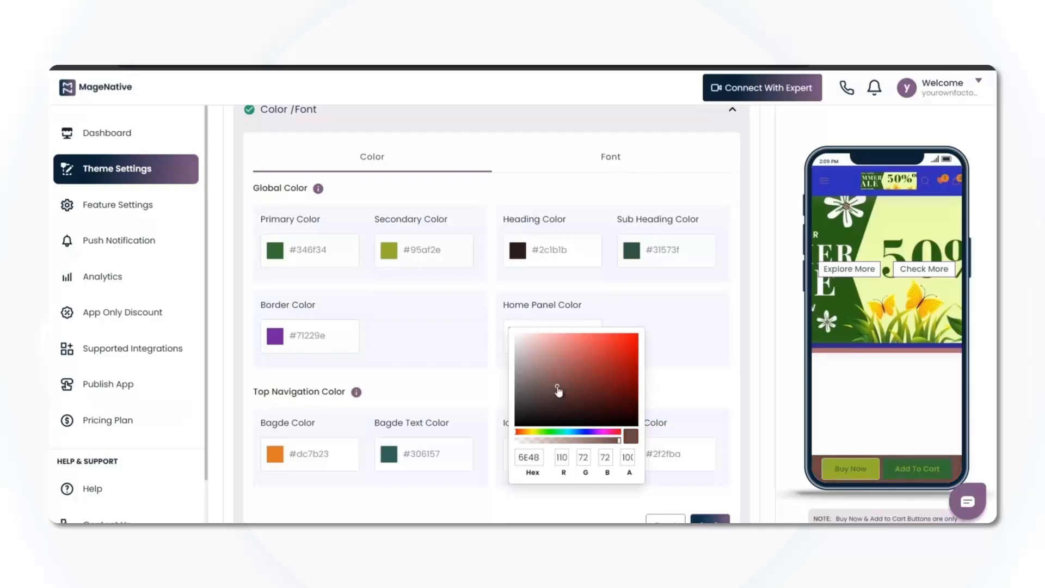
left_click(543, 433)
mouse_move(543, 433)
left_mouse_down()
mouse_move(619, 431)
mouse_move(519, 433)
left_mouse_up()
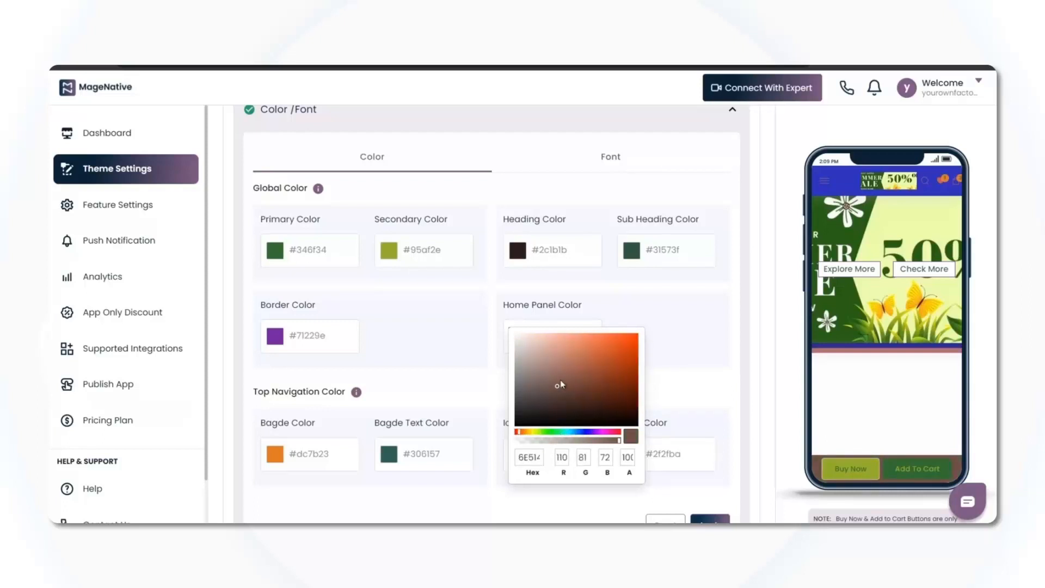
mouse_move(560, 380)
left_mouse_down()
mouse_move(629, 360)
mouse_move(627, 374)
mouse_move(627, 353)
mouse_move(696, 357)
left_mouse_up()
left_click(696, 357)
Check the Top Navigation Color hint and set the Bagde Color to the orange #ec6e0b
scroll(387, 397, "down", 2)
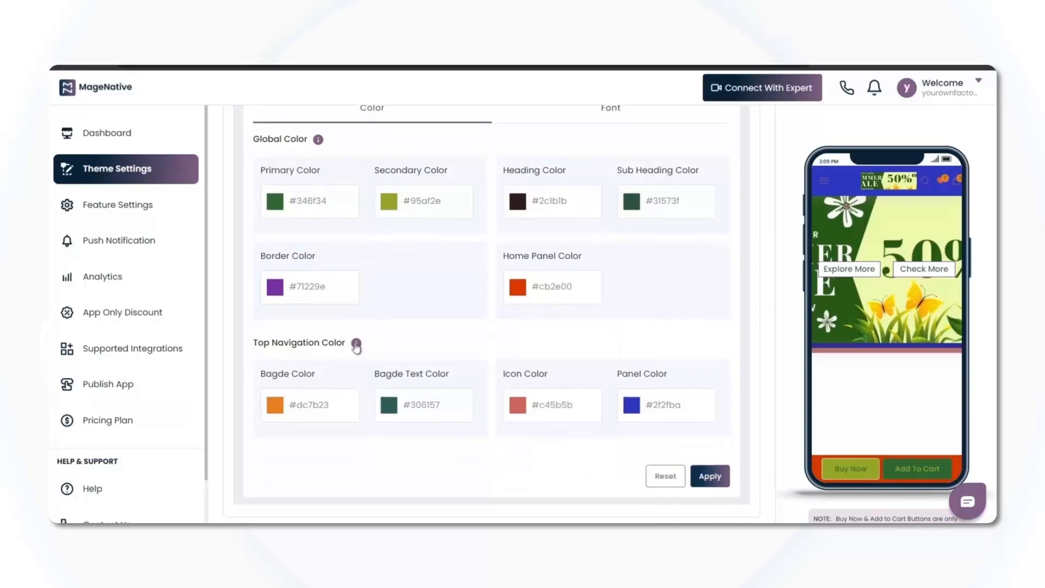
mouse_move(356, 346)
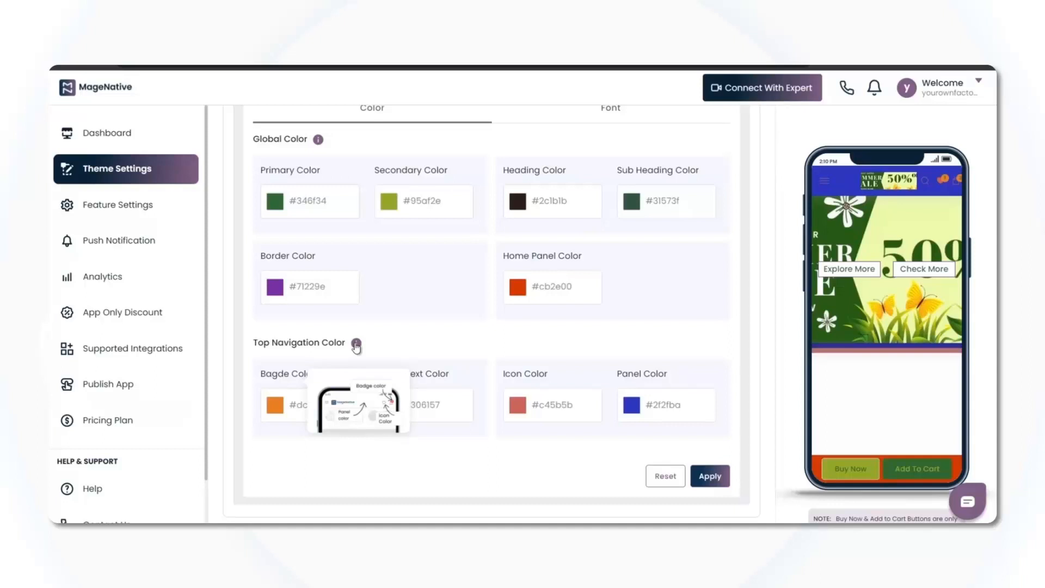
left_click(279, 405)
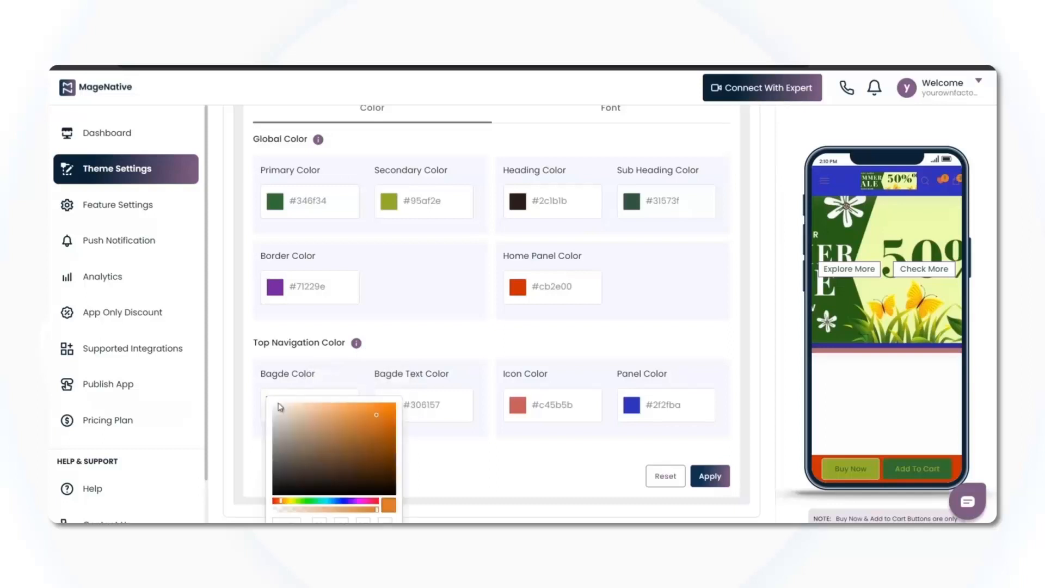
left_click(328, 419)
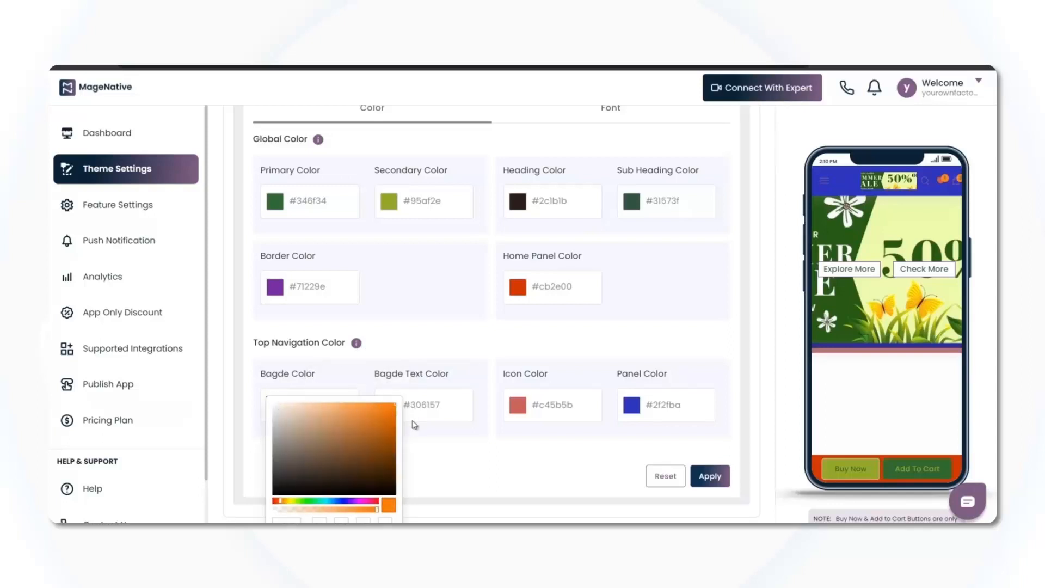
left_click_drag(394, 430, 377, 414)
left_click(380, 421)
left_click_drag(381, 423, 393, 407)
left_click(368, 420)
left_click(457, 442)
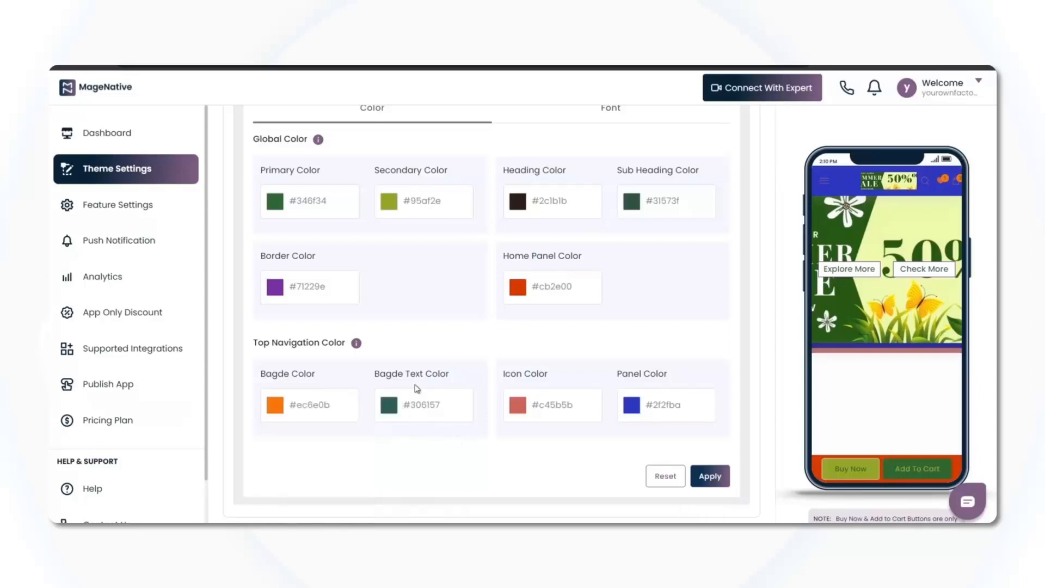
Set the top navigation's Bagde Text Color to the turquoise #2de4c7
left_click(393, 409)
left_click(449, 447)
left_click_drag(451, 447, 500, 417)
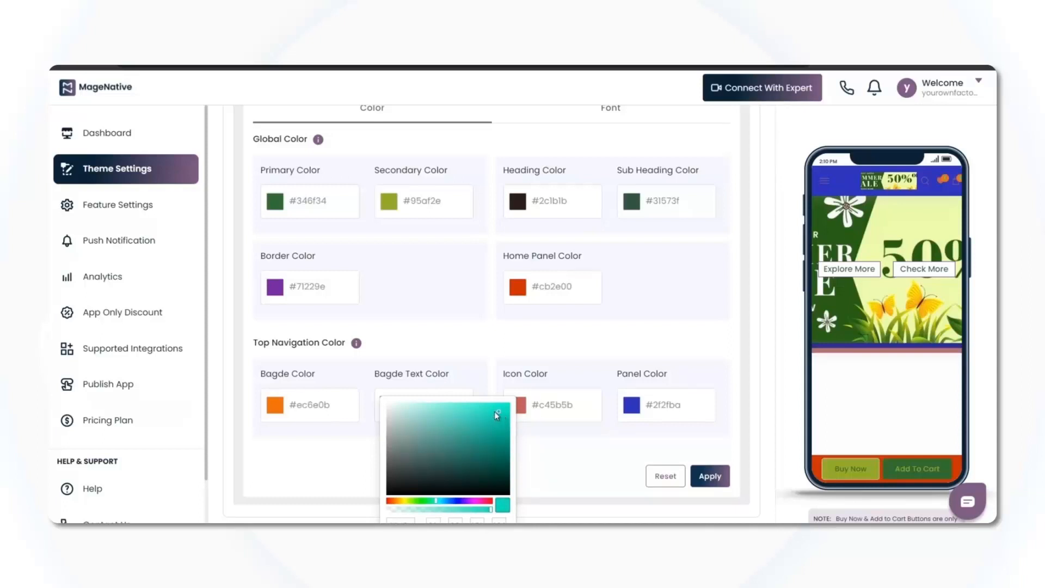
mouse_move(496, 412)
left_mouse_down()
mouse_move(484, 454)
mouse_move(500, 414)
left_mouse_up()
left_click(563, 456)
Change the top navigation's Icon Color to the red #eb1212
left_click(518, 405)
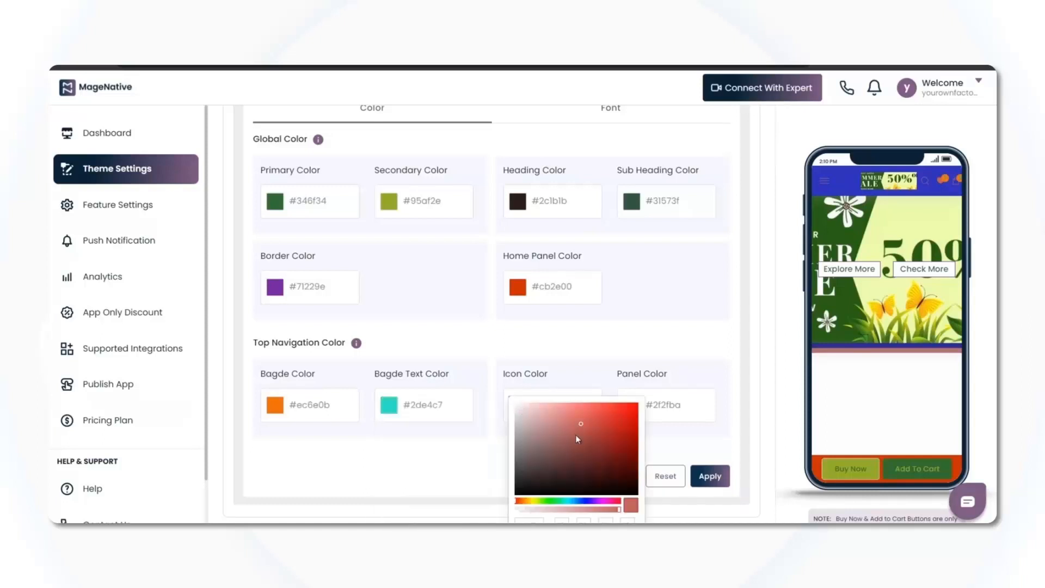
left_click_drag(577, 438, 631, 415)
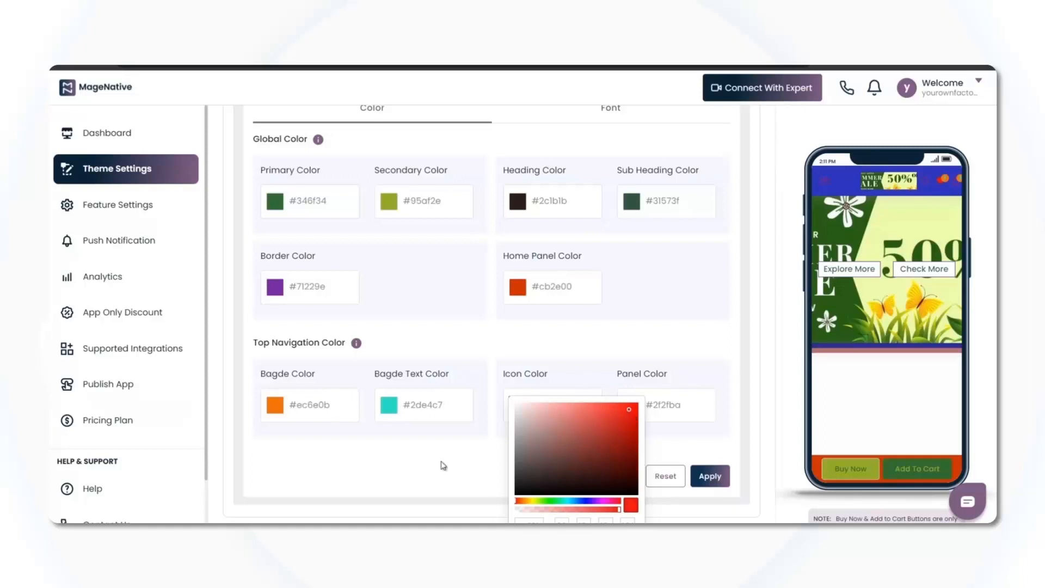
left_click(443, 463)
Set the top navigation's Panel Color to the dark reddish brown #642b2a
left_click(631, 409)
left_click_drag(654, 434, 701, 464)
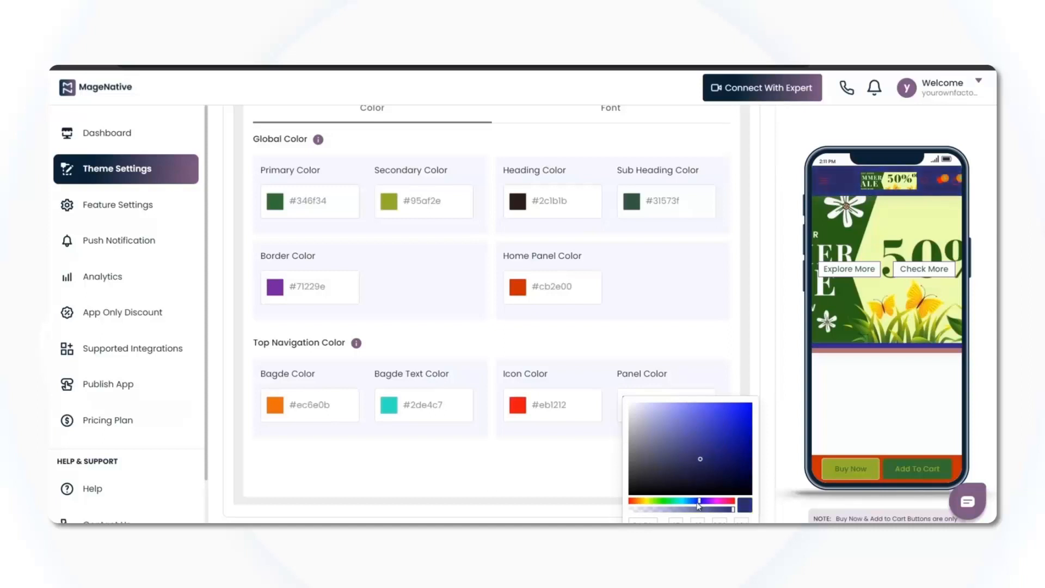
left_click_drag(698, 501, 631, 500)
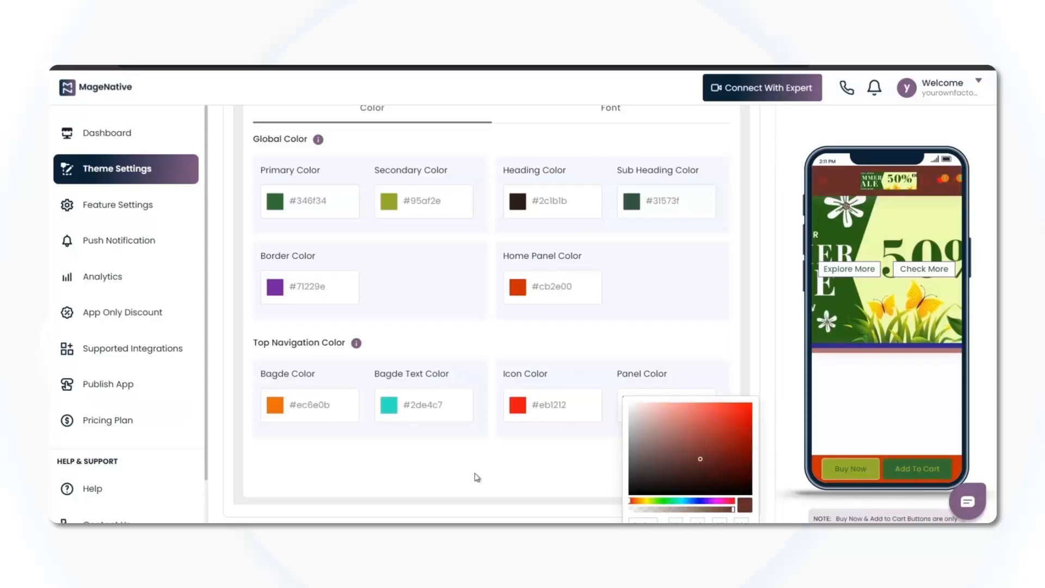
left_click(449, 456)
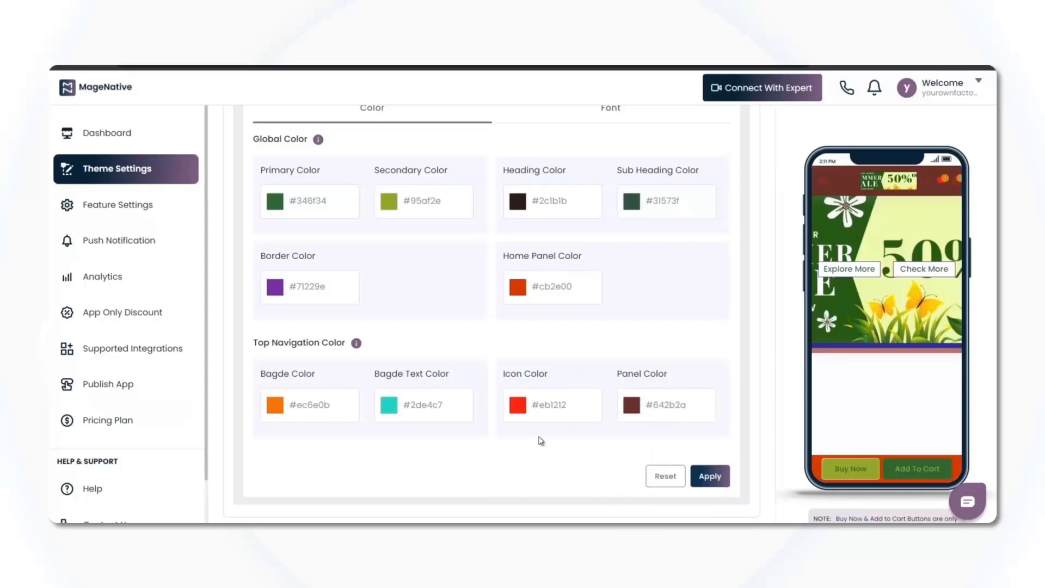
Review the chosen global and top navigation colors and apply them to the theme
scroll(512, 456, "up", 4)
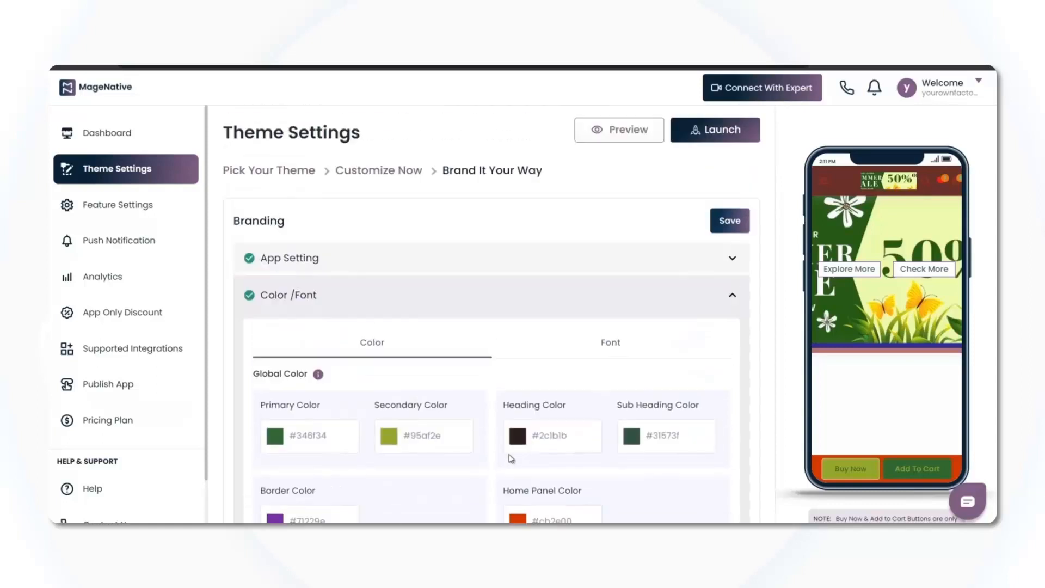
scroll(510, 459, "down", 4)
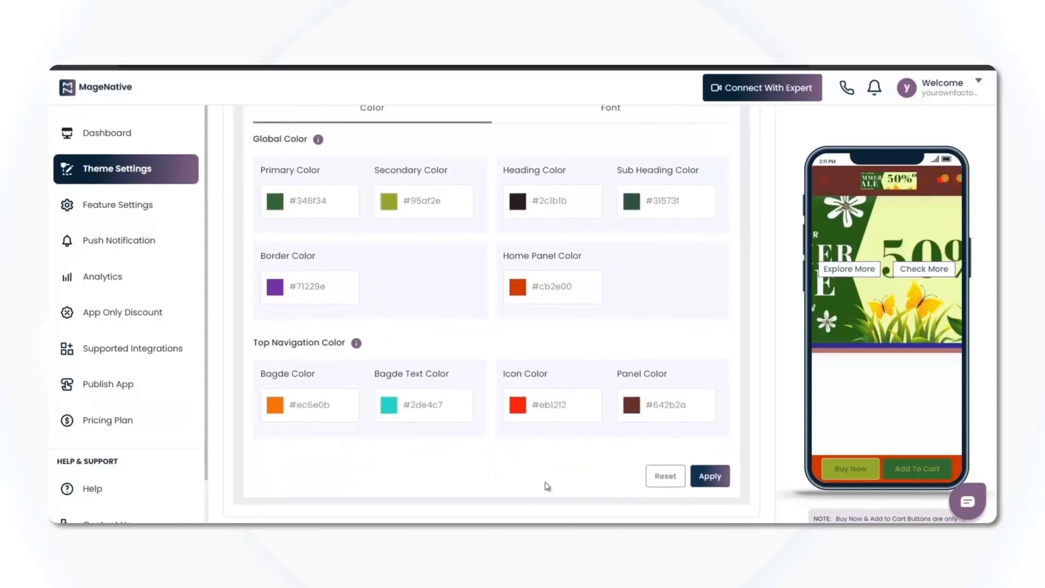
scroll(472, 462, "up", 1)
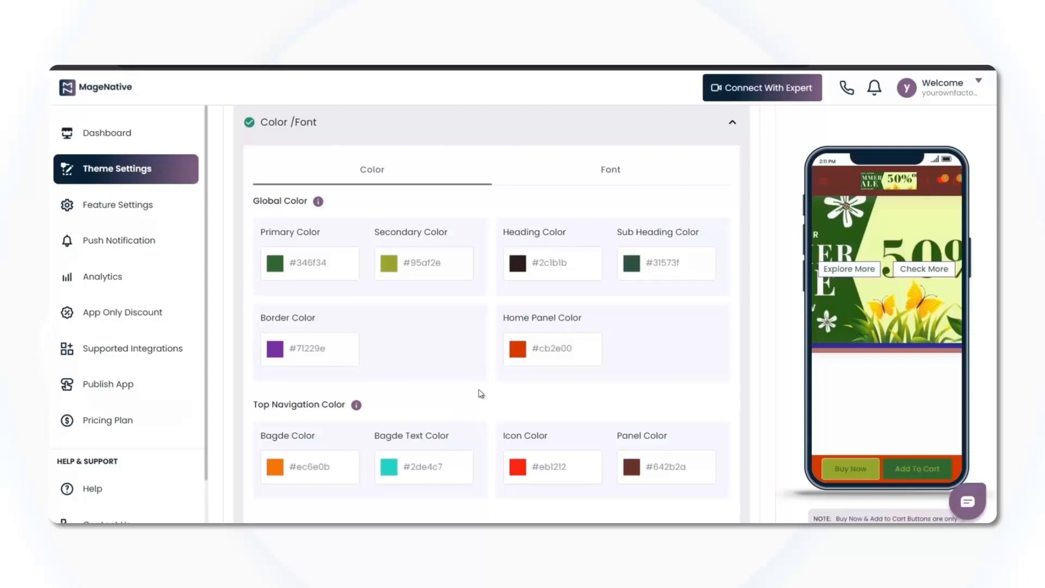
scroll(489, 390, "down", 2)
left_click(699, 477)
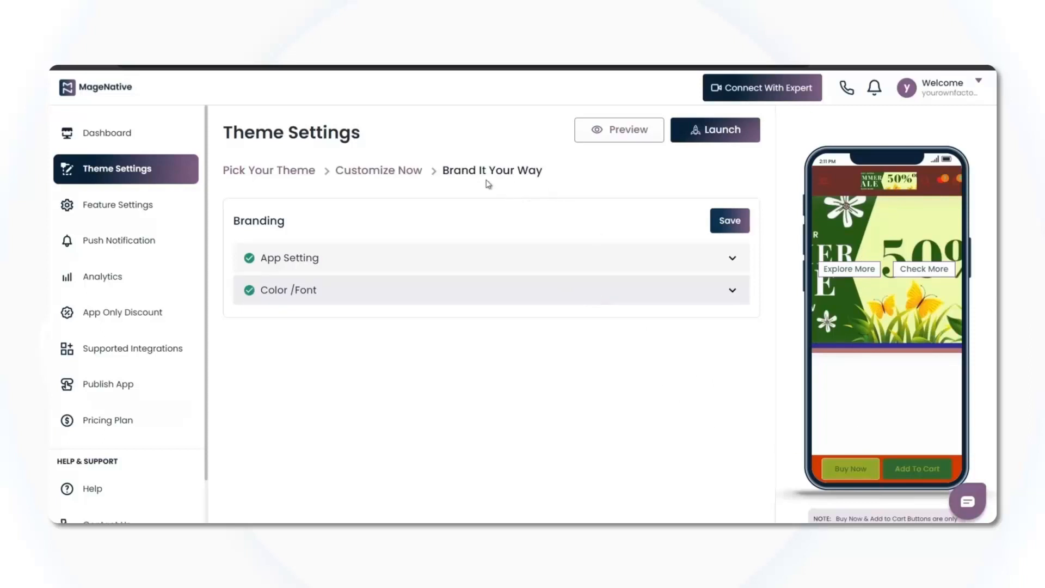
Generate the live app preview with English as the store primary language and saved theme, view its QR code and close the preview
left_click(629, 136)
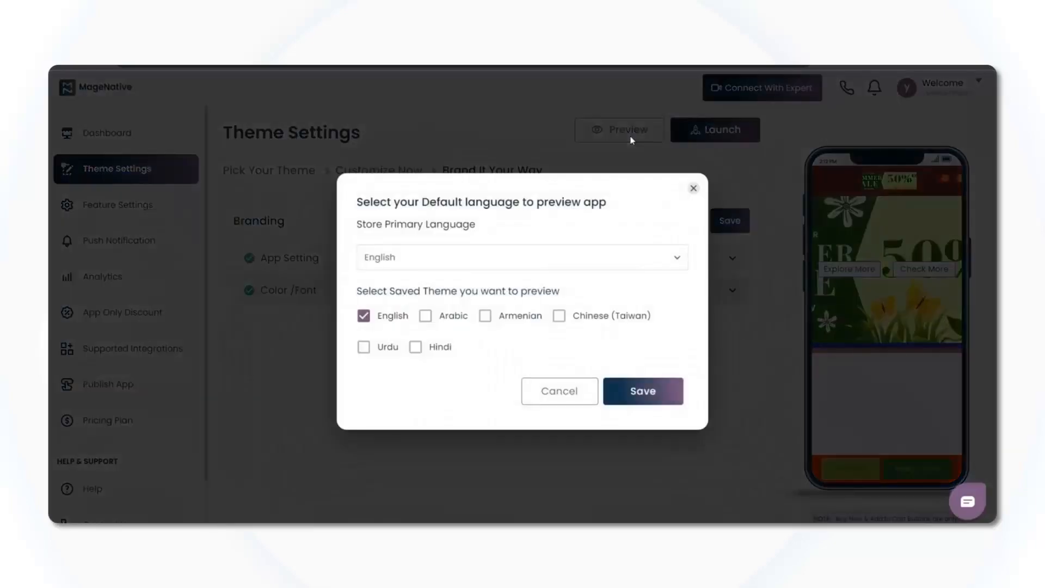
left_click(435, 269)
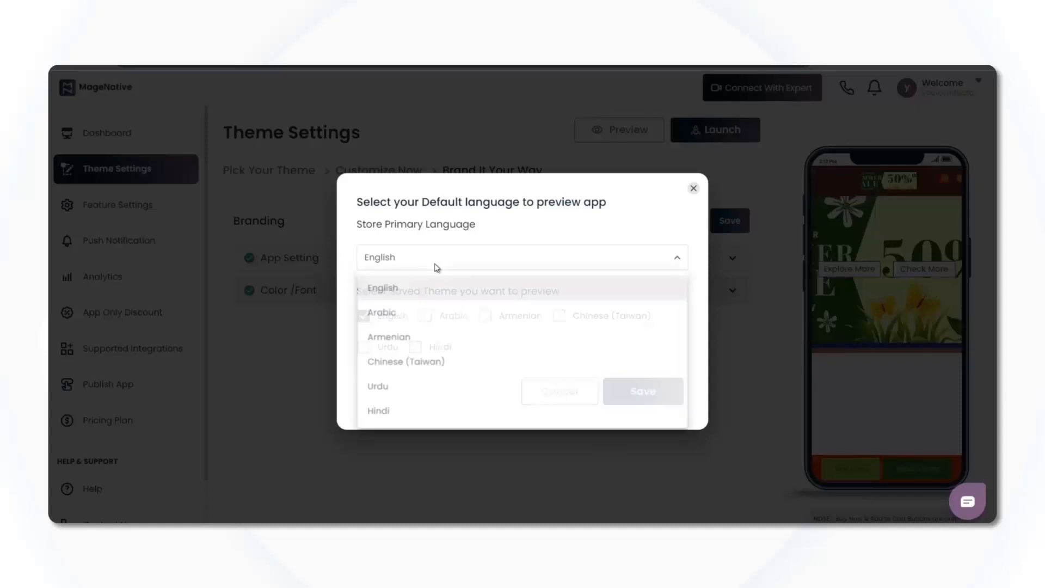
left_click(387, 293)
left_click(419, 265)
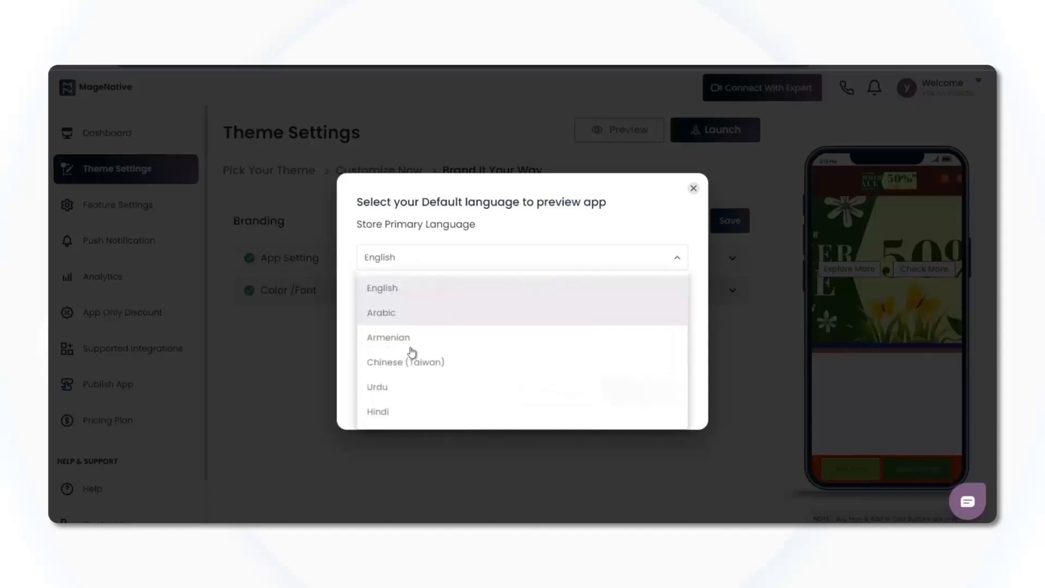
left_click(432, 262)
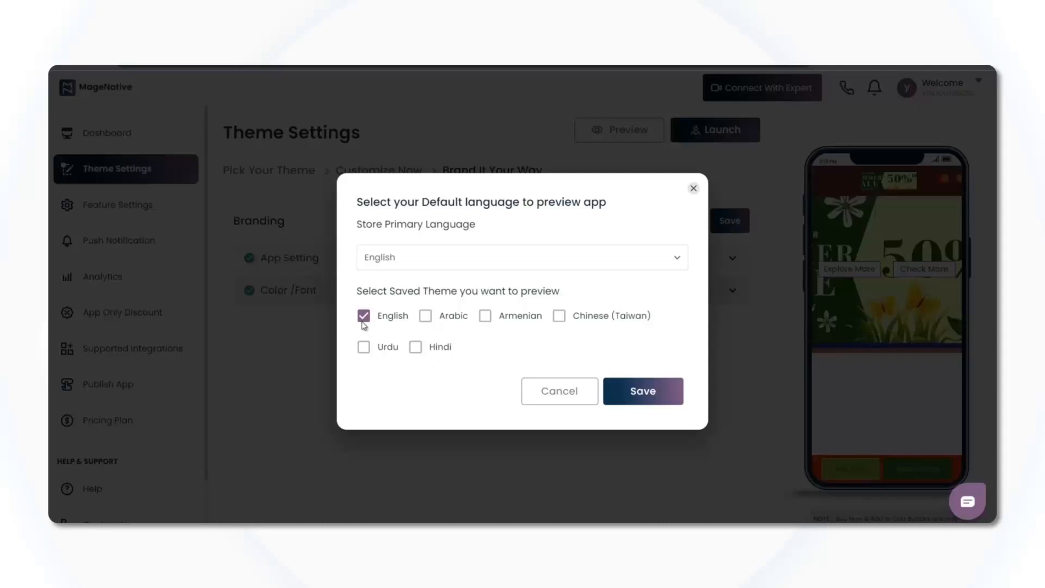
left_click(667, 392)
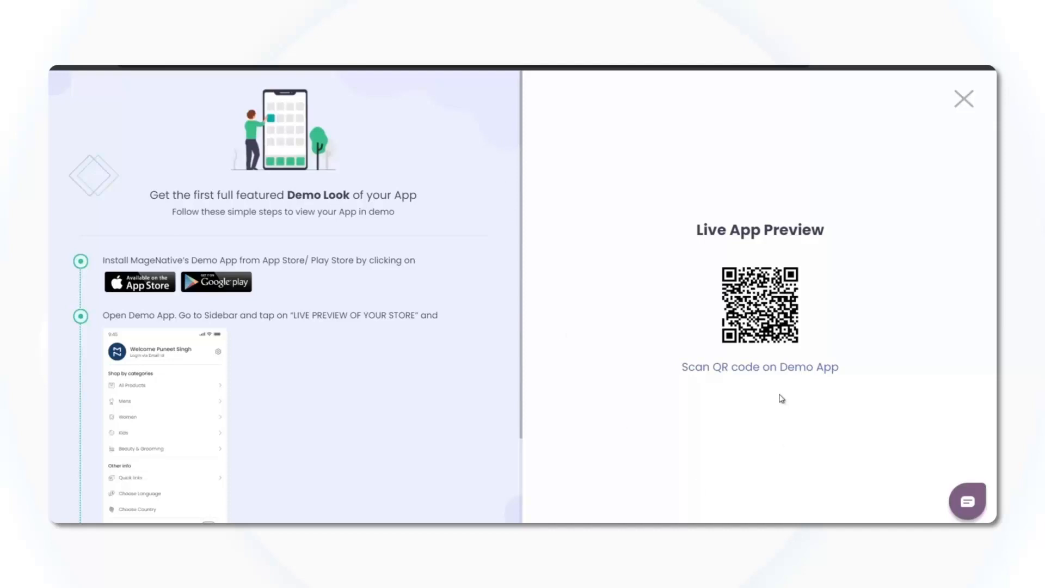
mouse_move(578, 532)
left_click(961, 103)
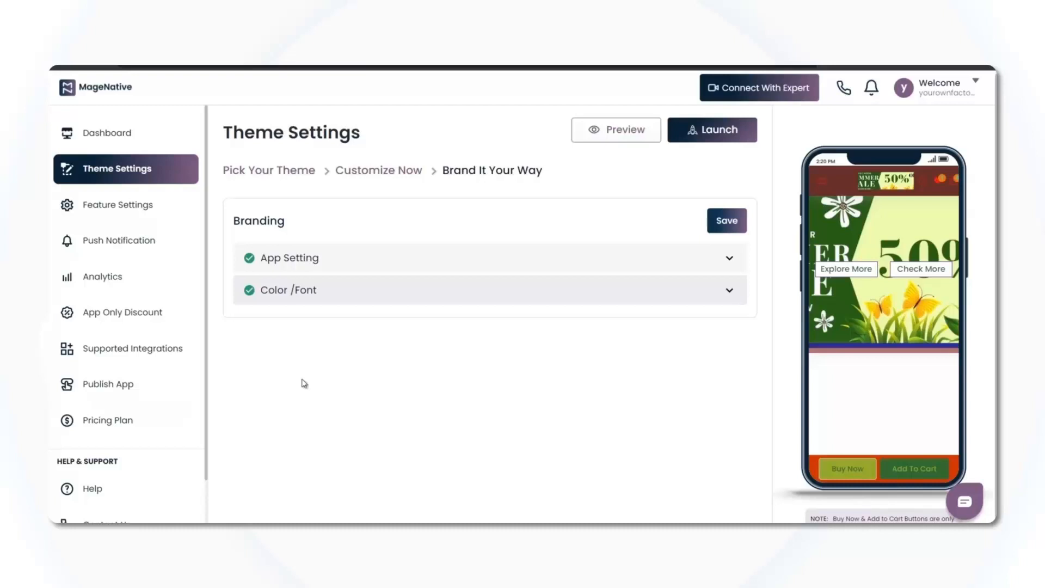
Return to the theme selection stage and look through the available ready-made themes
left_click(252, 173)
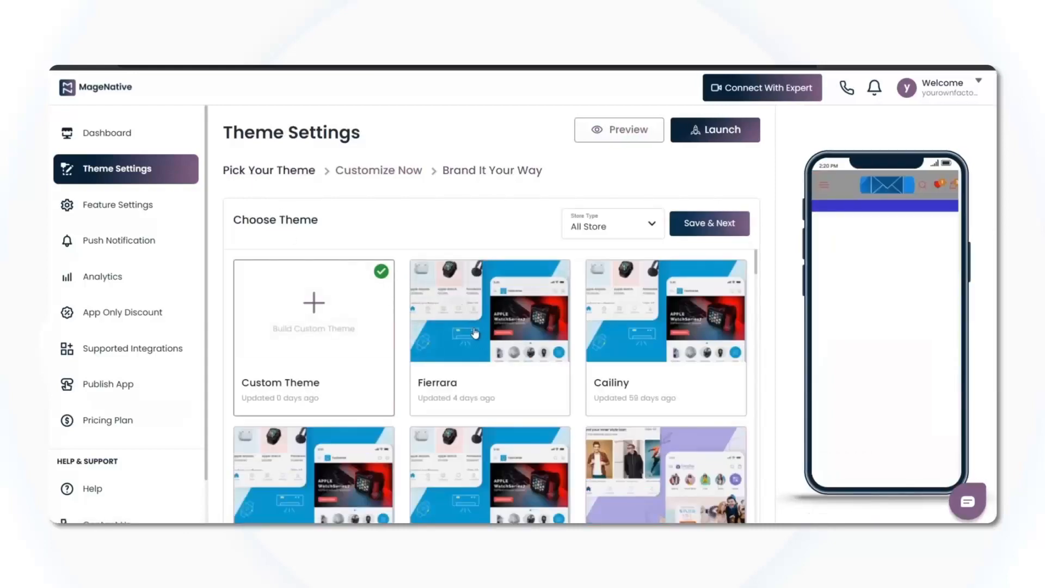
scroll(482, 340, "down", 4)
scroll(482, 340, "up", 4)
scroll(469, 422, "down", 3)
scroll(466, 392, "up", 3)
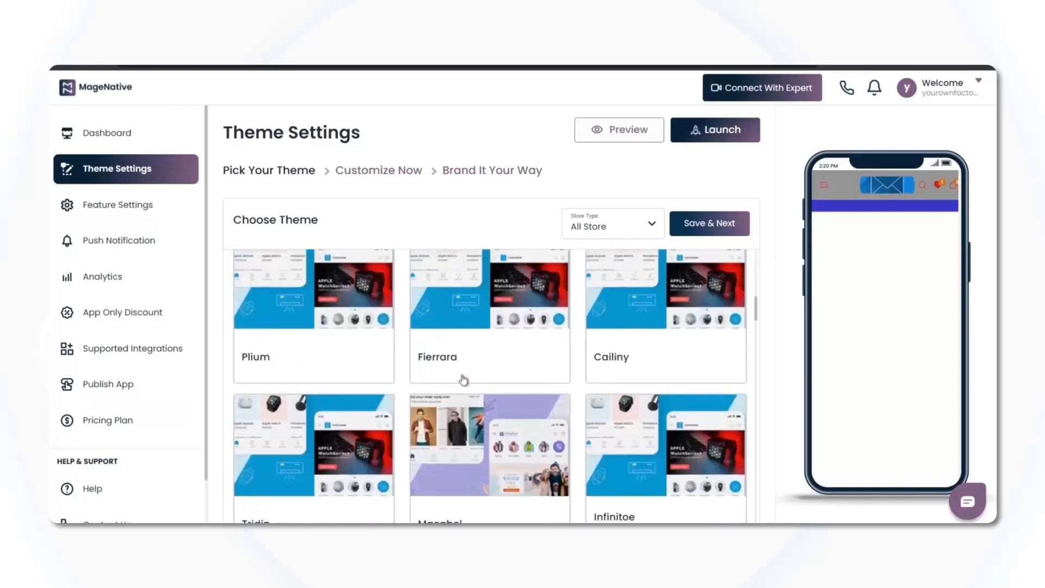
scroll(464, 377, "down", 2)
scroll(463, 379, "up", 2)
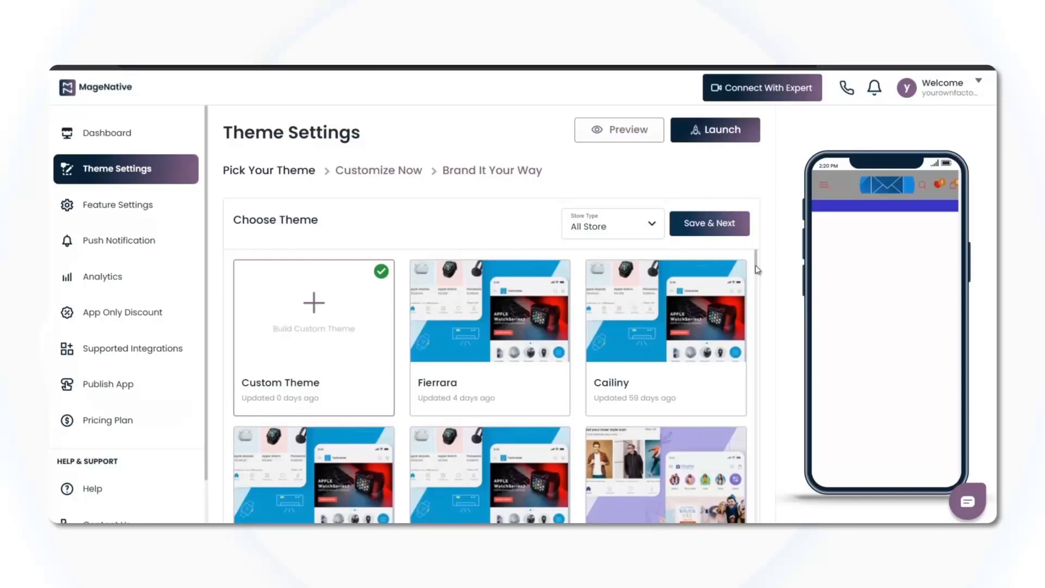
mouse_move(757, 270)
left_mouse_down()
mouse_move(760, 334)
mouse_move(759, 265)
left_mouse_up()
Compare the ready-made Fierrara, Cailiny, Macabel and Infinitoe themes in the phone preview
left_click(452, 337)
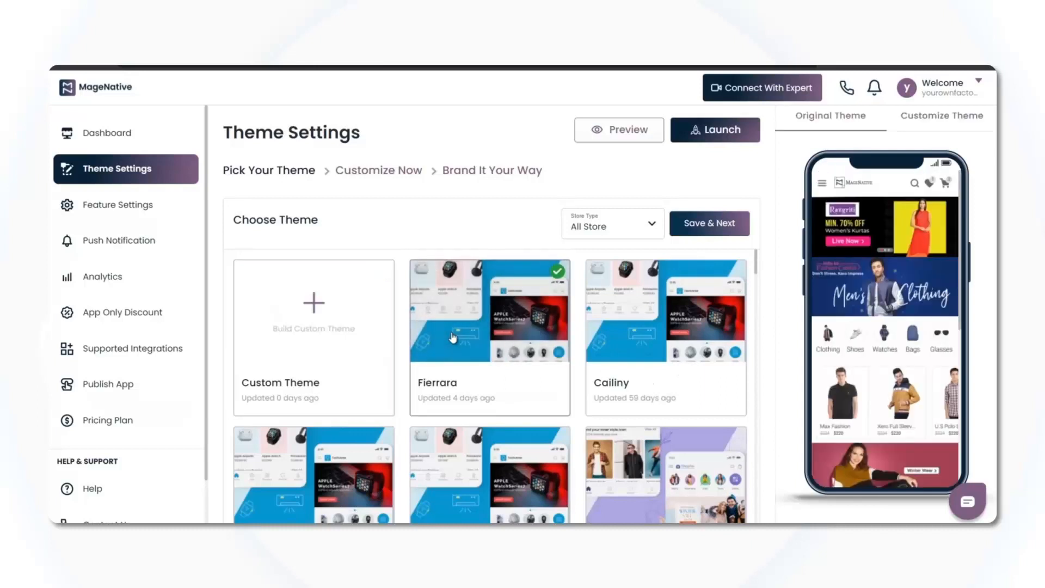
left_click(622, 328)
left_click(492, 351)
left_click(643, 337)
scroll(531, 415, "down", 3)
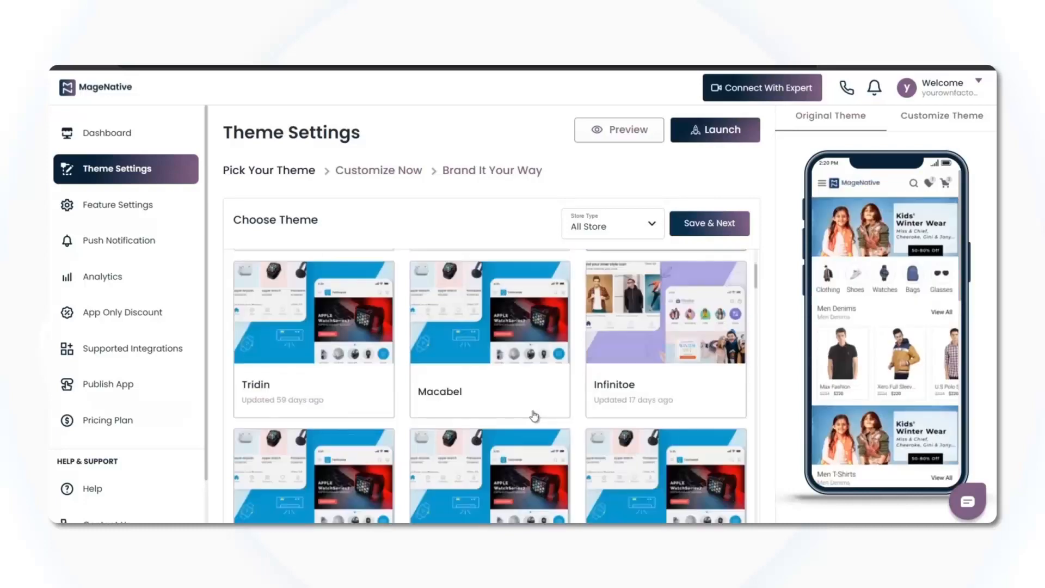
left_click(482, 321)
left_click(627, 319)
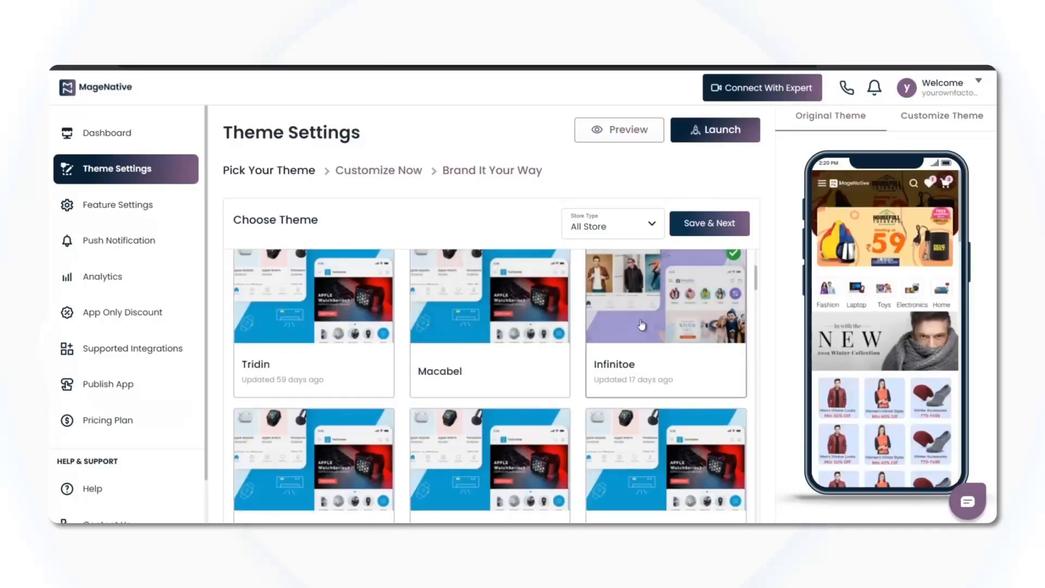
Check the Voltmuse and Enoic themes in the phone preview and look over the rest of the theme list
scroll(642, 326, "up", 2)
scroll(642, 326, "down", 5)
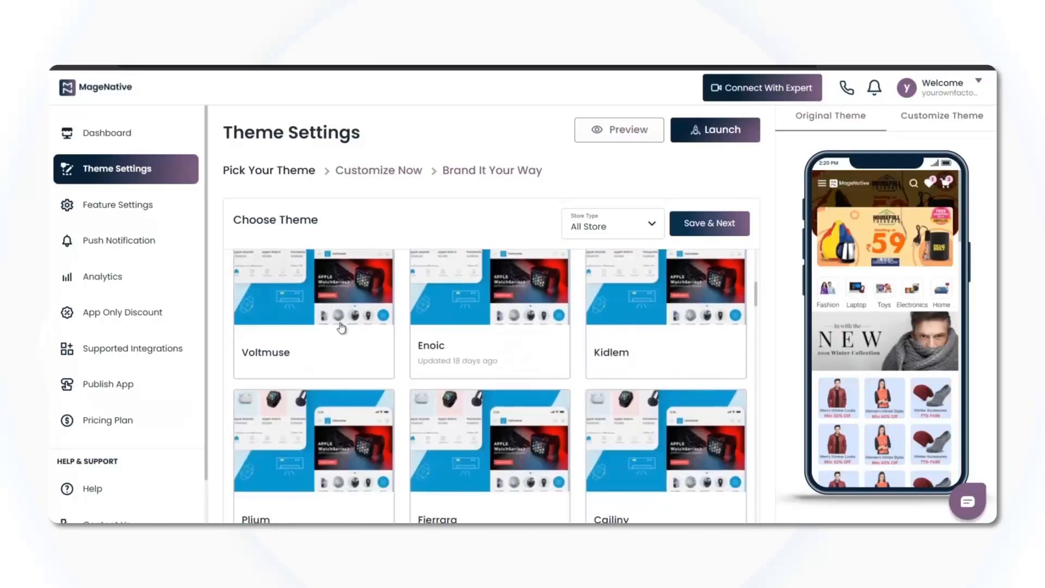
scroll(490, 333, "up", 1)
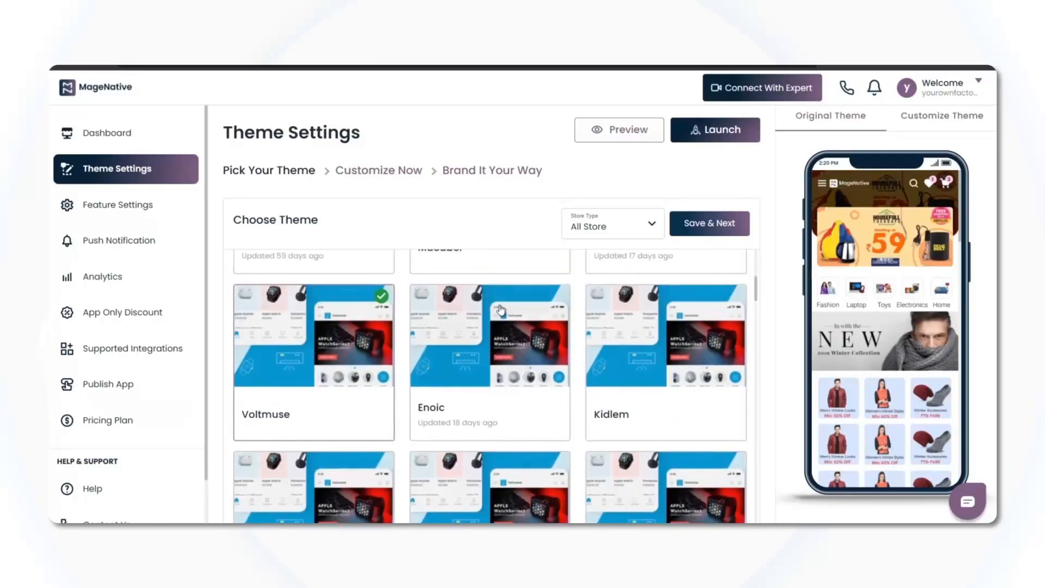
left_click(497, 333)
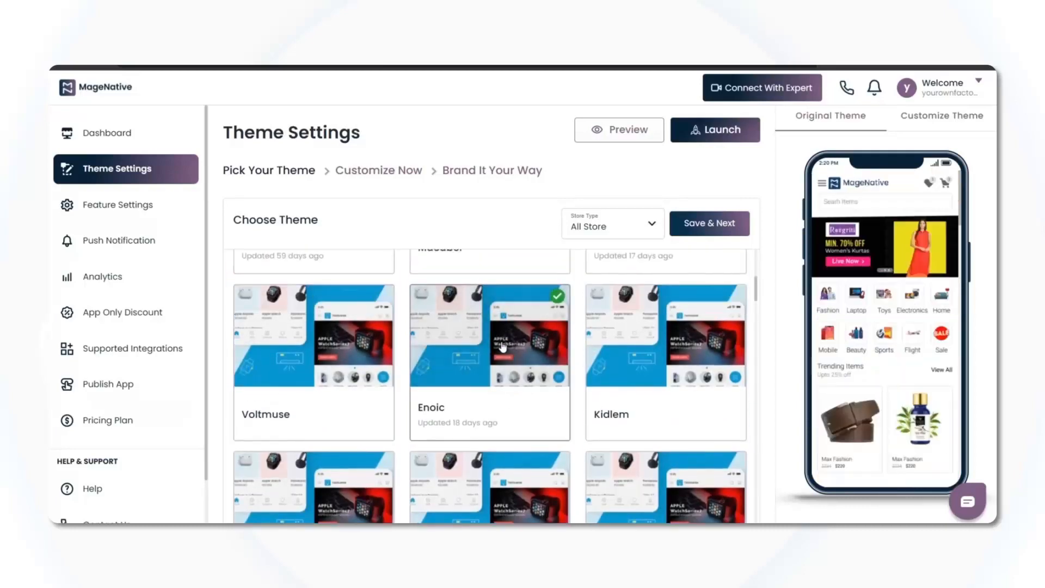
scroll(523, 326, "up", 5)
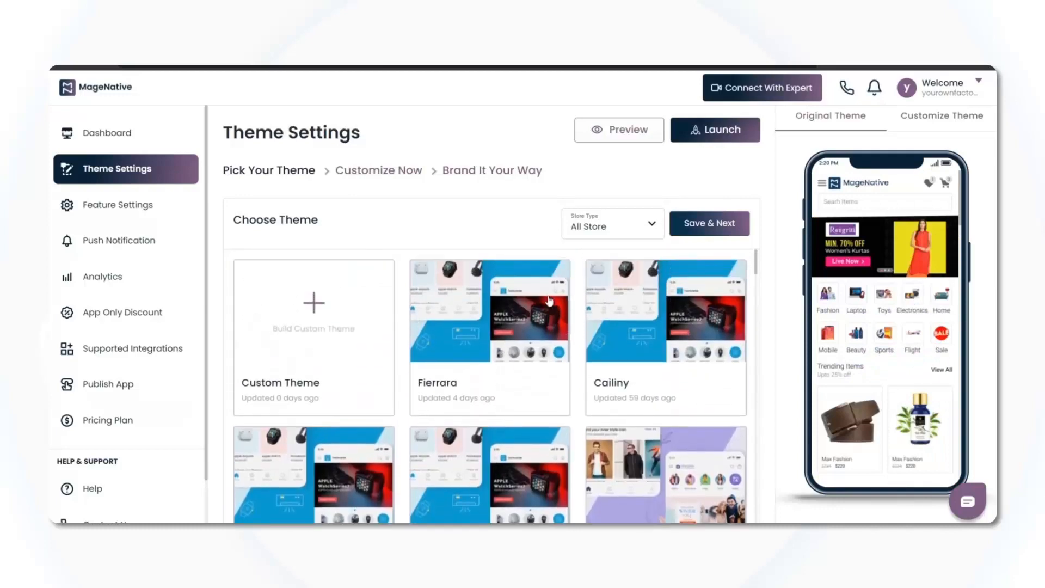
scroll(541, 367, "down", 4)
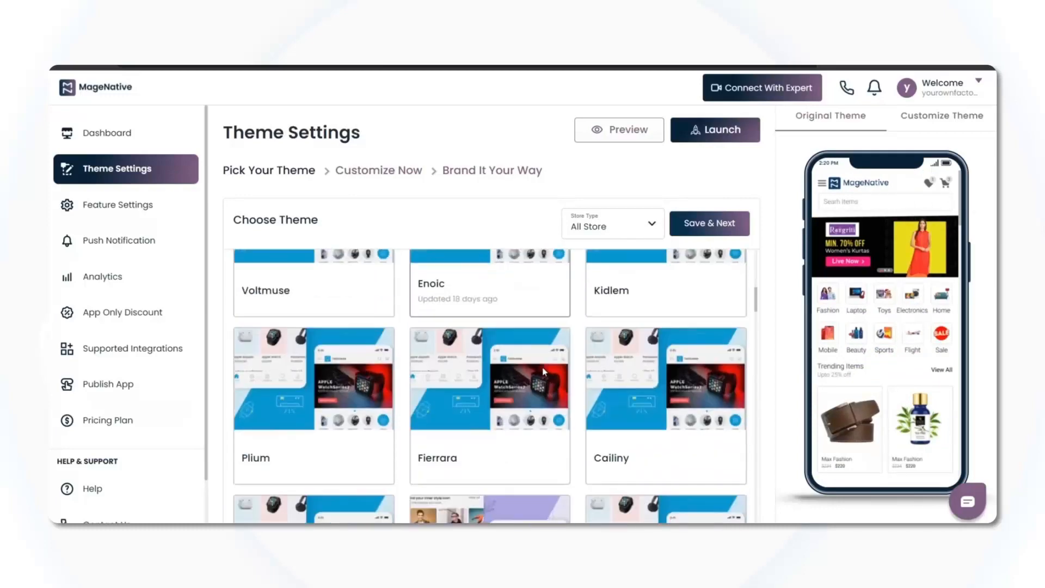
scroll(543, 372, "down", 1)
scroll(543, 359, "up", 5)
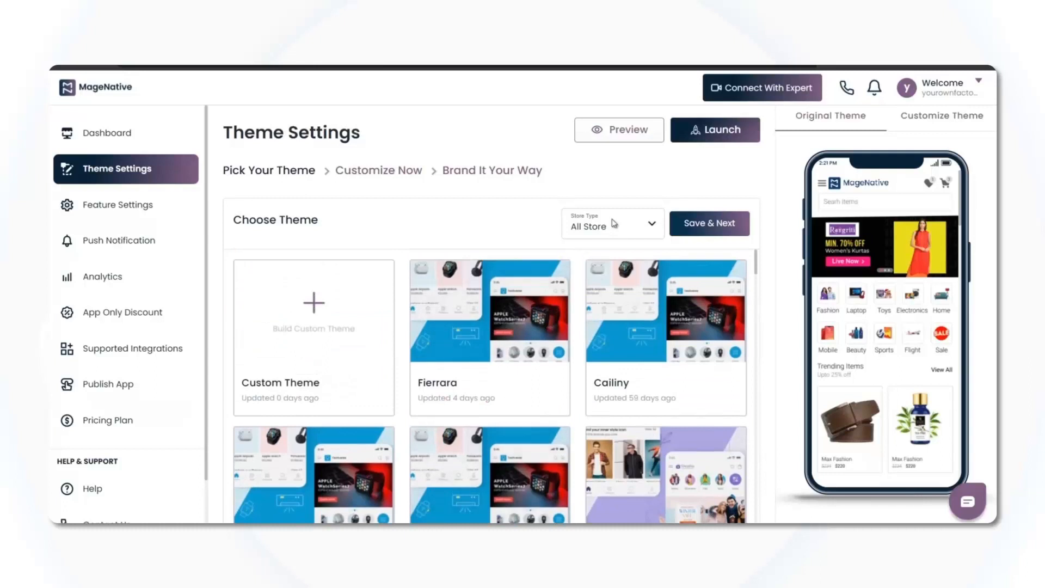
Filter the themes by the Fashion store type and look through the matching designs
left_click(613, 223)
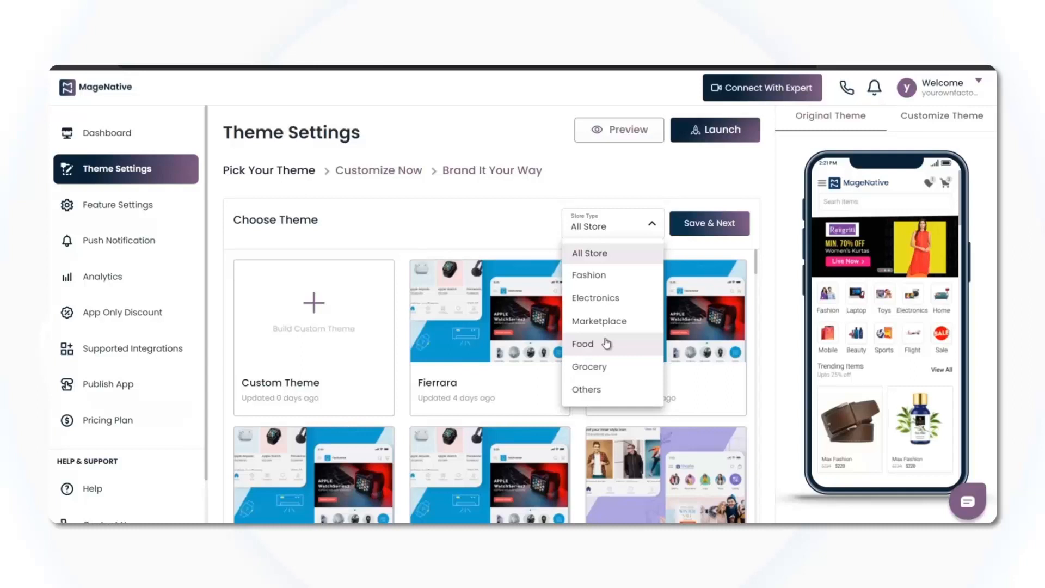
left_click(591, 276)
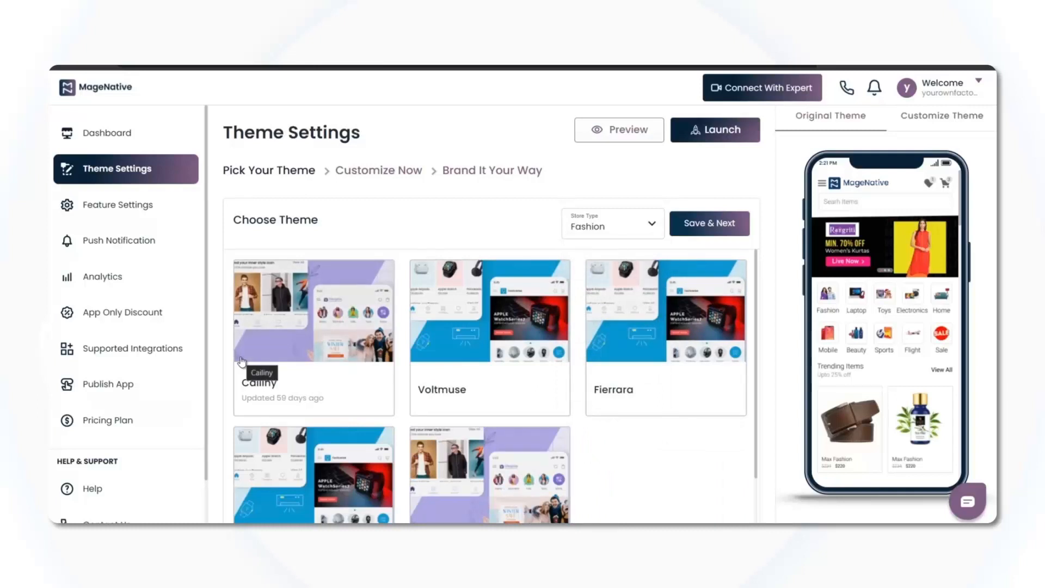
scroll(315, 367, "down", 1)
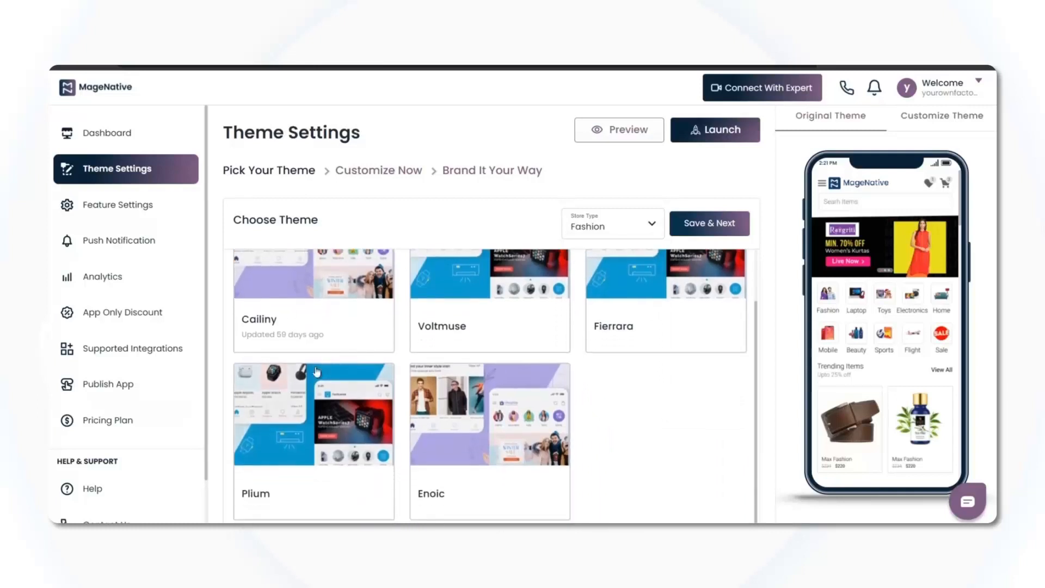
scroll(316, 372, "up", 1)
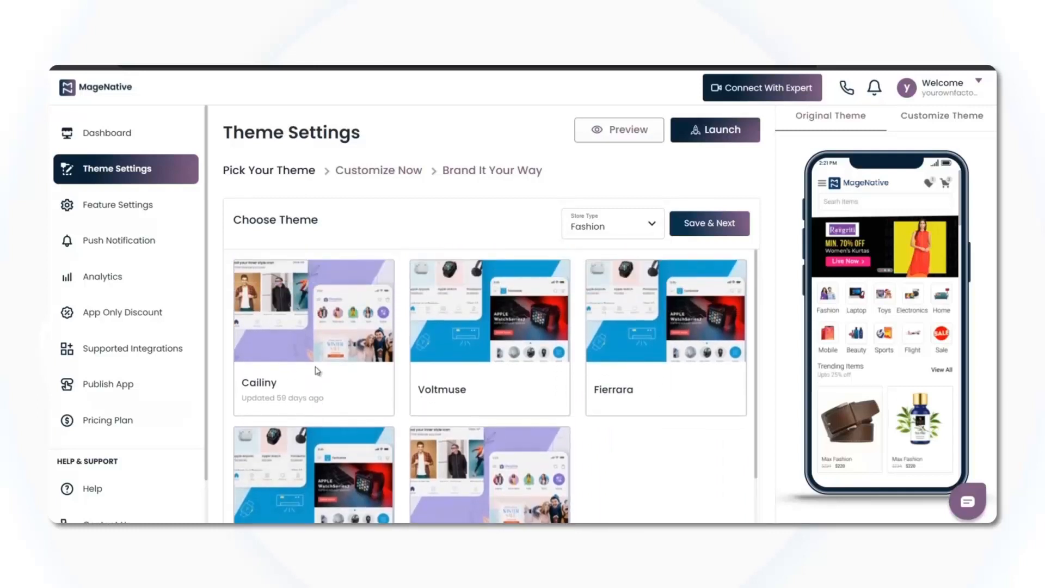
Switch the store type filter to Food and look through the matching themes
left_click(593, 225)
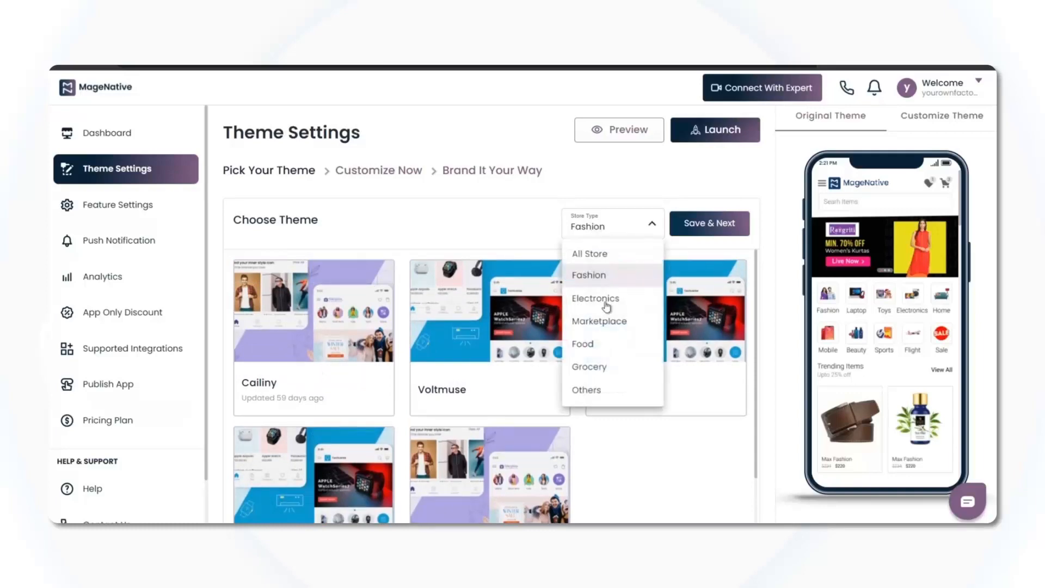
left_click(605, 347)
scroll(593, 409, "down", 2)
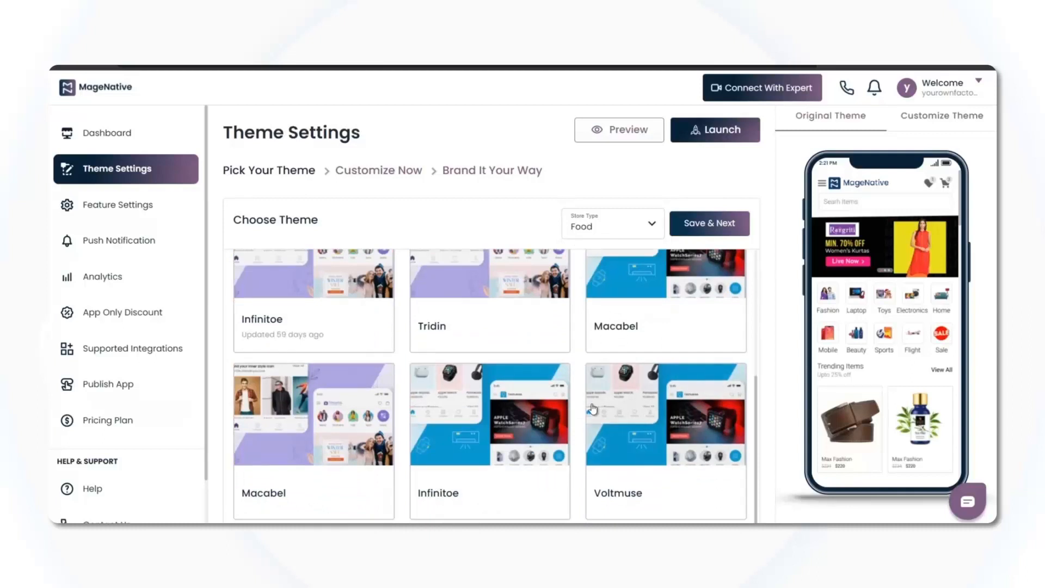
scroll(590, 405, "up", 4)
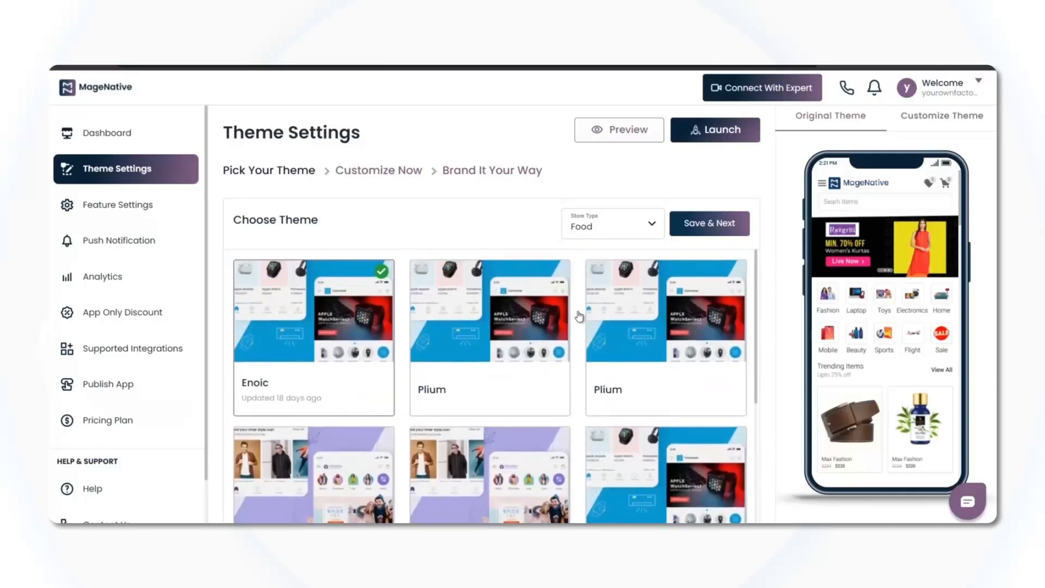
Filter the themes by the Fashion store type, and save the Cailiny theme as the choice to customize
left_click(589, 232)
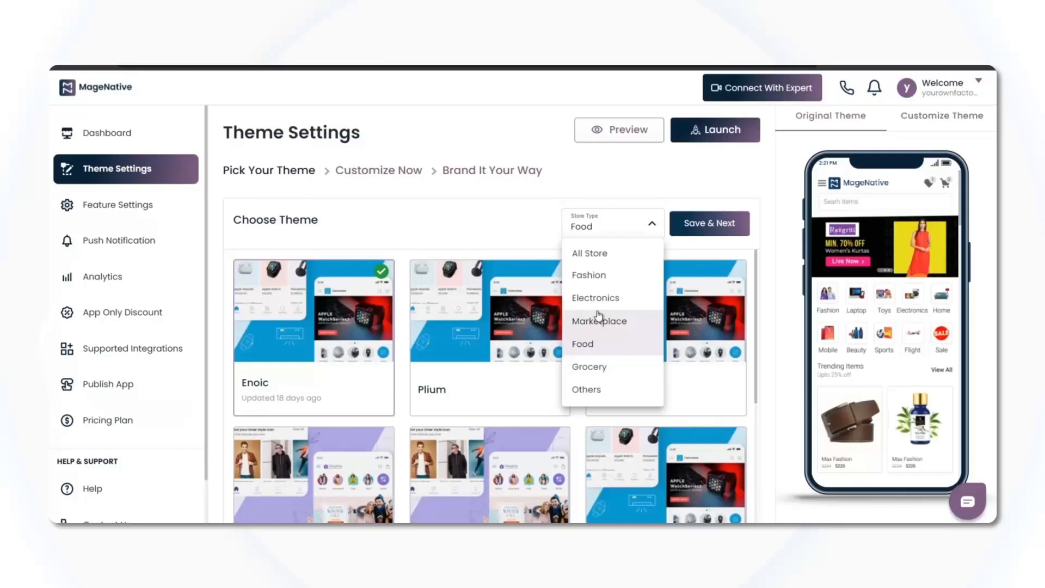
left_click(588, 277)
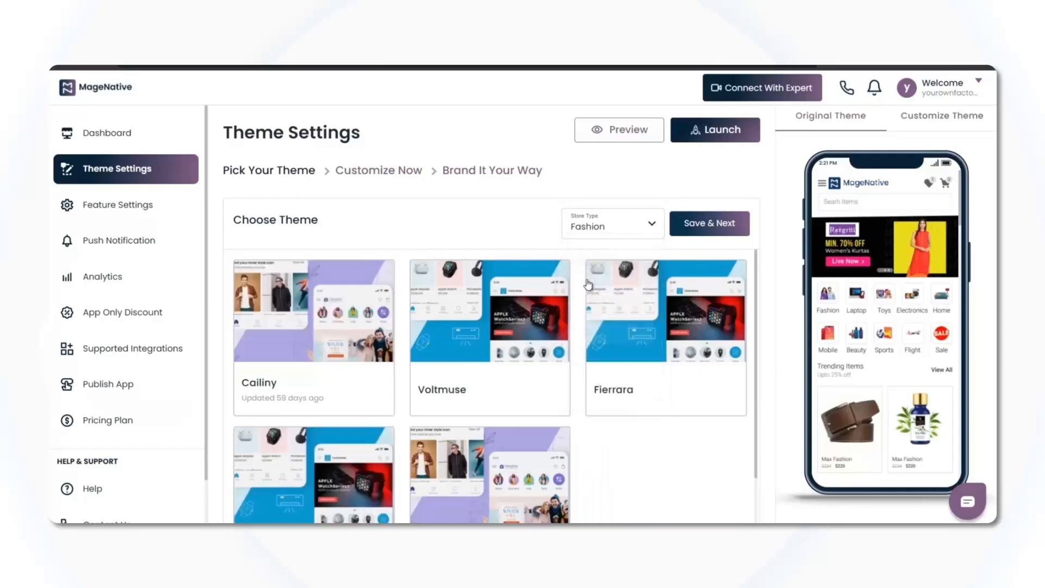
left_click(323, 325)
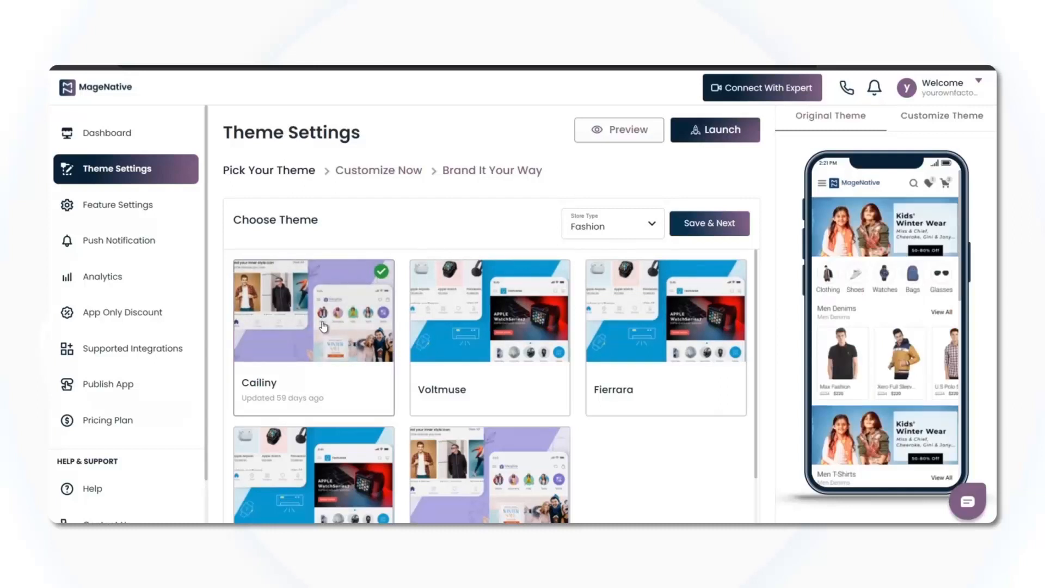
left_click(730, 226)
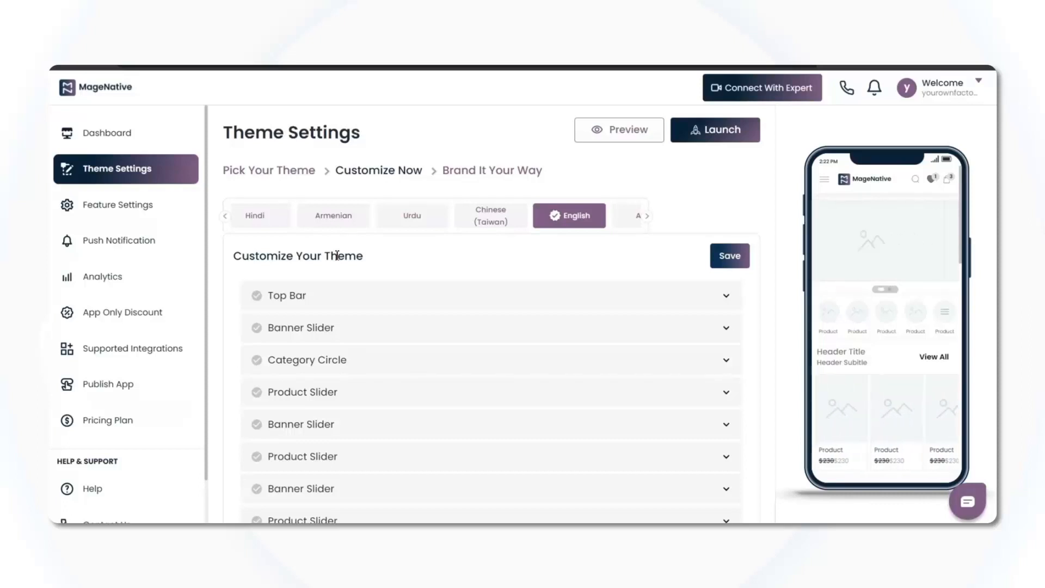
Examine the Cailiny theme's layout of banner sliders, category circles and product sliders in the phone preview
scroll(835, 298, "down", 4)
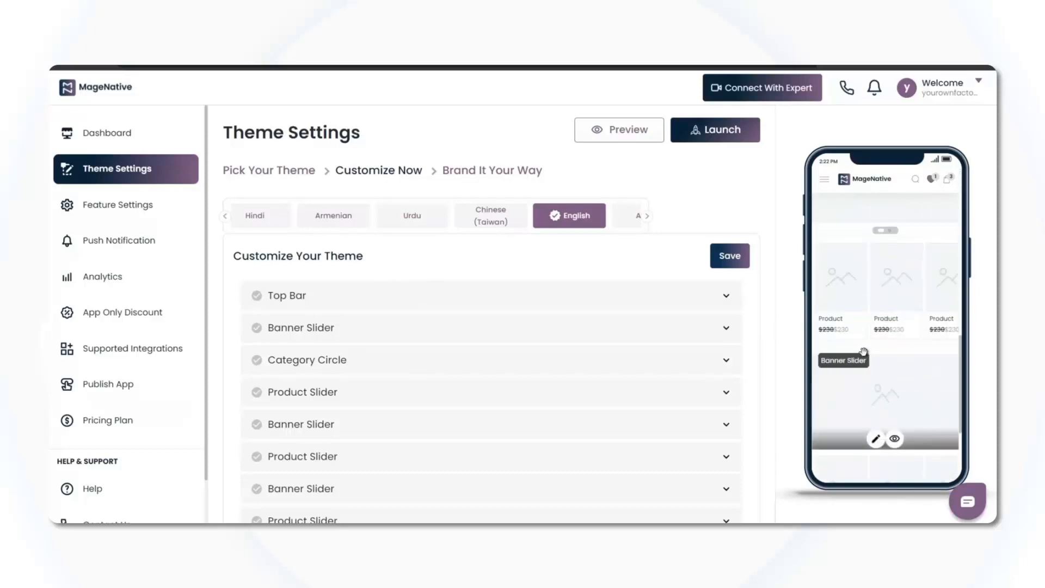
scroll(864, 352, "down", 3)
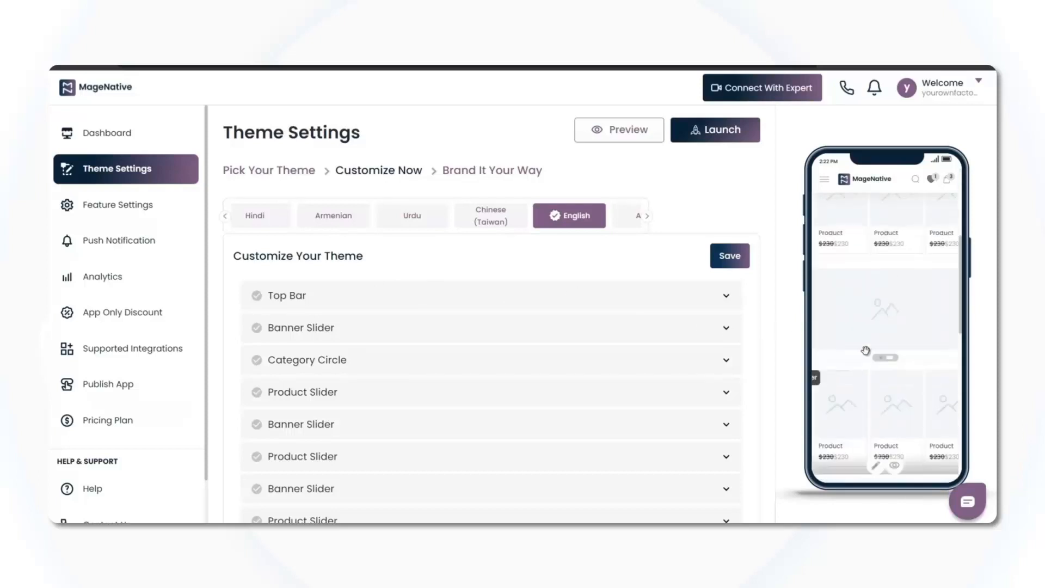
scroll(865, 349, "up", 4)
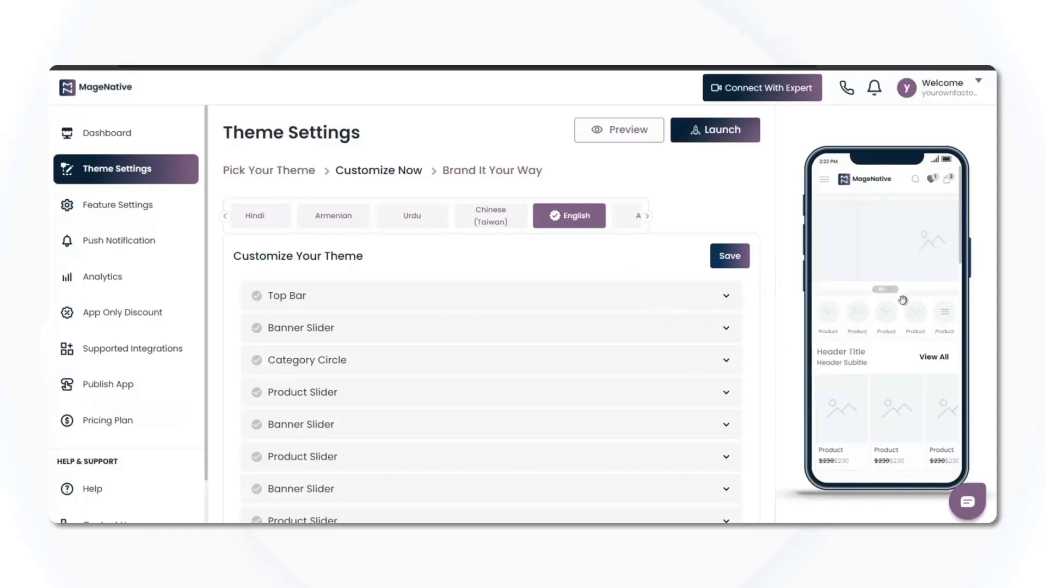
scroll(902, 300, "down", 5)
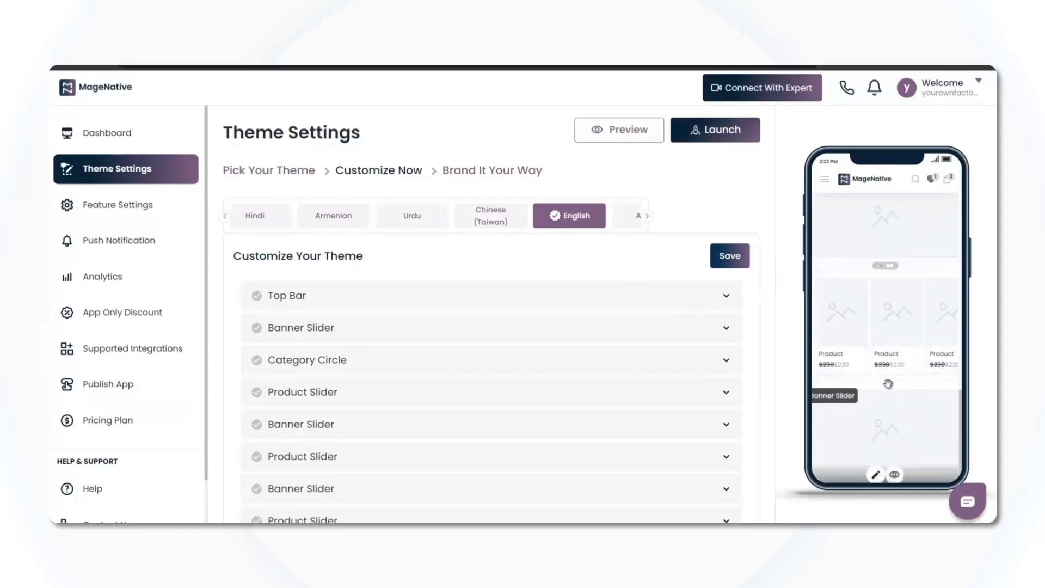
scroll(891, 306, "down", 1)
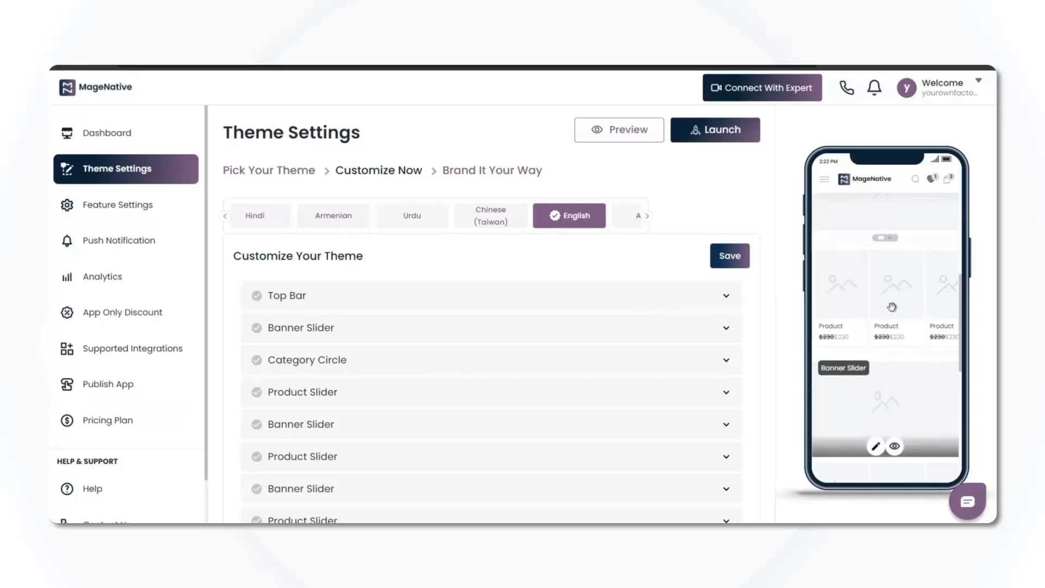
scroll(891, 306, "up", 3)
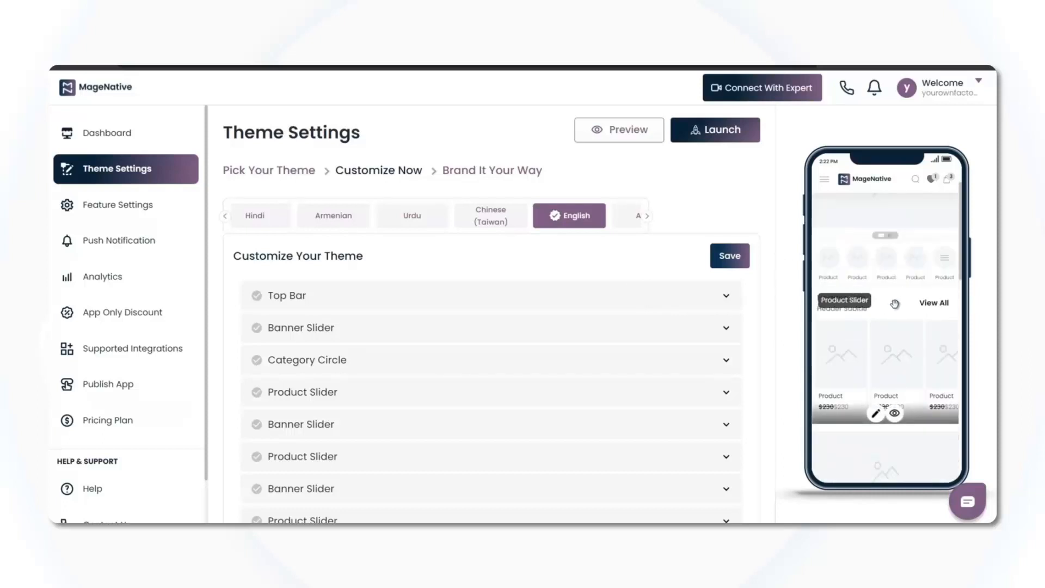
Hide the theme's last three sections, the lowest two banner sliders and the product slider between them, in the phone preview
scroll(894, 304, "up", 2)
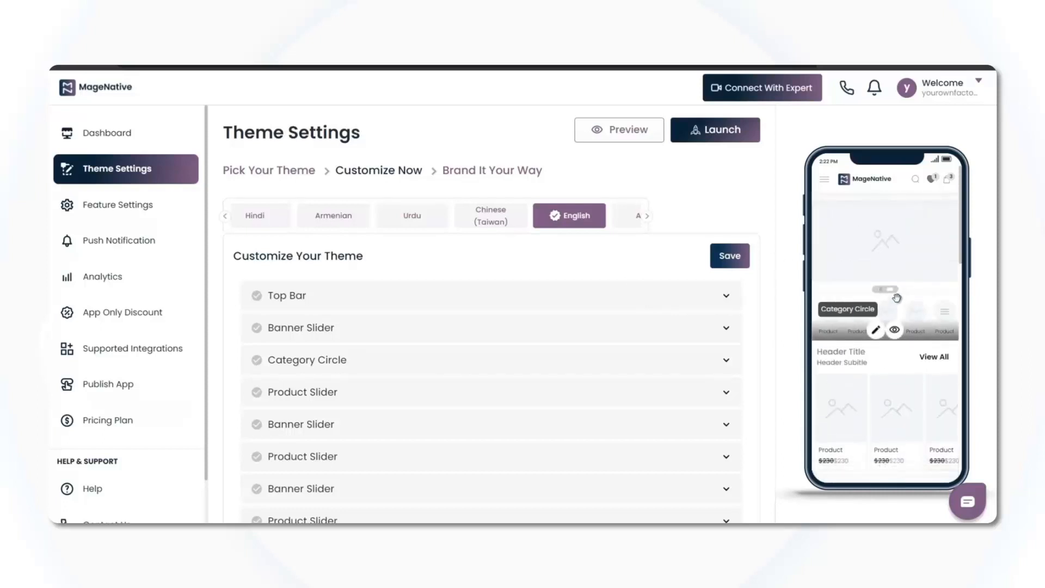
scroll(895, 303, "down", 10)
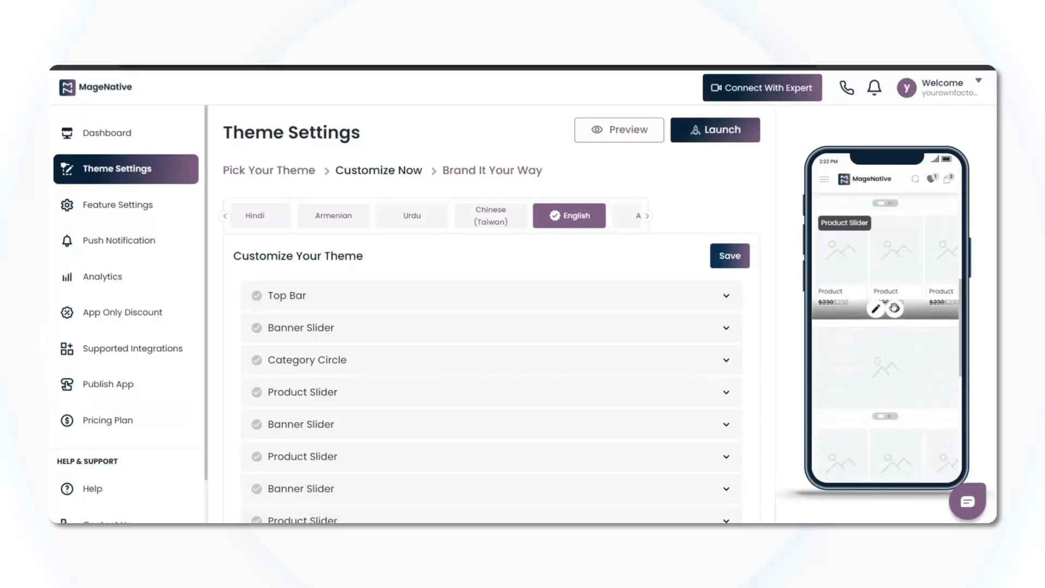
scroll(894, 308, "up", 4)
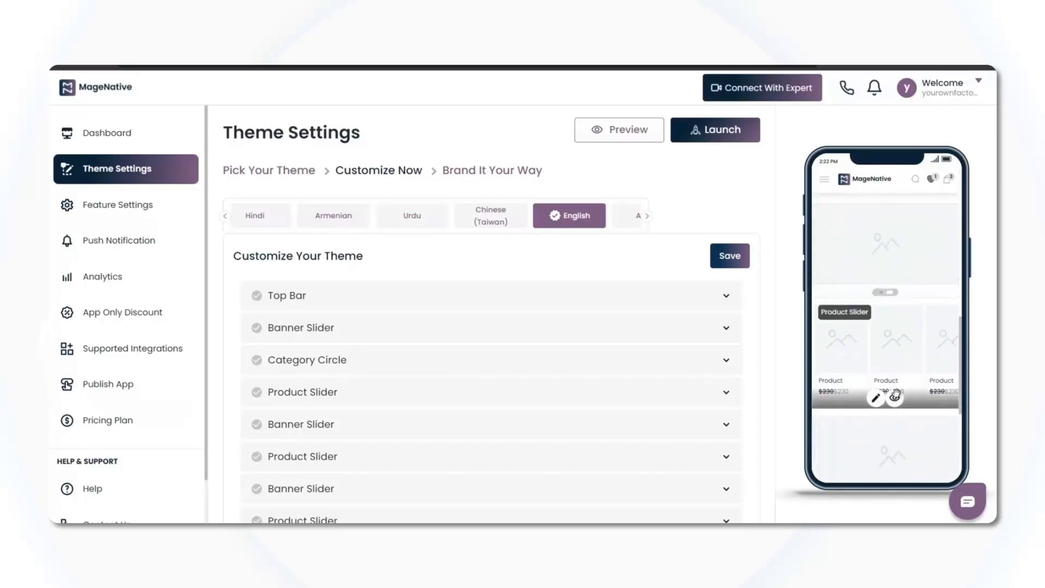
scroll(895, 396, "down", 6)
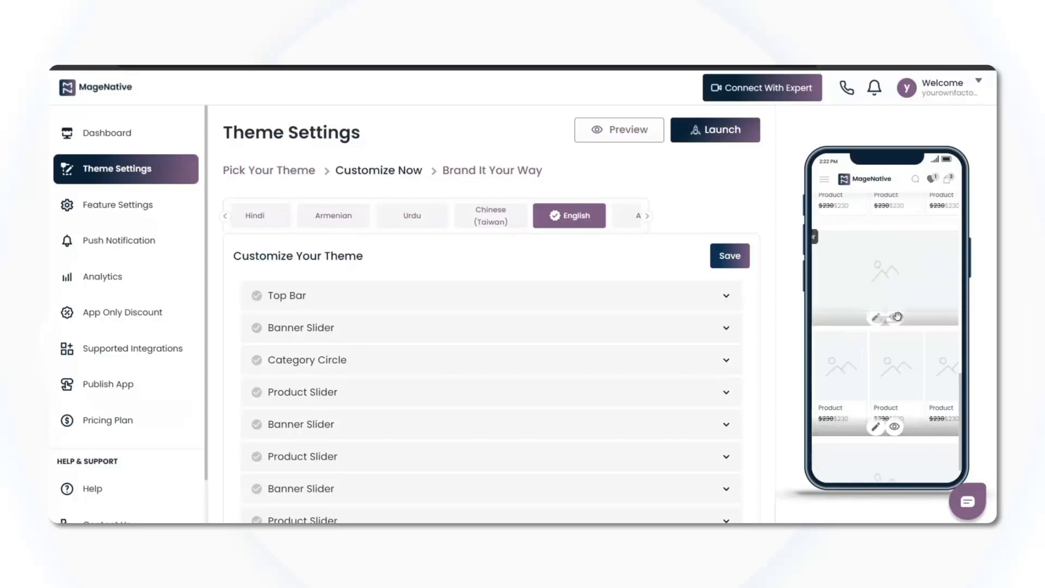
left_click(895, 317)
scroll(895, 327, "down", 2)
left_click(886, 370)
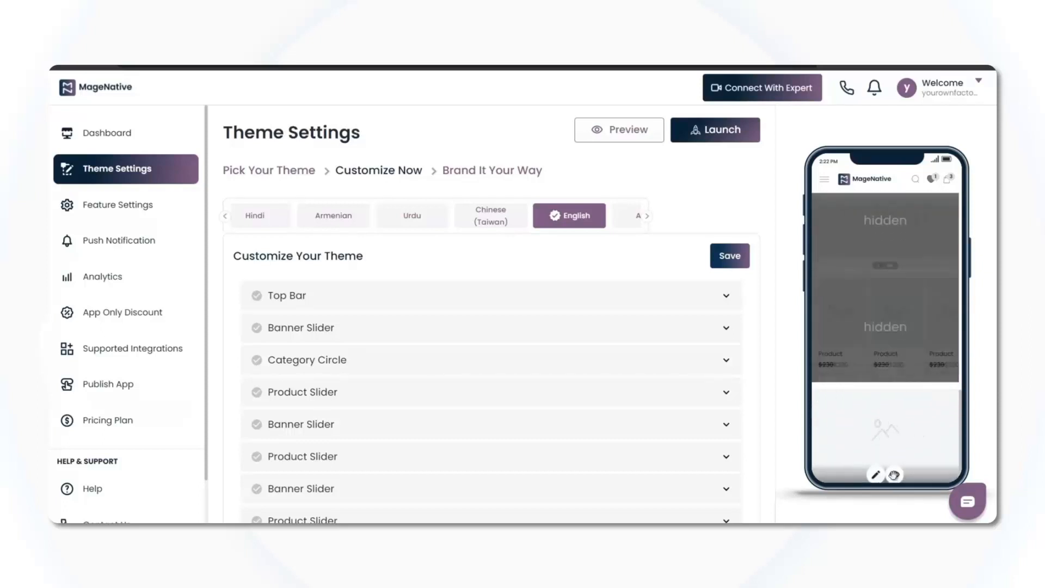
left_click(894, 473)
scroll(888, 392, "up", 5)
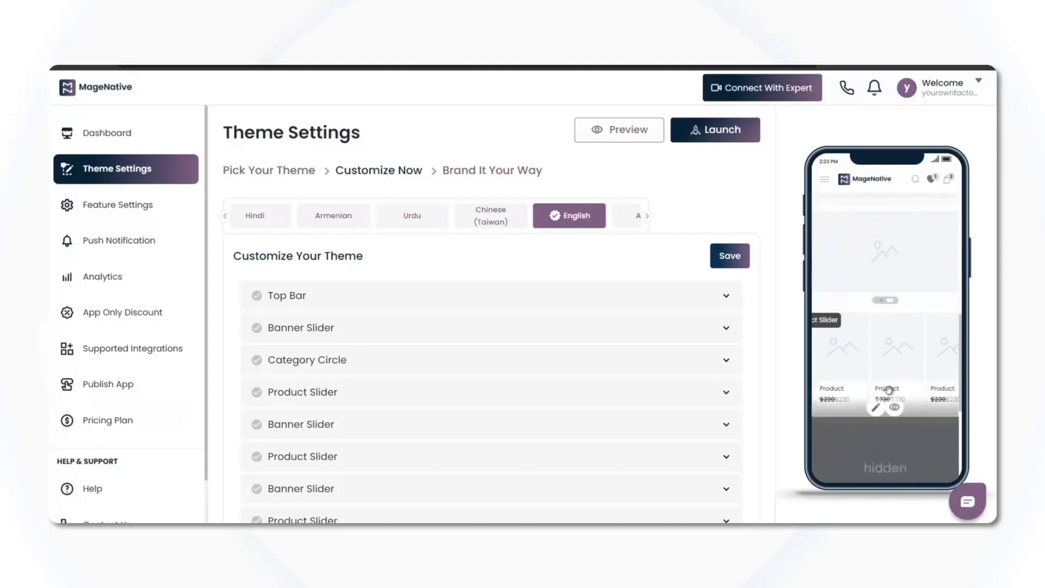
Hide the two product sliders directly above the hidden sections, along with the banner slider between them
left_click(894, 406)
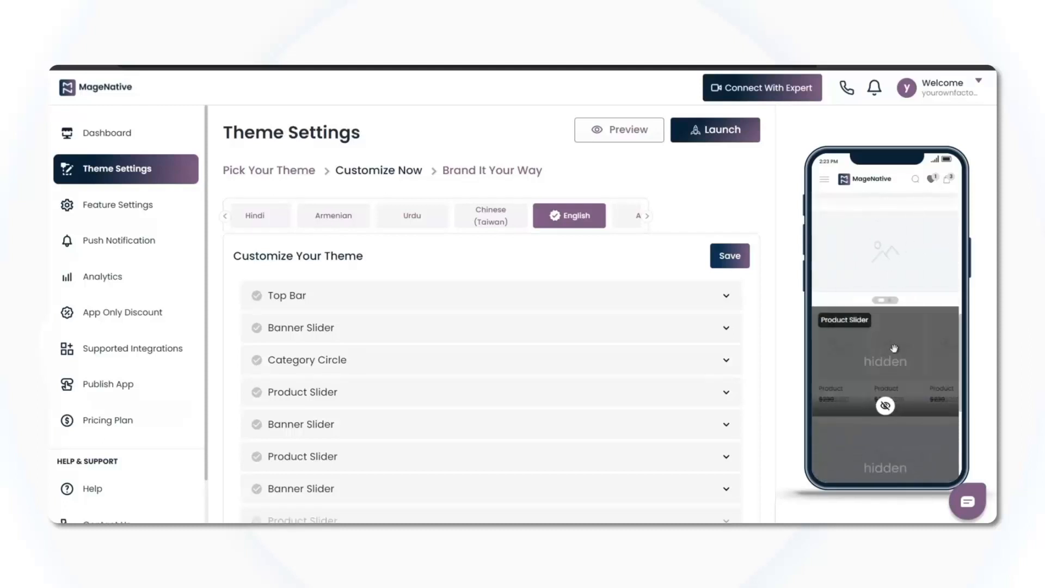
scroll(893, 354, "up", 2)
scroll(891, 359, "down", 2)
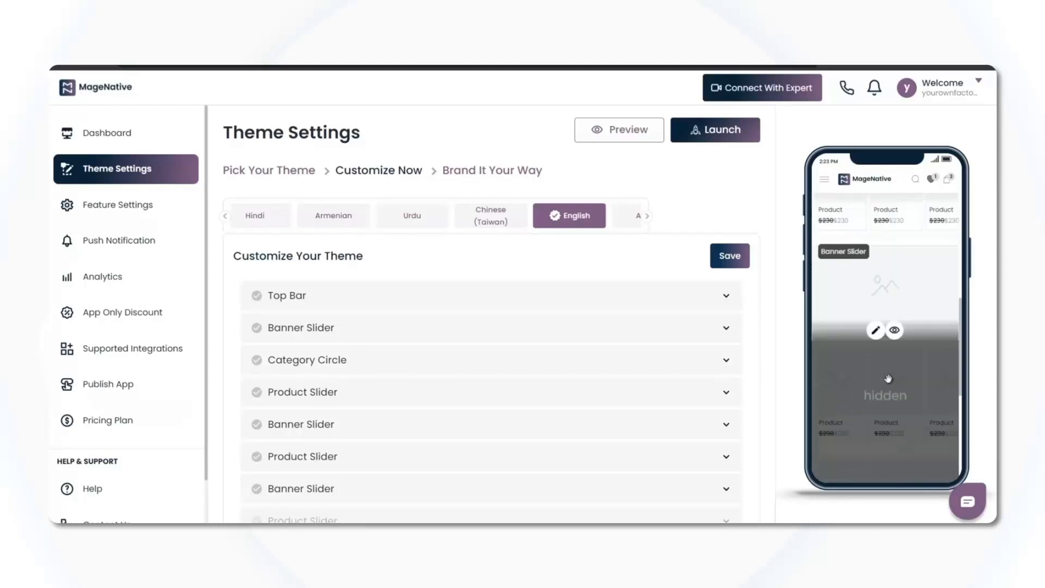
scroll(897, 306, "down", 2)
left_click(893, 315)
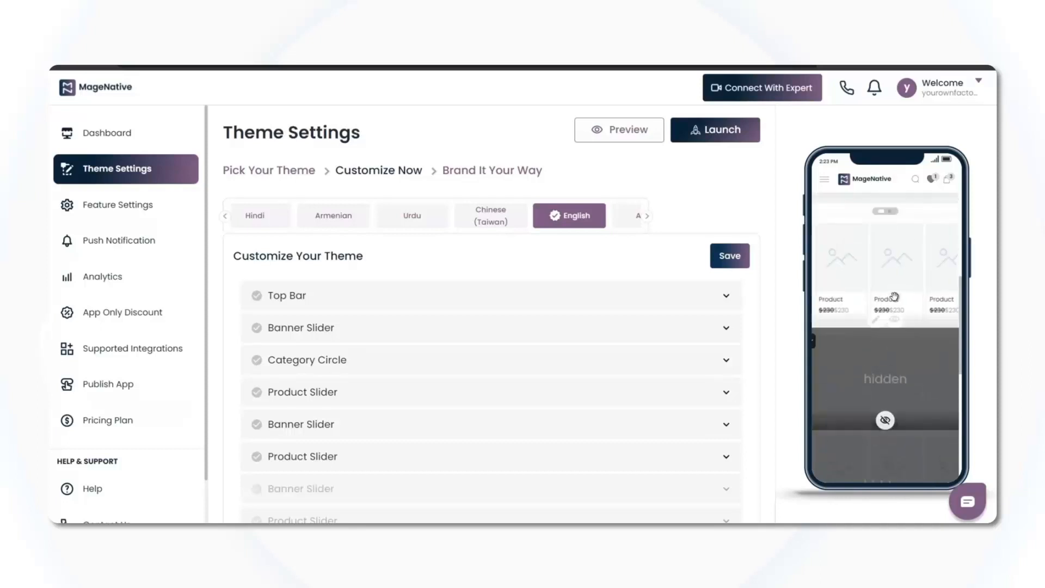
left_click(895, 317)
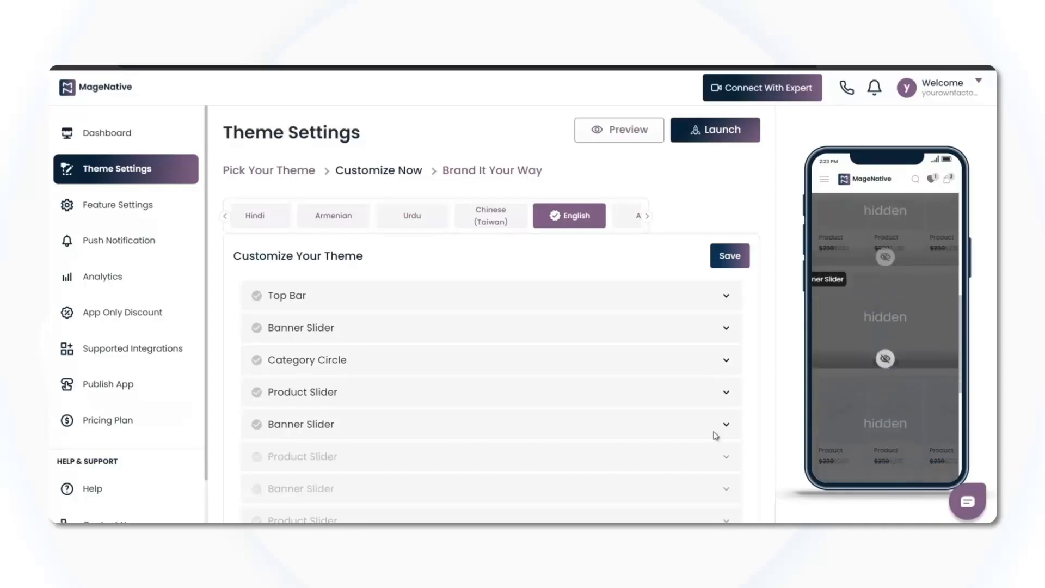
scroll(572, 426, "down", 3)
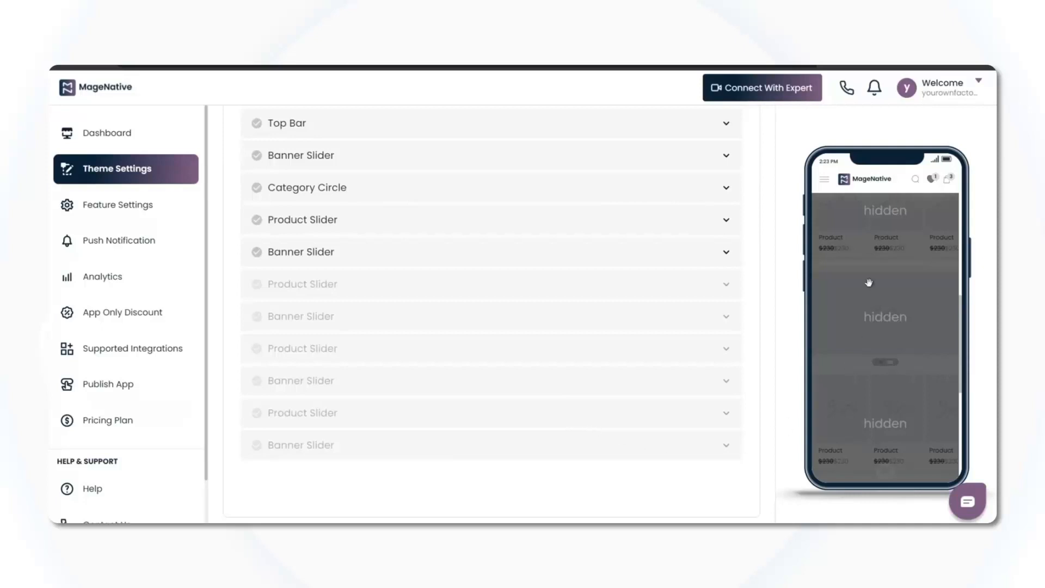
Hide the second banner slider, the first product slider, the category circle and the first banner slider, leaving only the top bar
mouse_move(873, 314)
scroll(851, 302, "down", 1)
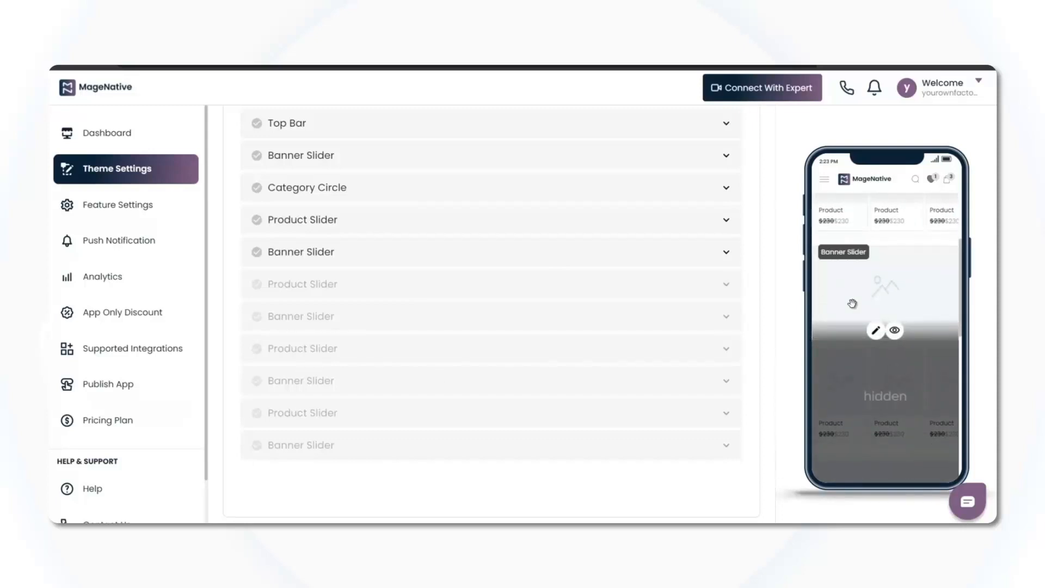
scroll(446, 278, "up", 3)
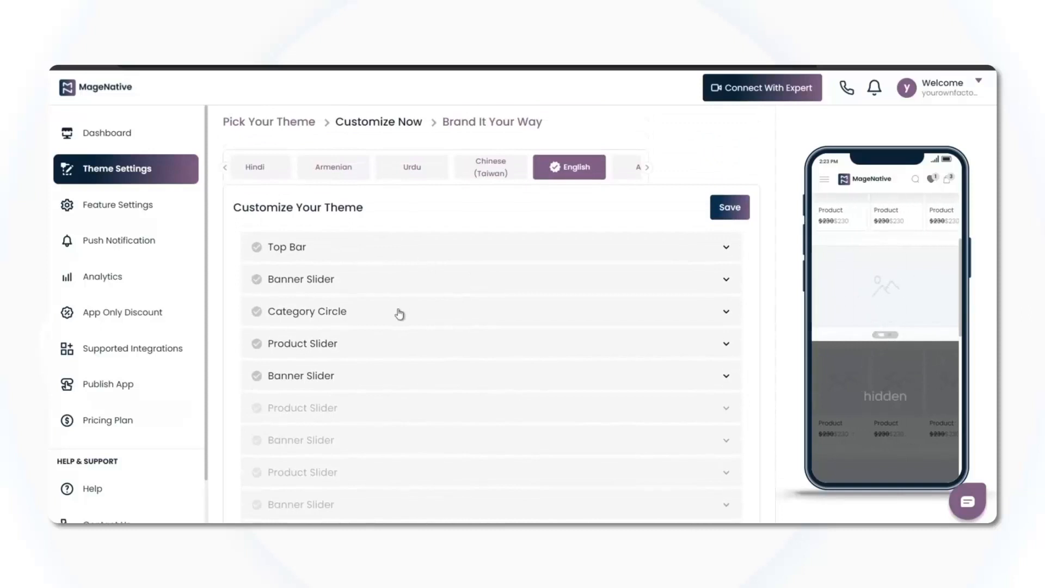
left_click(893, 330)
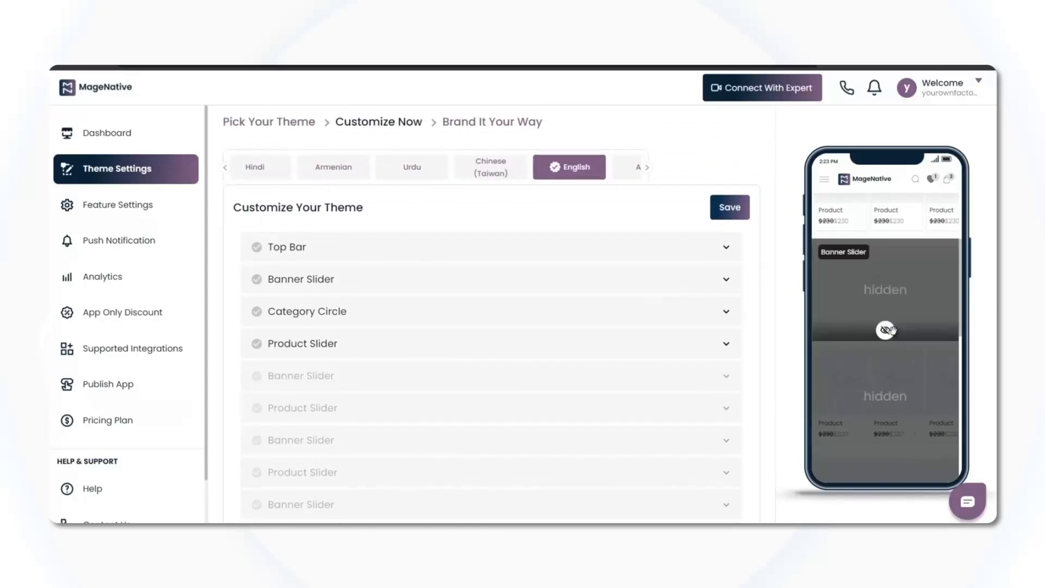
left_click(892, 291)
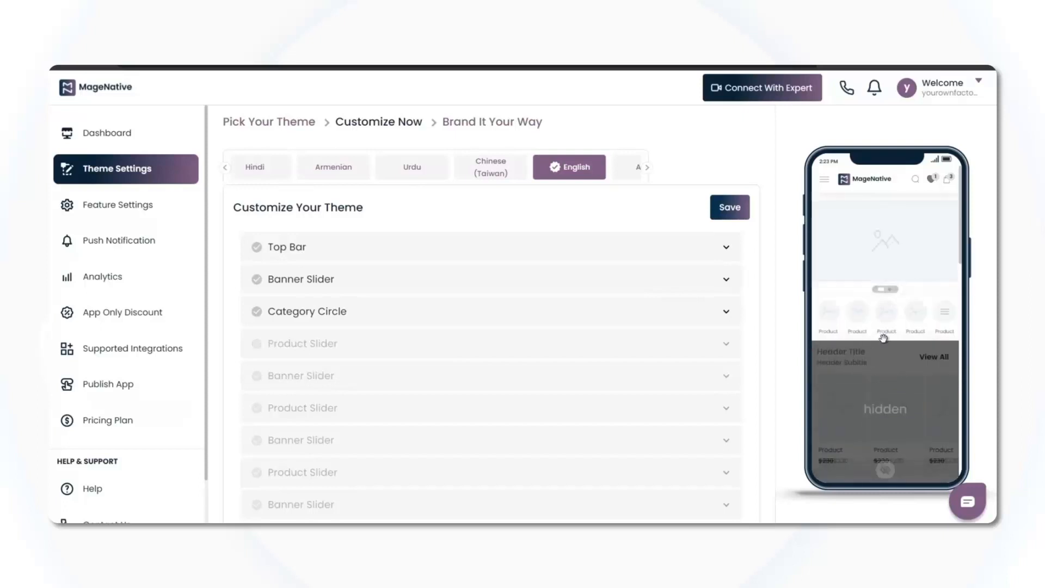
left_click(893, 332)
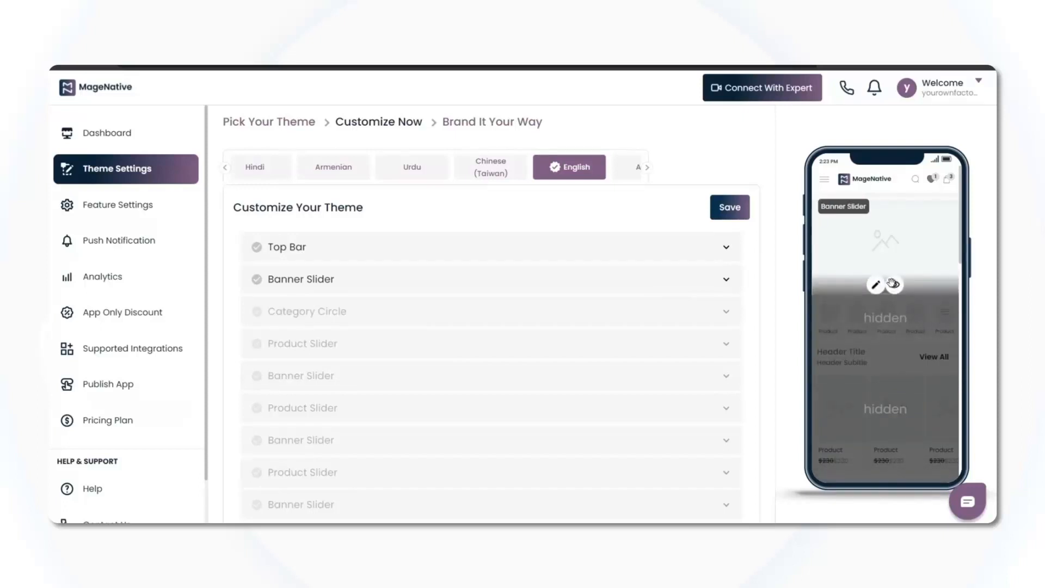
left_click(893, 287)
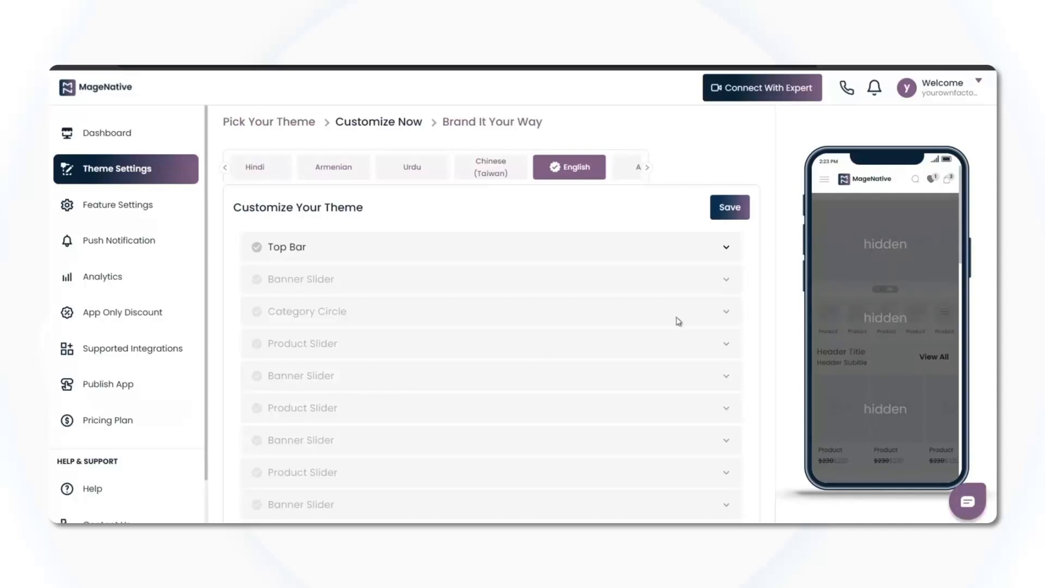
Open the top bar for editing, try the Middle Search and Full Width Search layouts, and set Search Position to Middle Logo
mouse_move(871, 179)
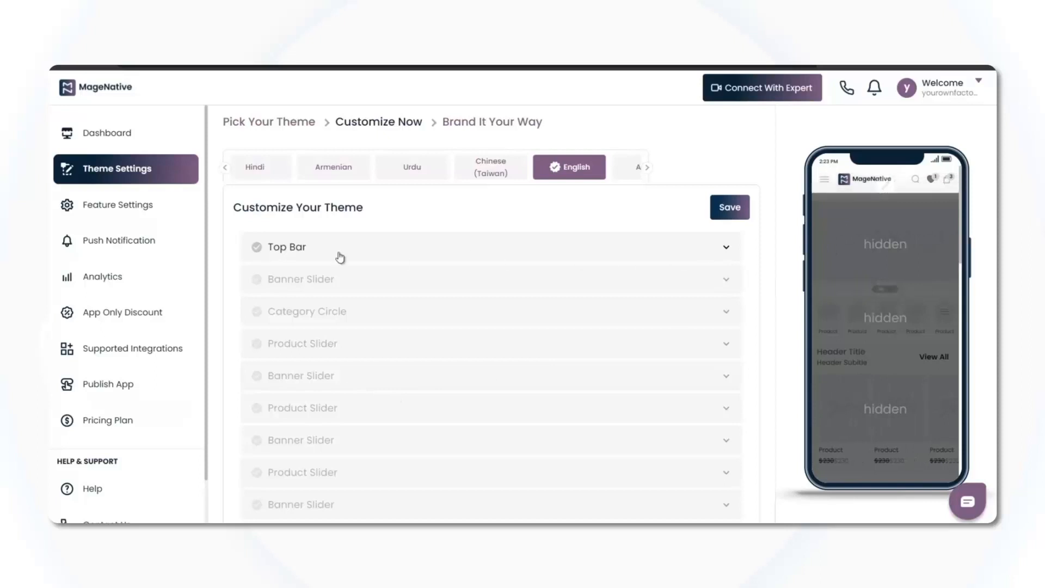
left_click(882, 181)
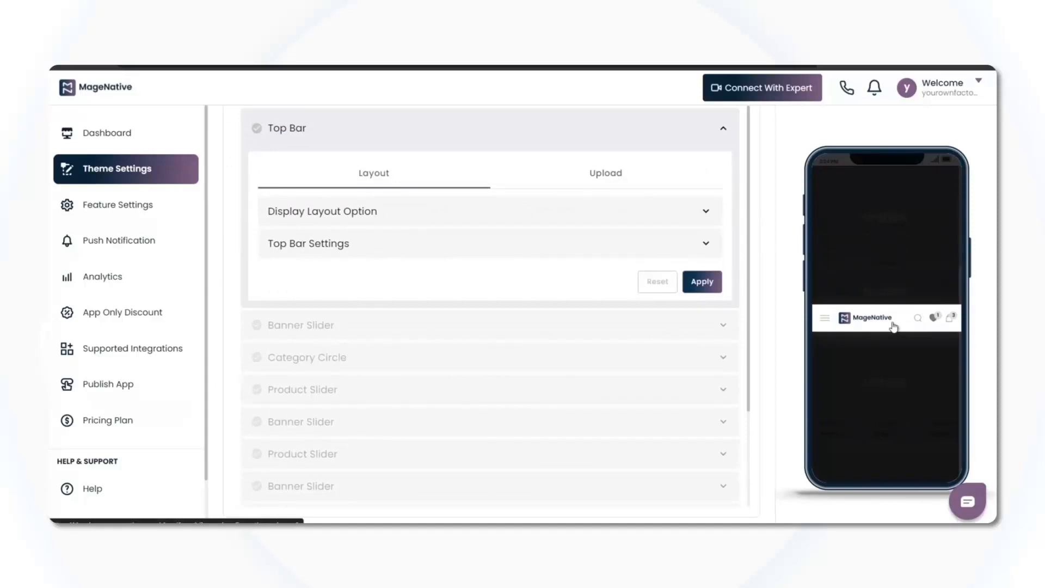
scroll(258, 276, "up", 1)
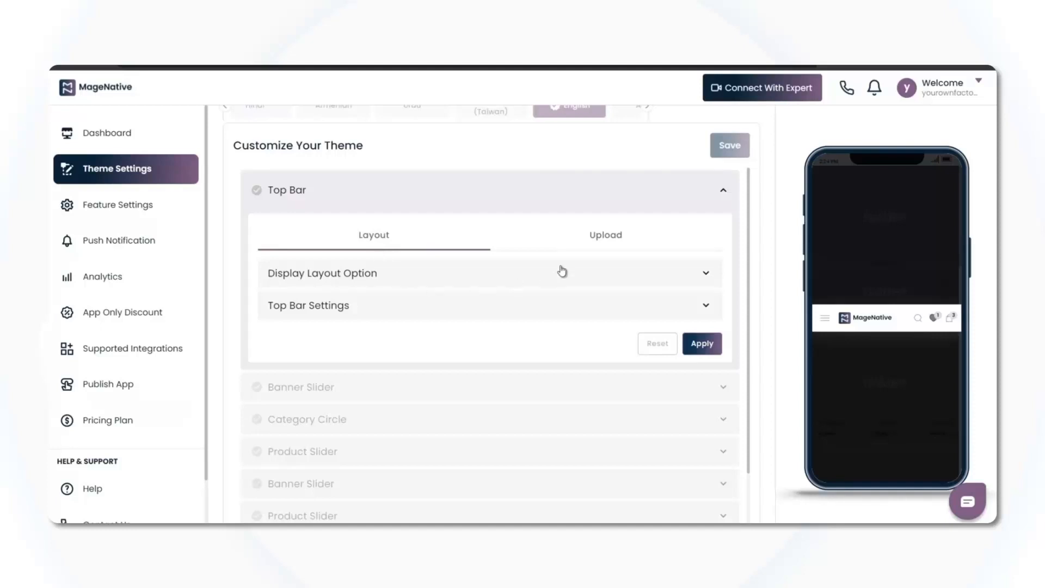
left_click(365, 279)
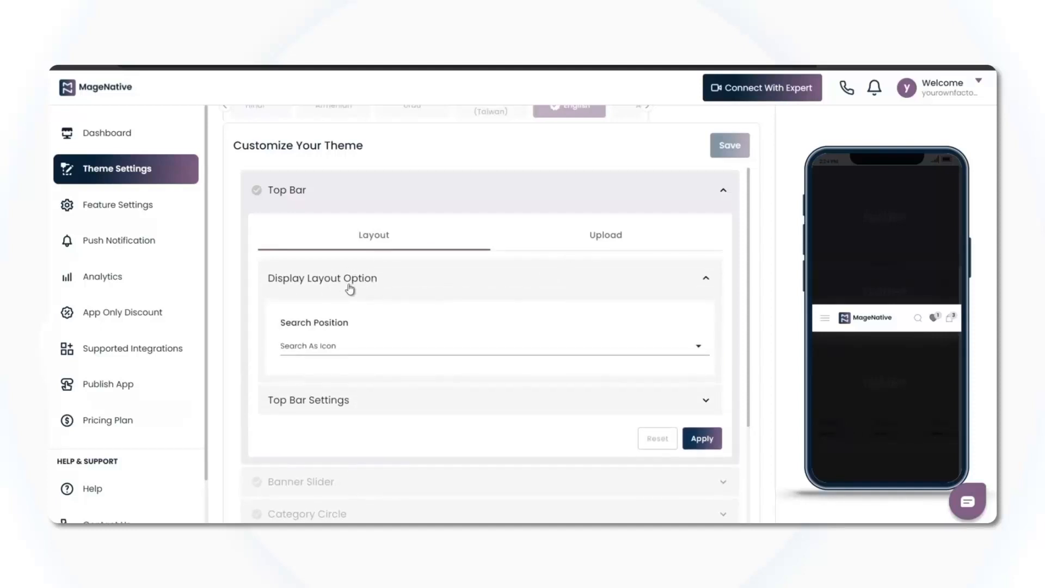
left_click(330, 347)
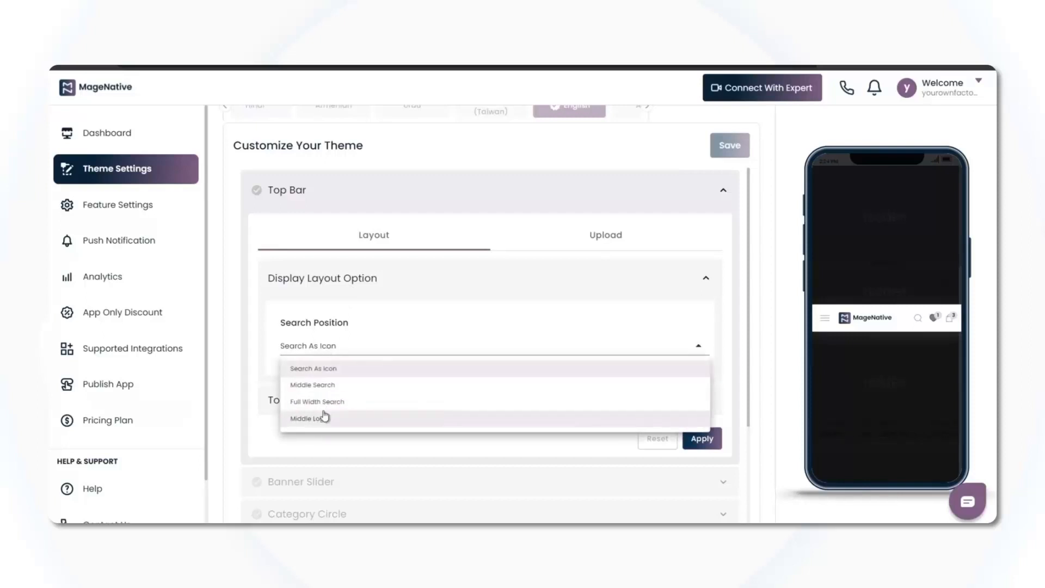
left_click(318, 385)
left_click(319, 351)
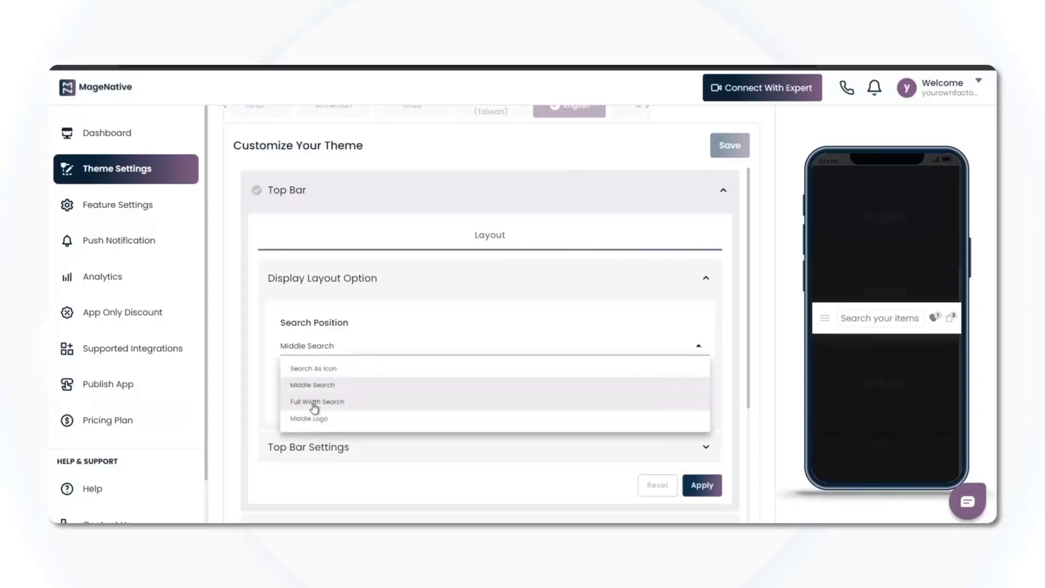
left_click(316, 403)
left_click(321, 351)
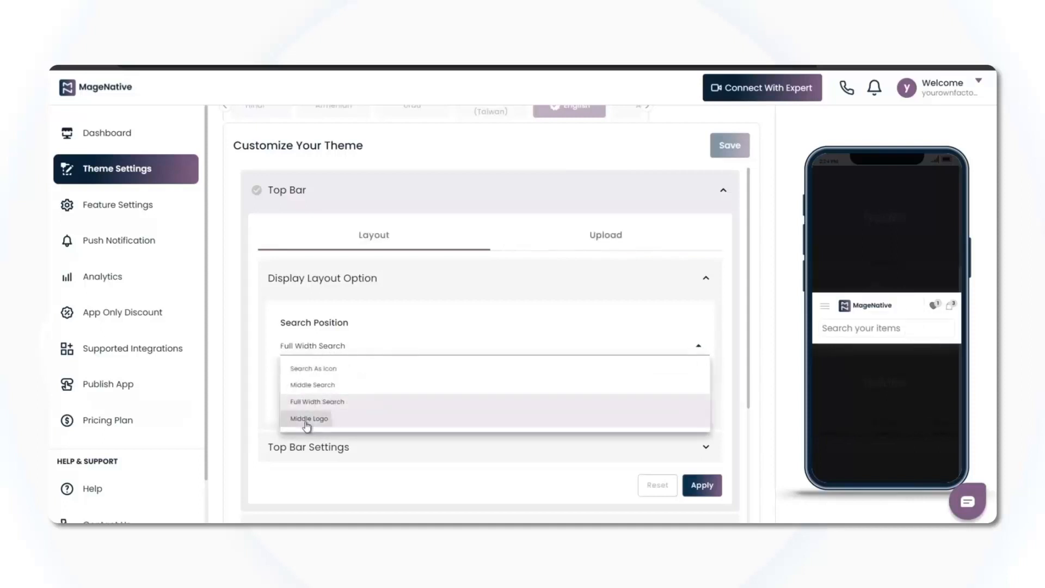
left_click(309, 419)
scroll(318, 364, "down", 1)
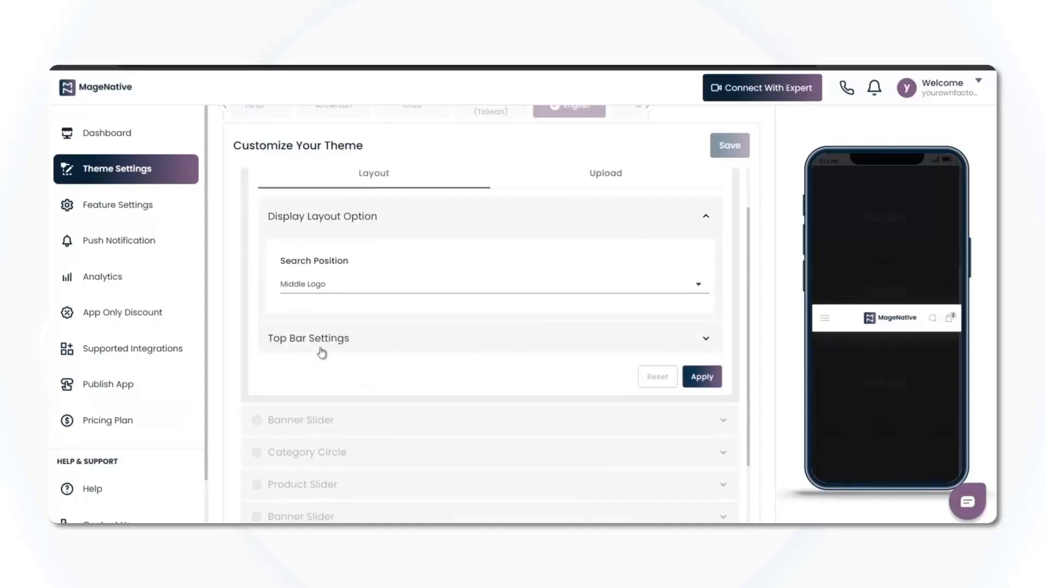
Try the Wishlist Icon, Banner Slider and Dots options in the Top Bar Settings and switch them off again
left_click(322, 351)
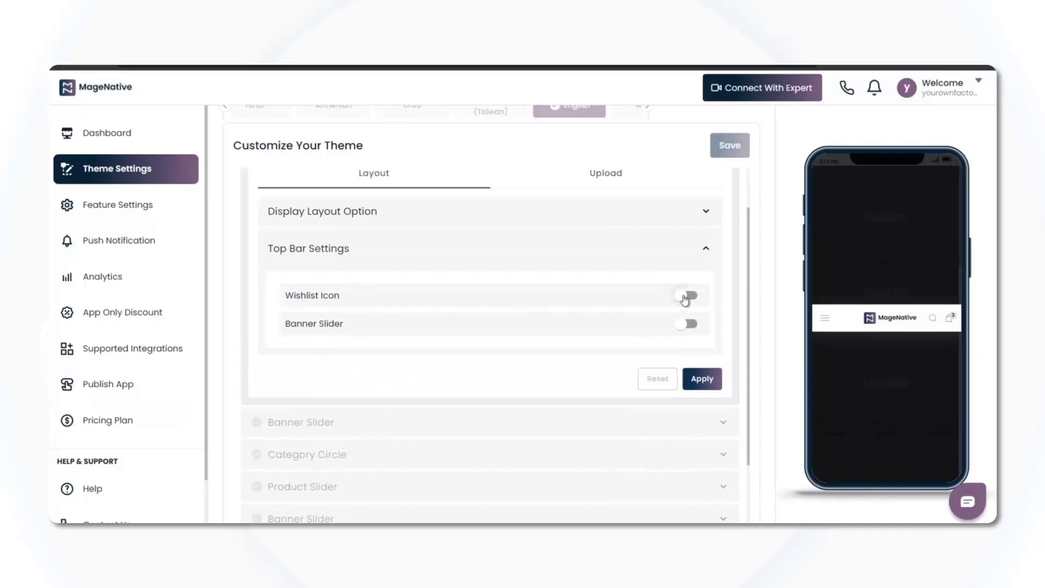
left_click(685, 300)
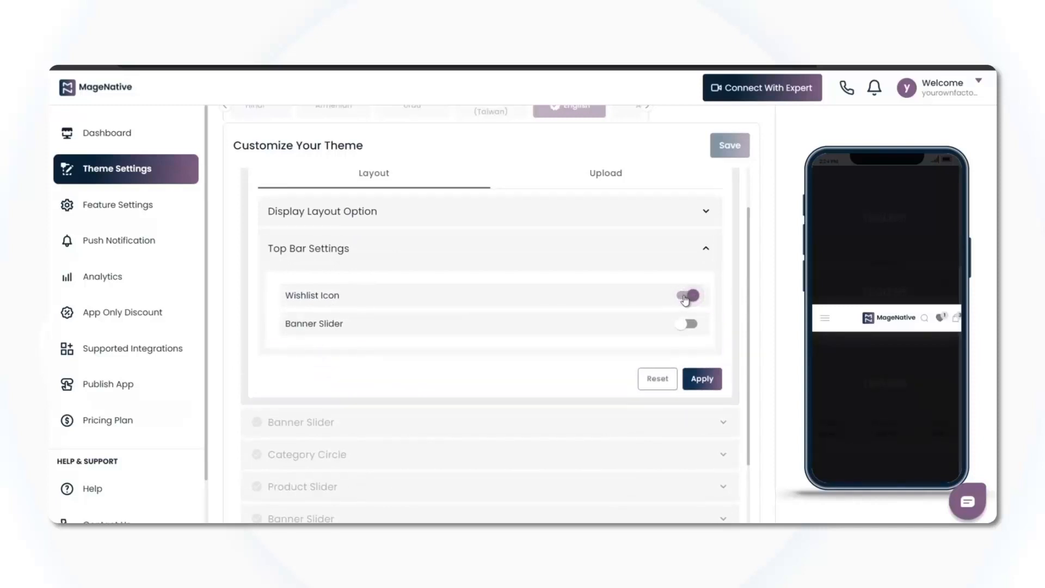
left_click(685, 300)
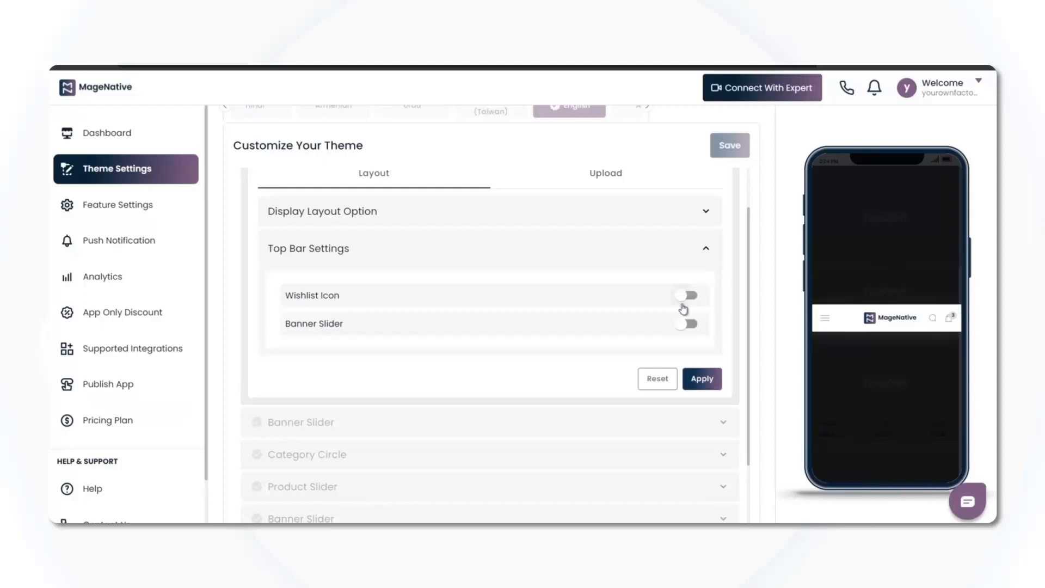
left_click(682, 332)
left_click(681, 332)
left_click(680, 331)
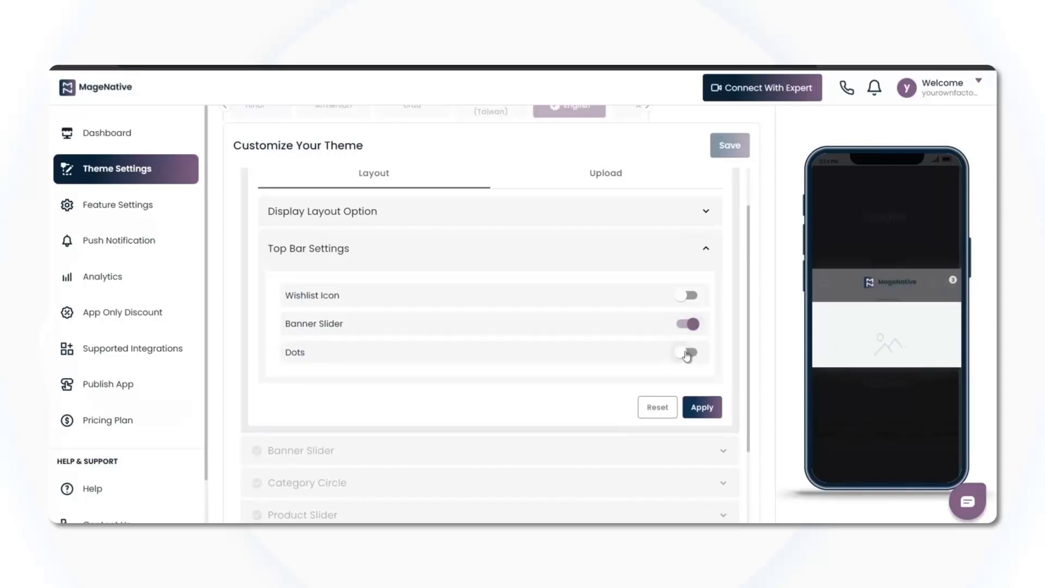
left_click(686, 355)
left_click(690, 355)
left_click(689, 325)
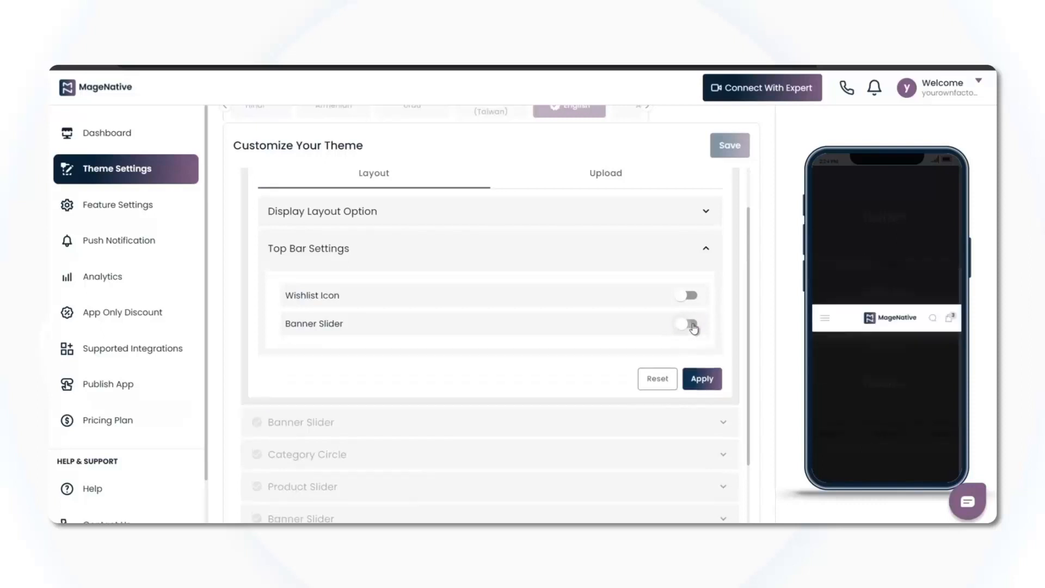
left_click(706, 378)
left_click(705, 384)
left_click(704, 385)
Upload the file "top bar image" as the top bar logo, apply it and save the theme
scroll(592, 222, "up", 1)
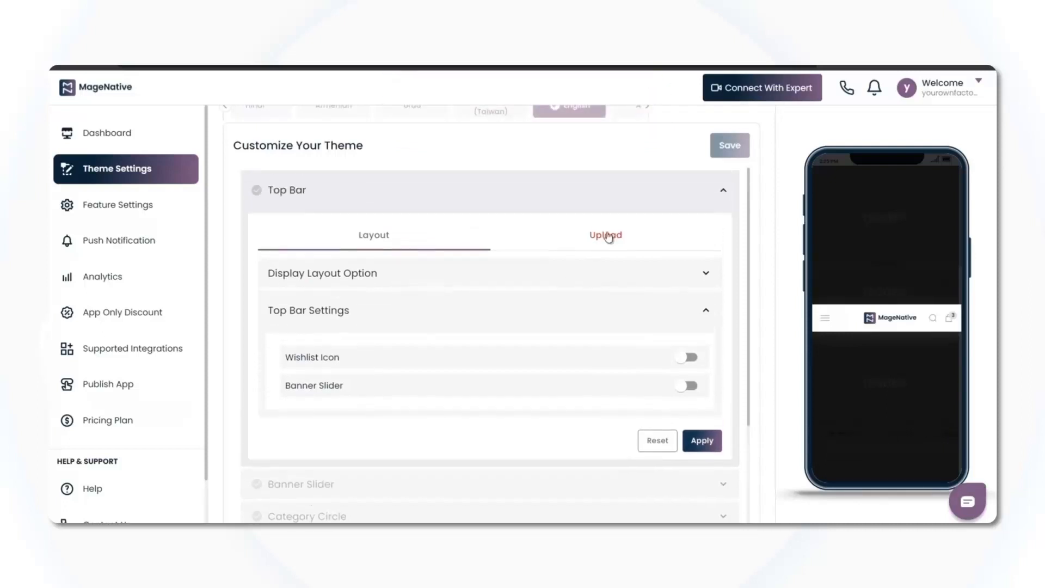
left_click(606, 235)
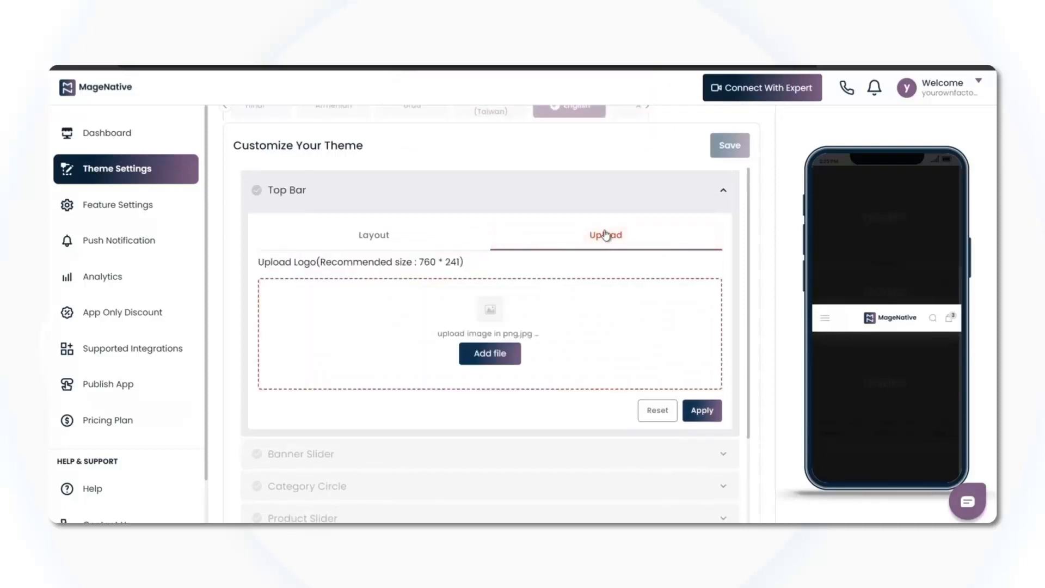
left_click(494, 357)
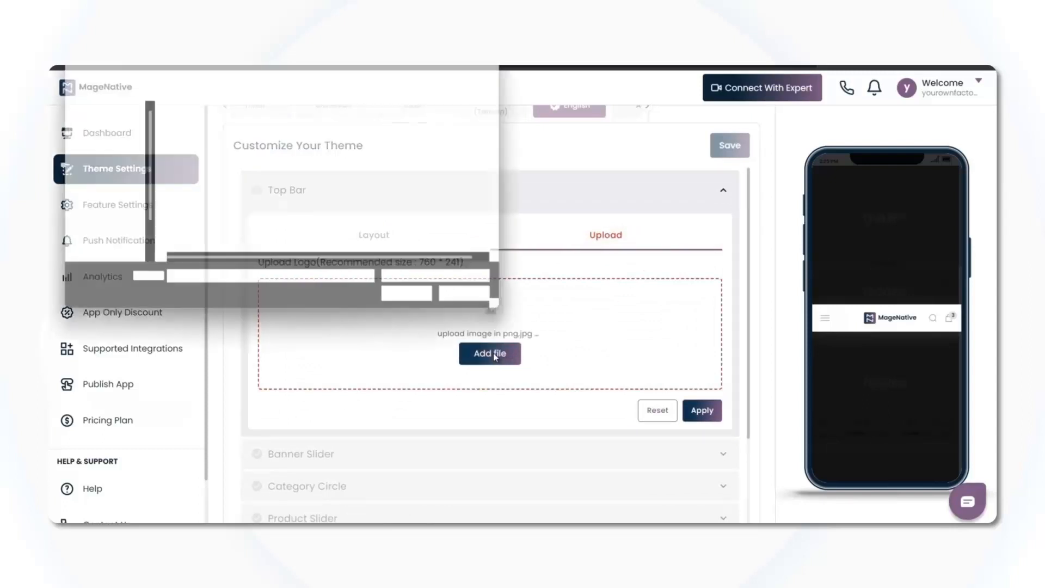
left_click(256, 162)
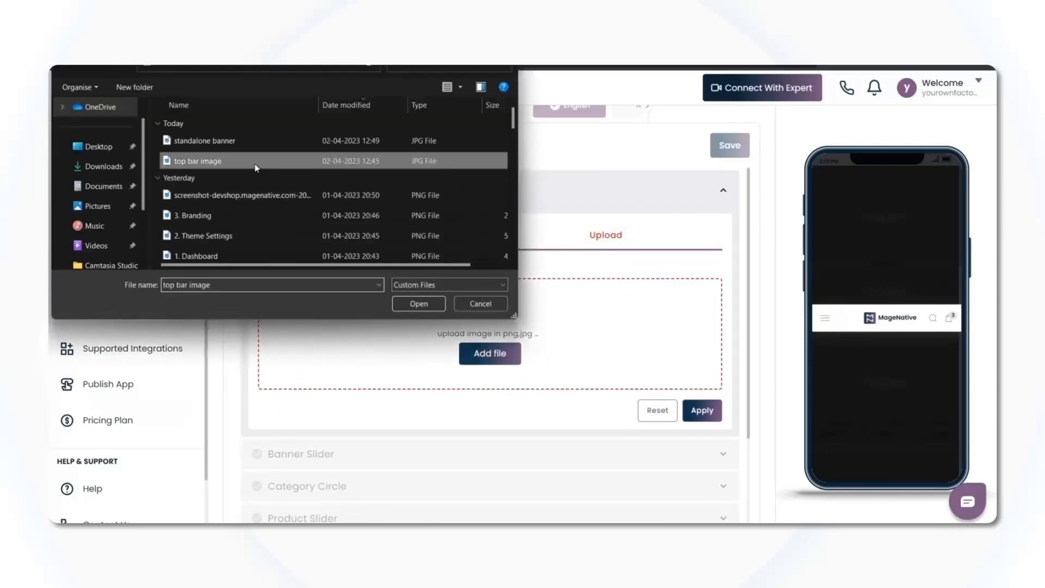
left_click(415, 303)
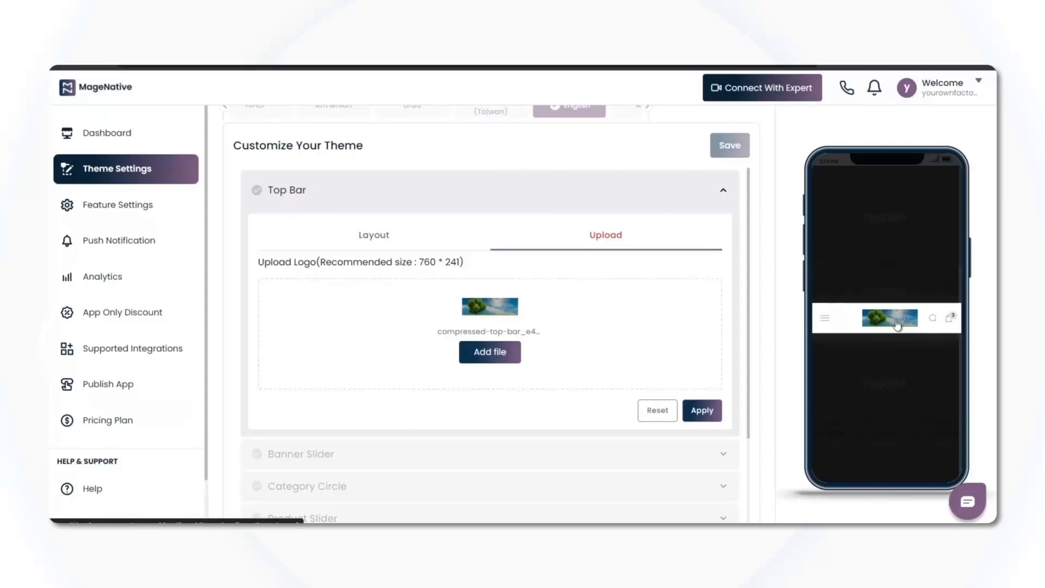
left_click(714, 411)
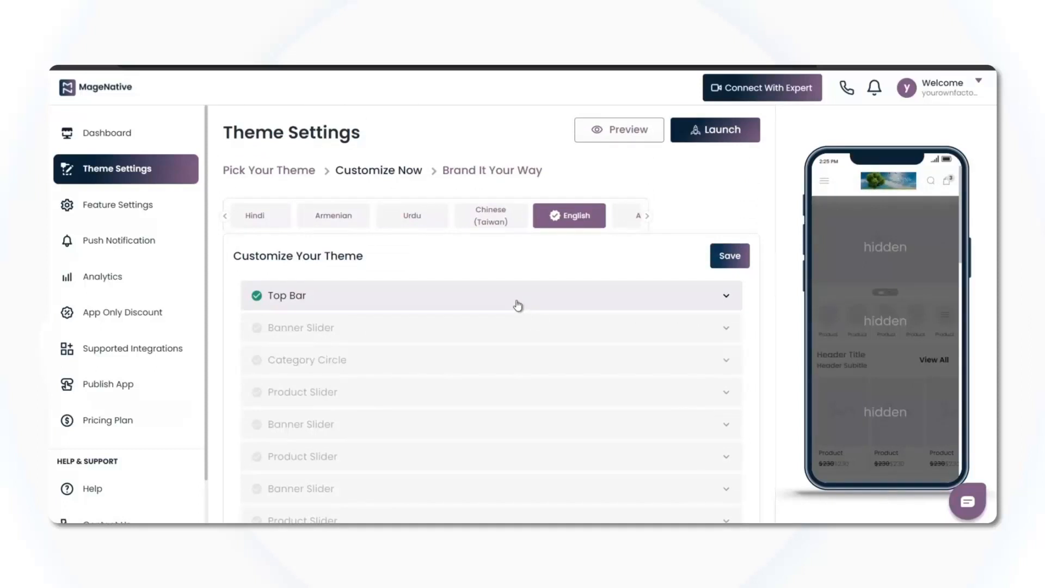
left_click(729, 255)
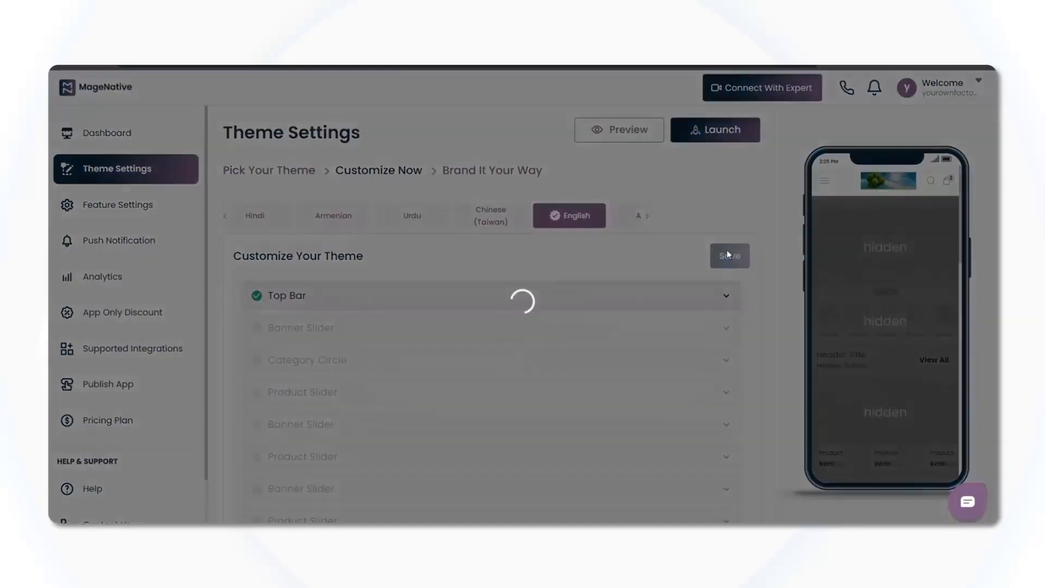